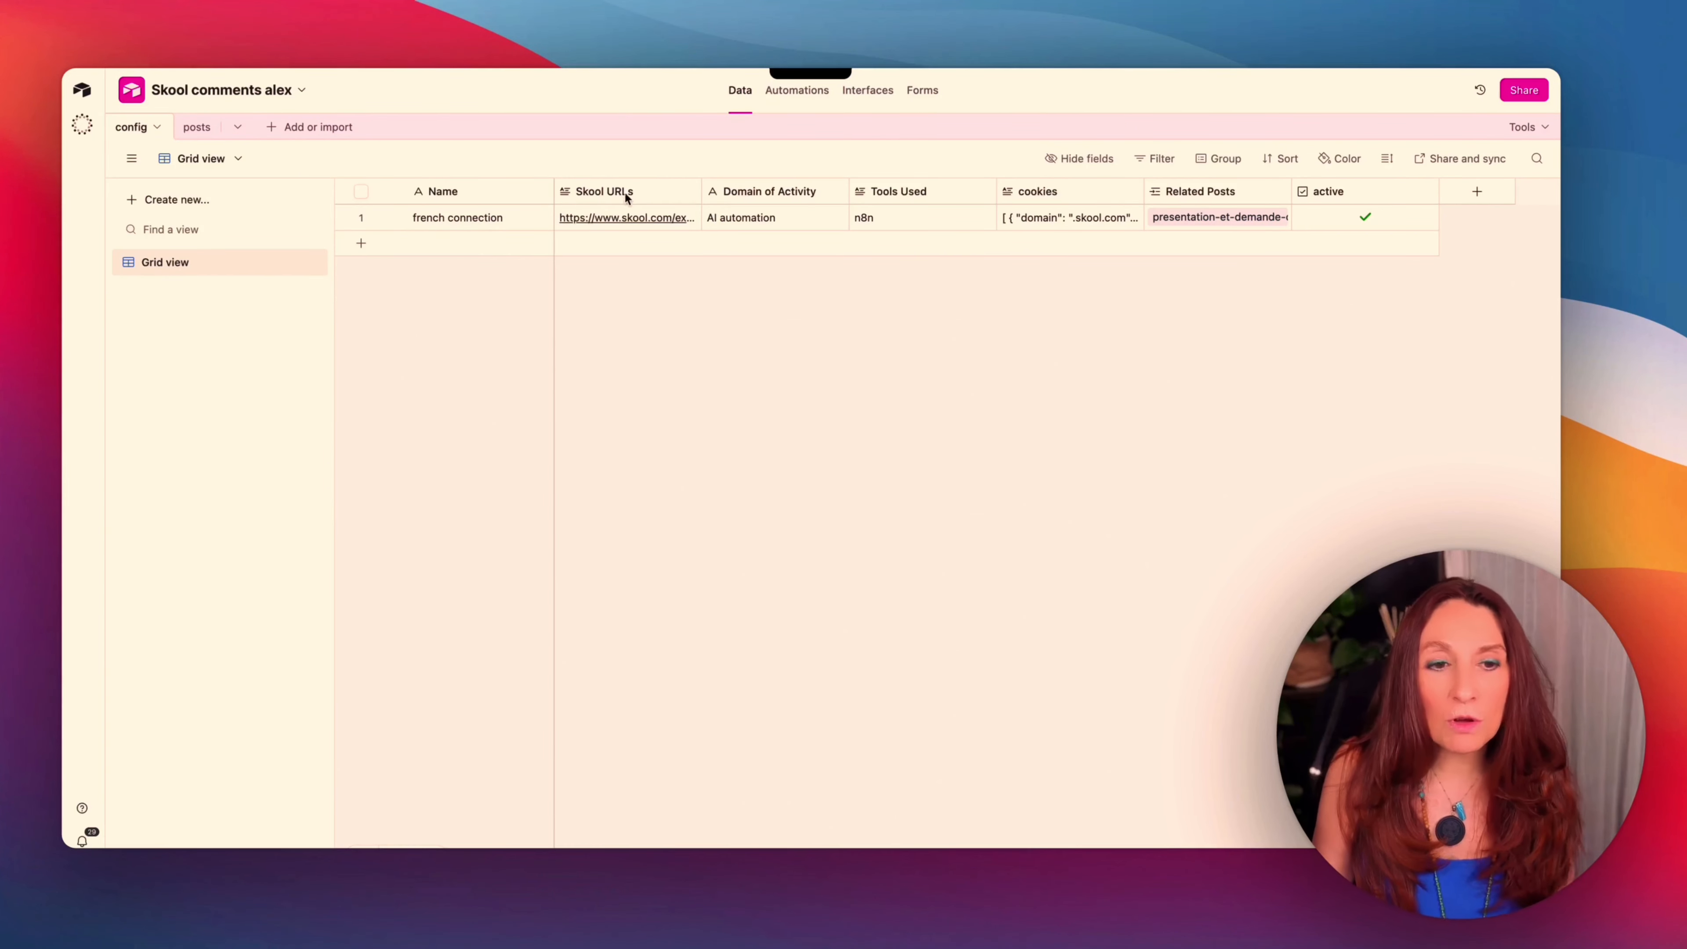
Expand the Skool URLs cell of the french connection record in the config table, review its community links, and close it
{"action": "left_click", "coordinate": [690, 193]}
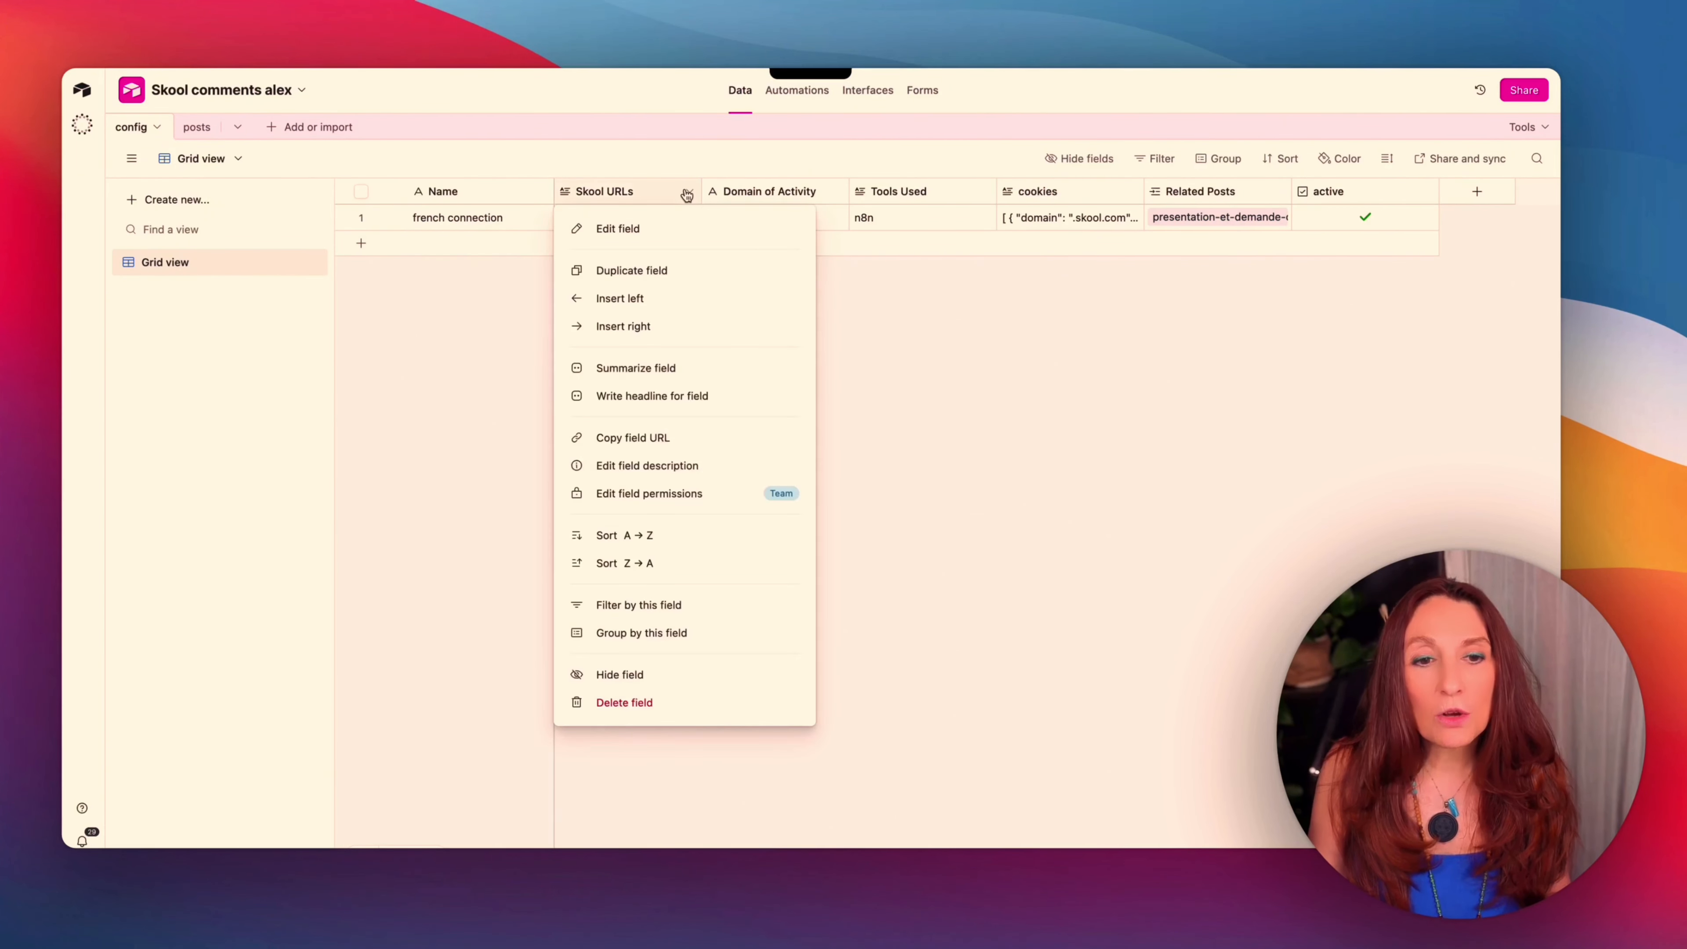
{"action": "left_click", "coordinate": [649, 174]}
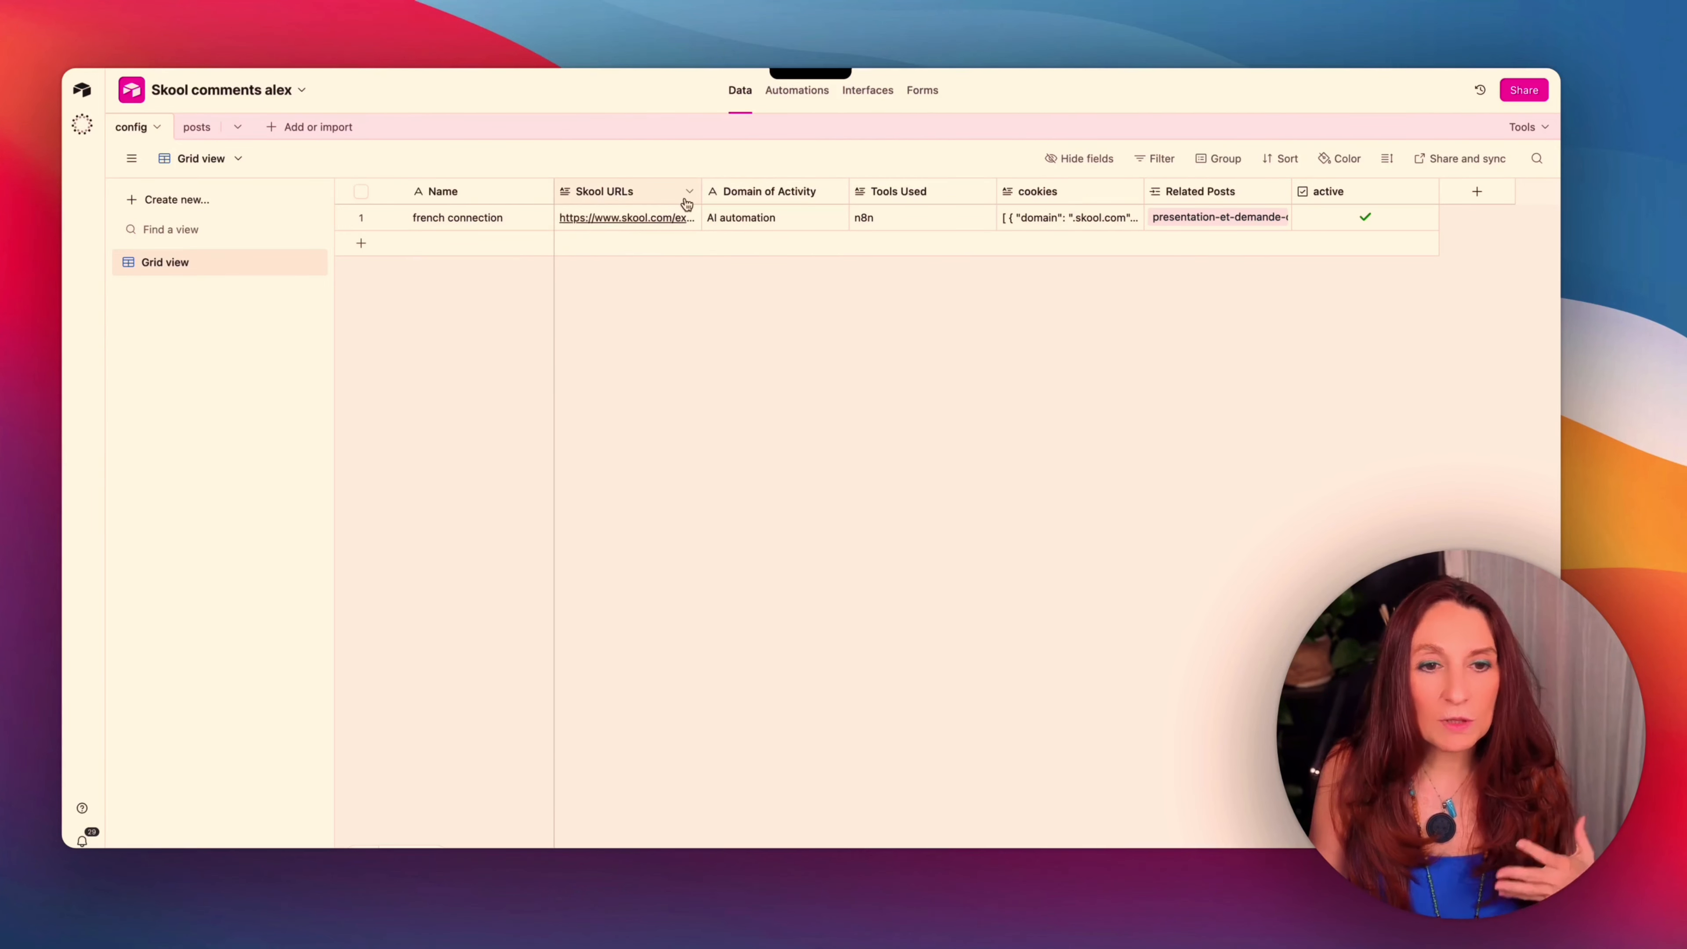
{"action": "left_click", "coordinate": [667, 222]}
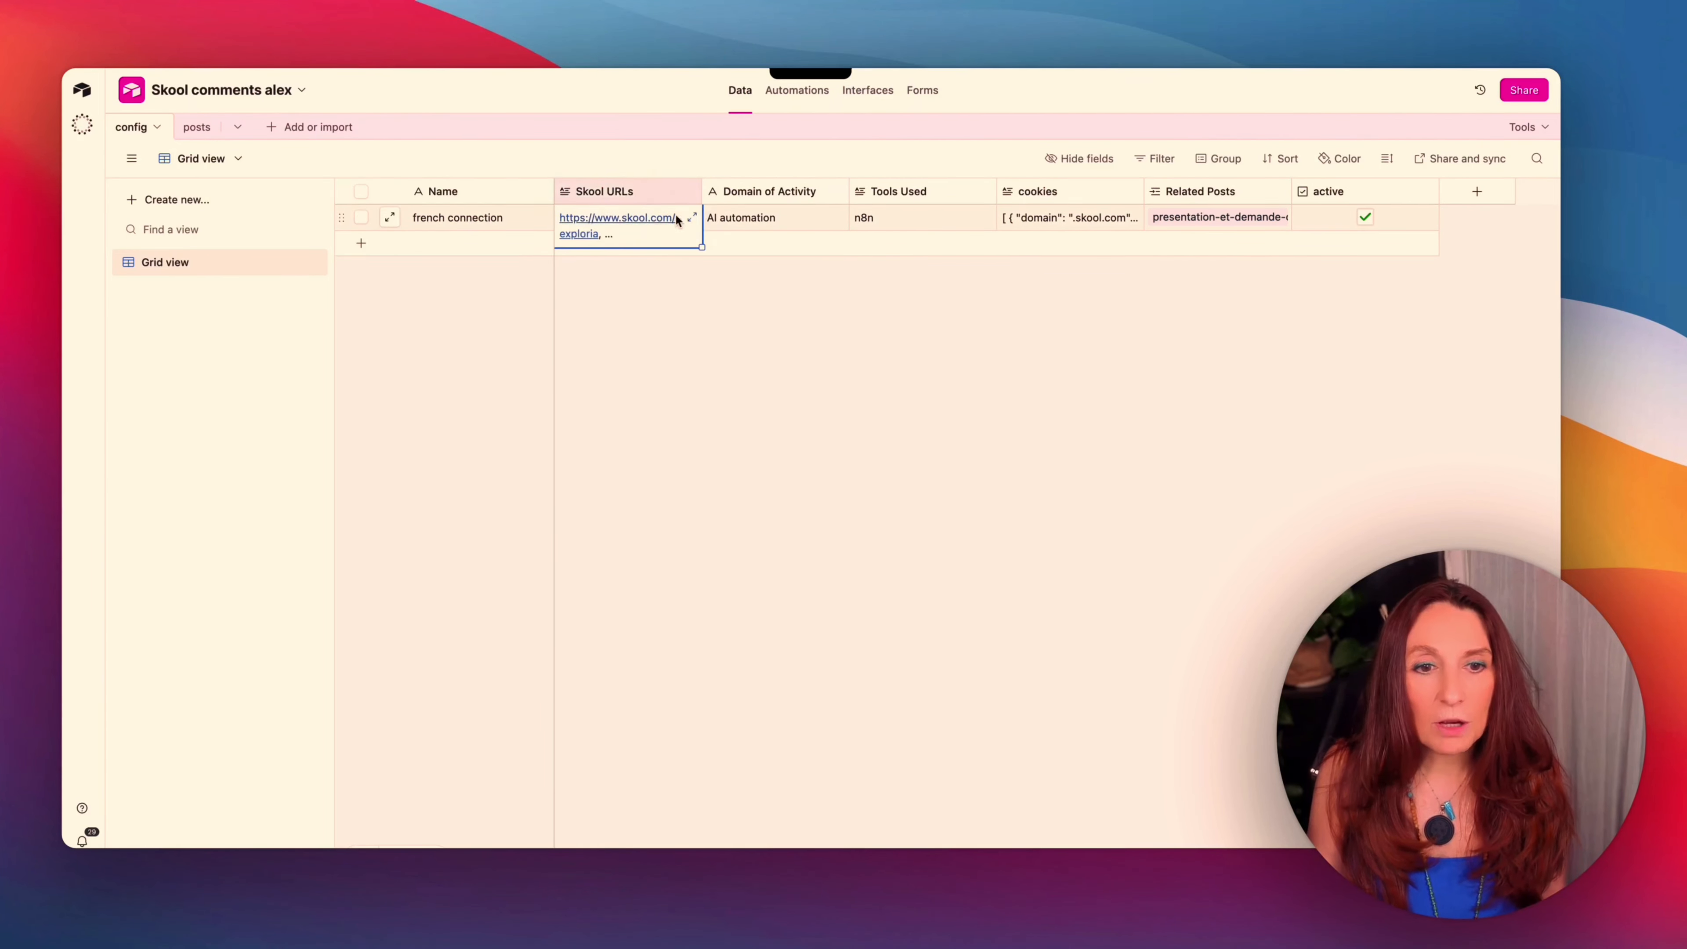
{"action": "left_click", "coordinate": [689, 217]}
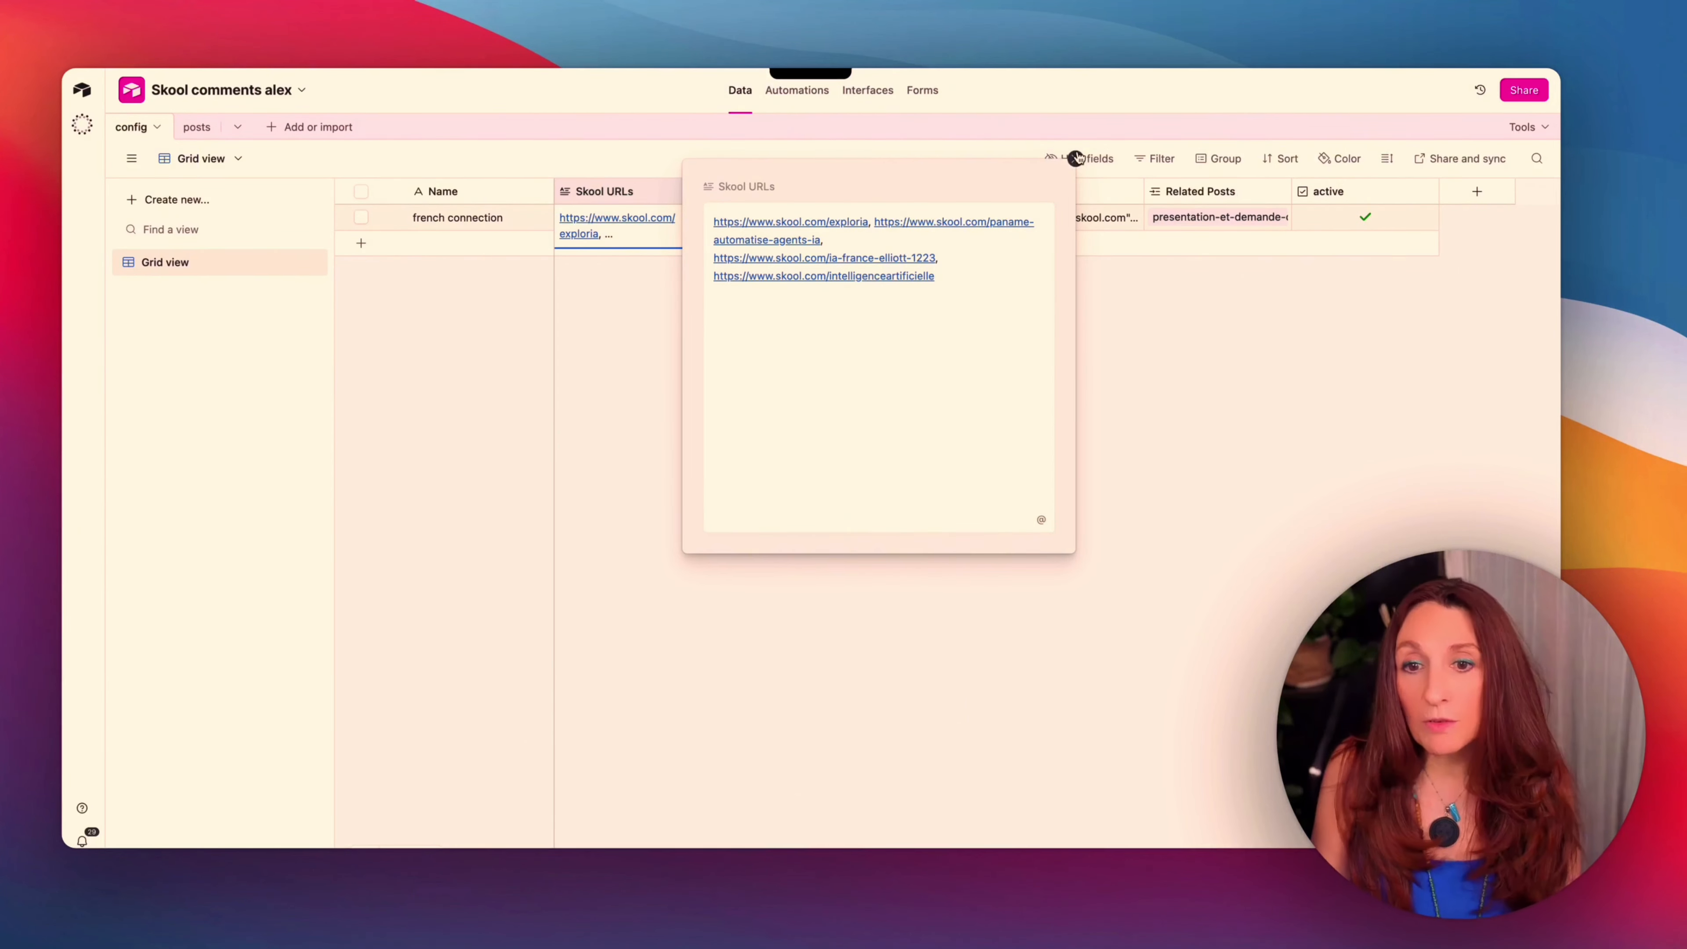
{"action": "left_click", "coordinate": [1075, 158]}
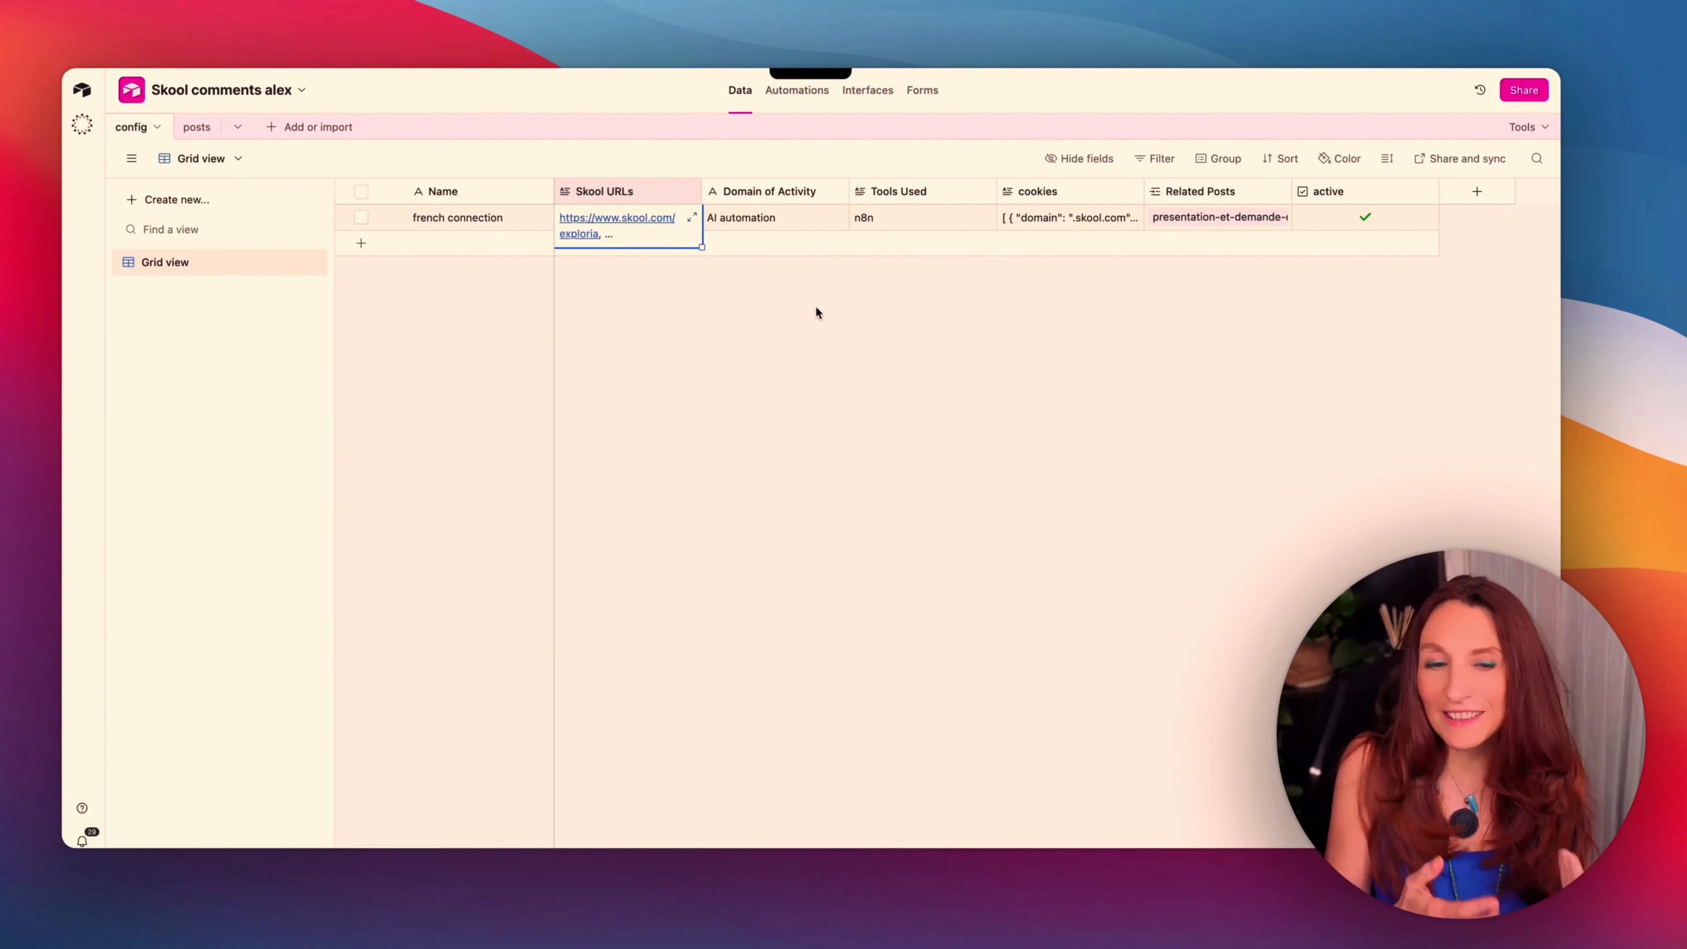
{"action": "left_click", "coordinate": [792, 311]}
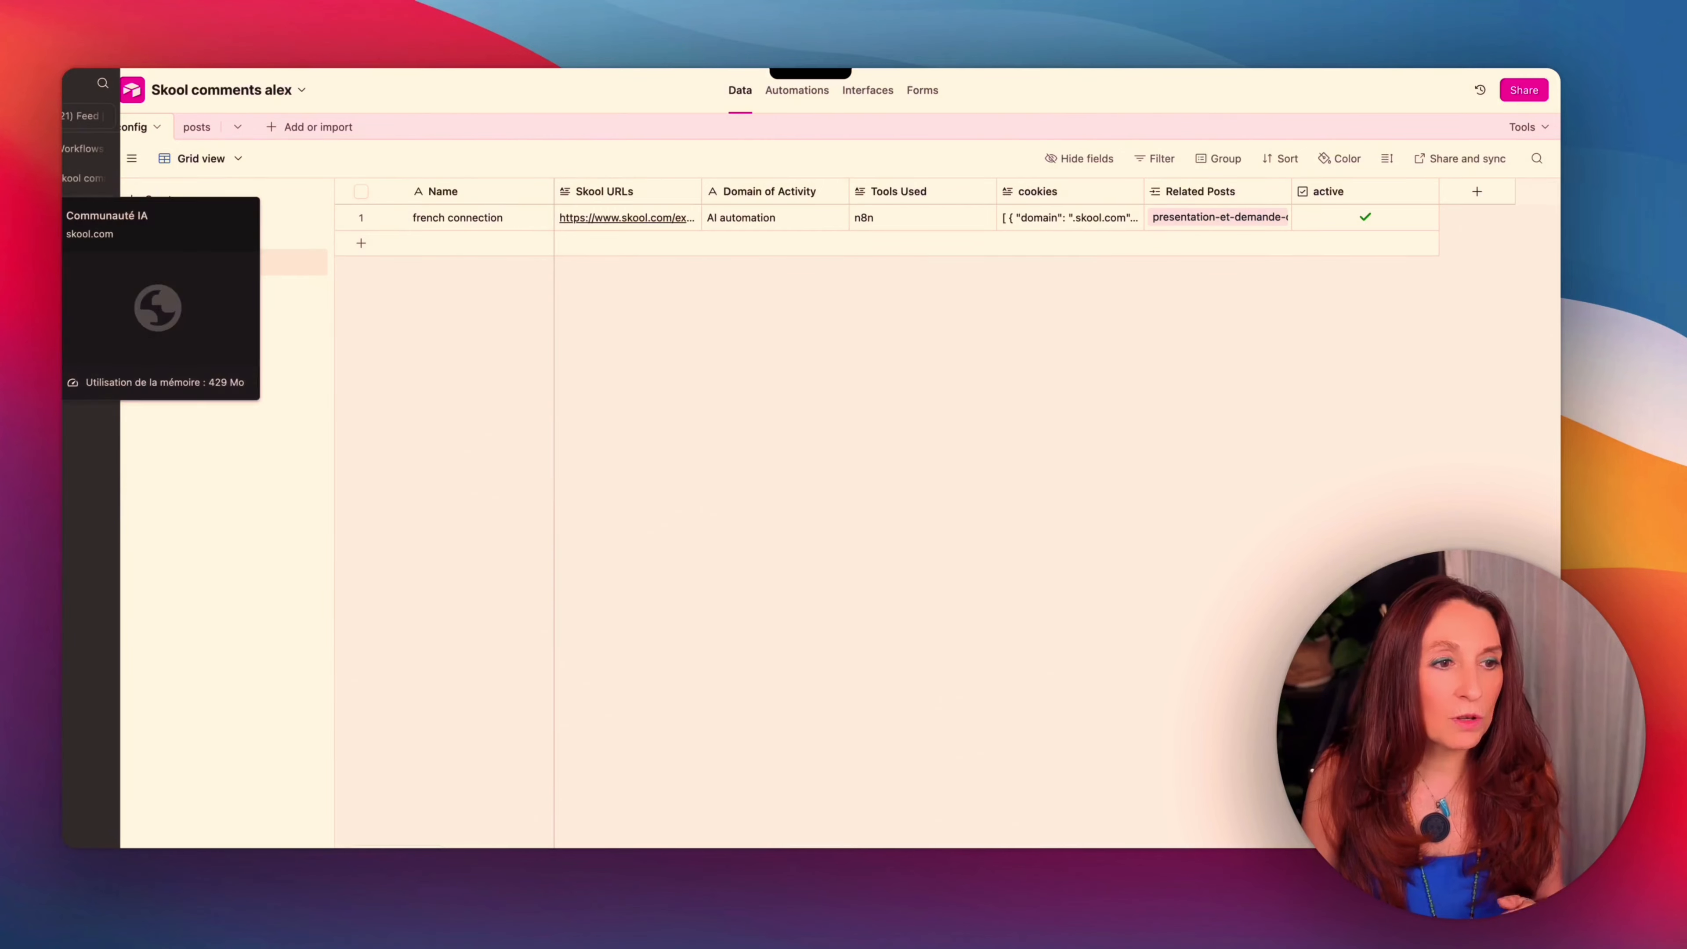
Switch to the Communauté IA page on Skool and show its cookies in the Cookie Editor extension
{"action": "left_click", "coordinate": [71, 209]}
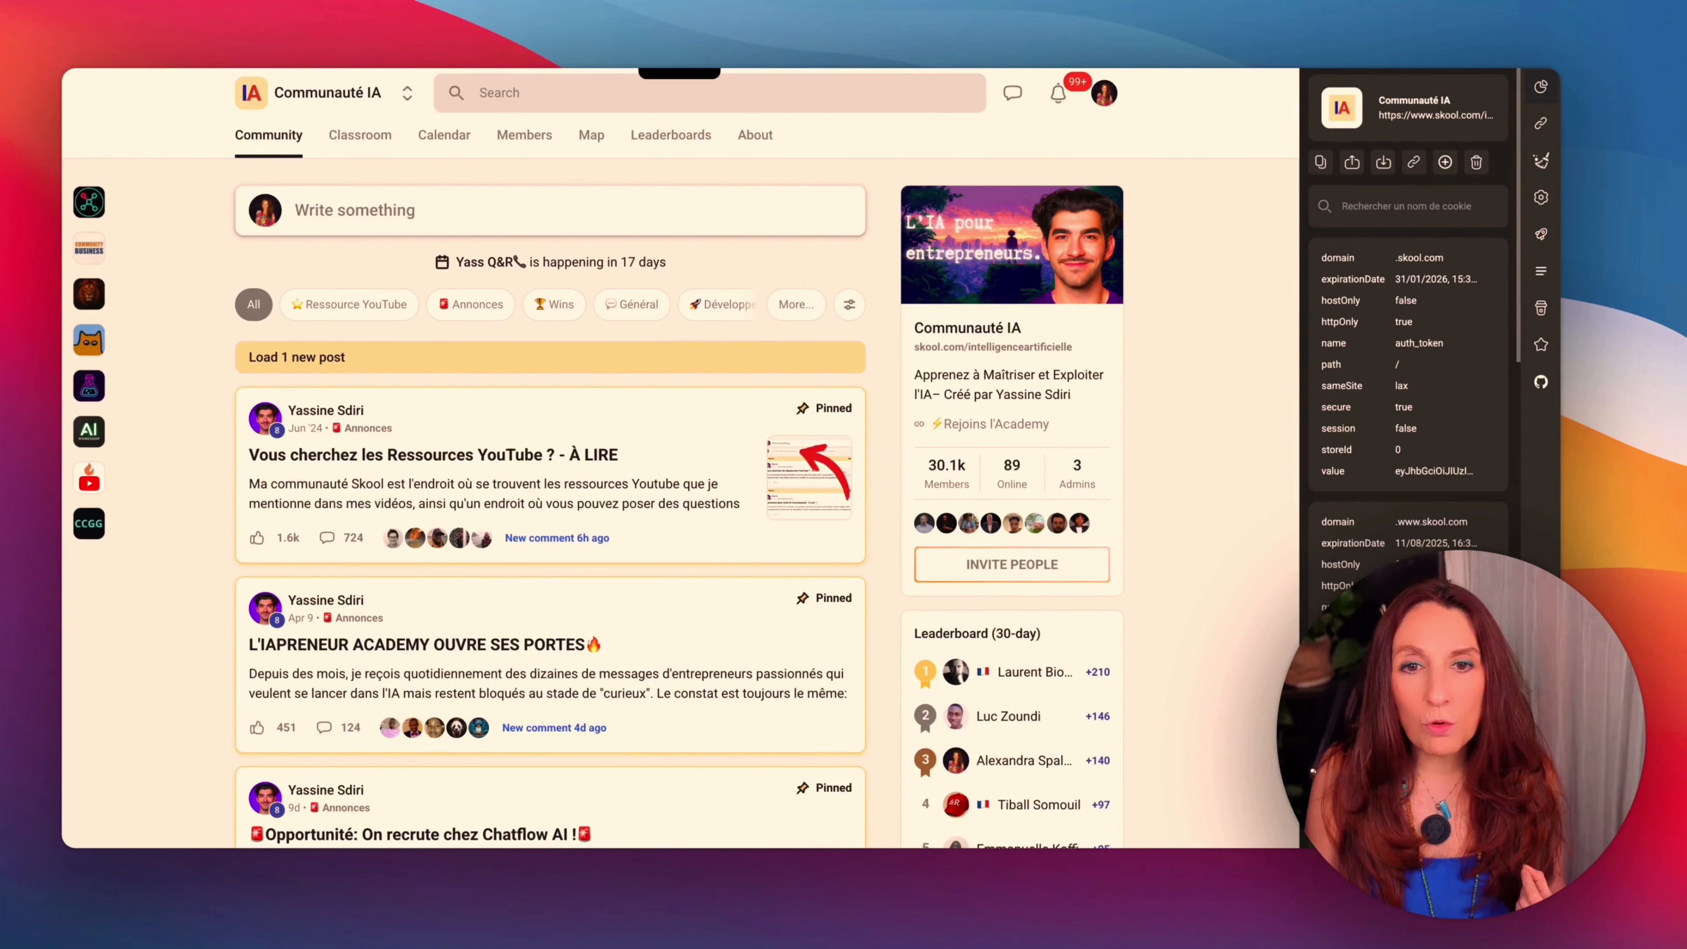
{"action": "key", "text": "super+w"}
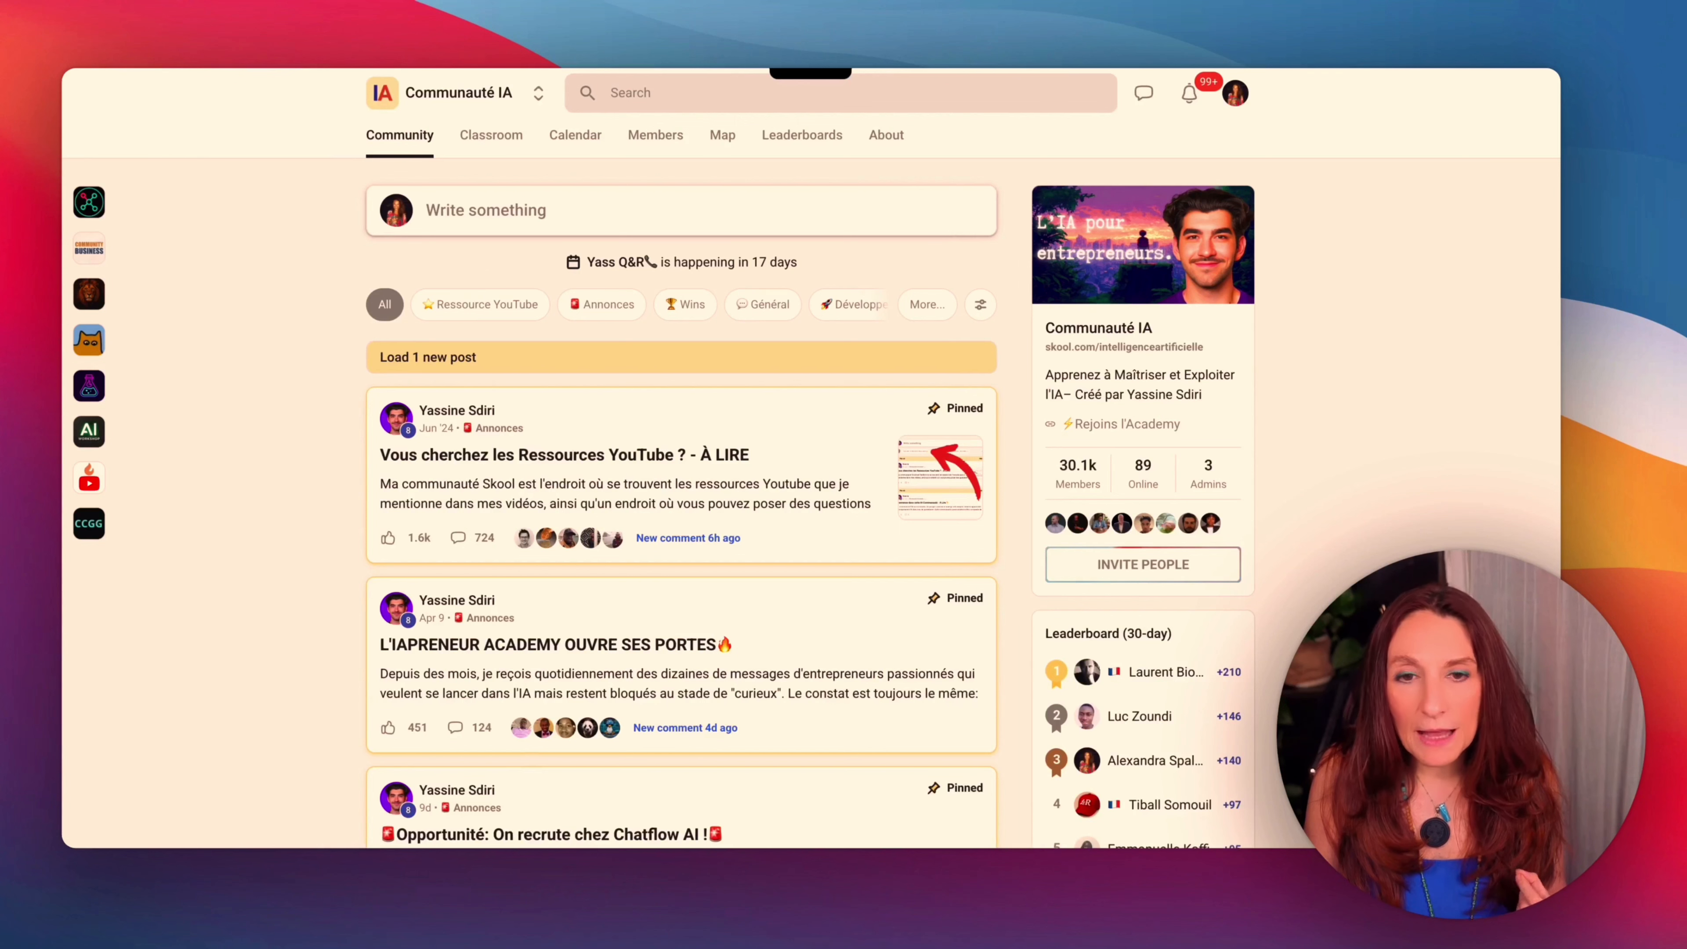
{"action": "right_click", "coordinate": [907, 61]}
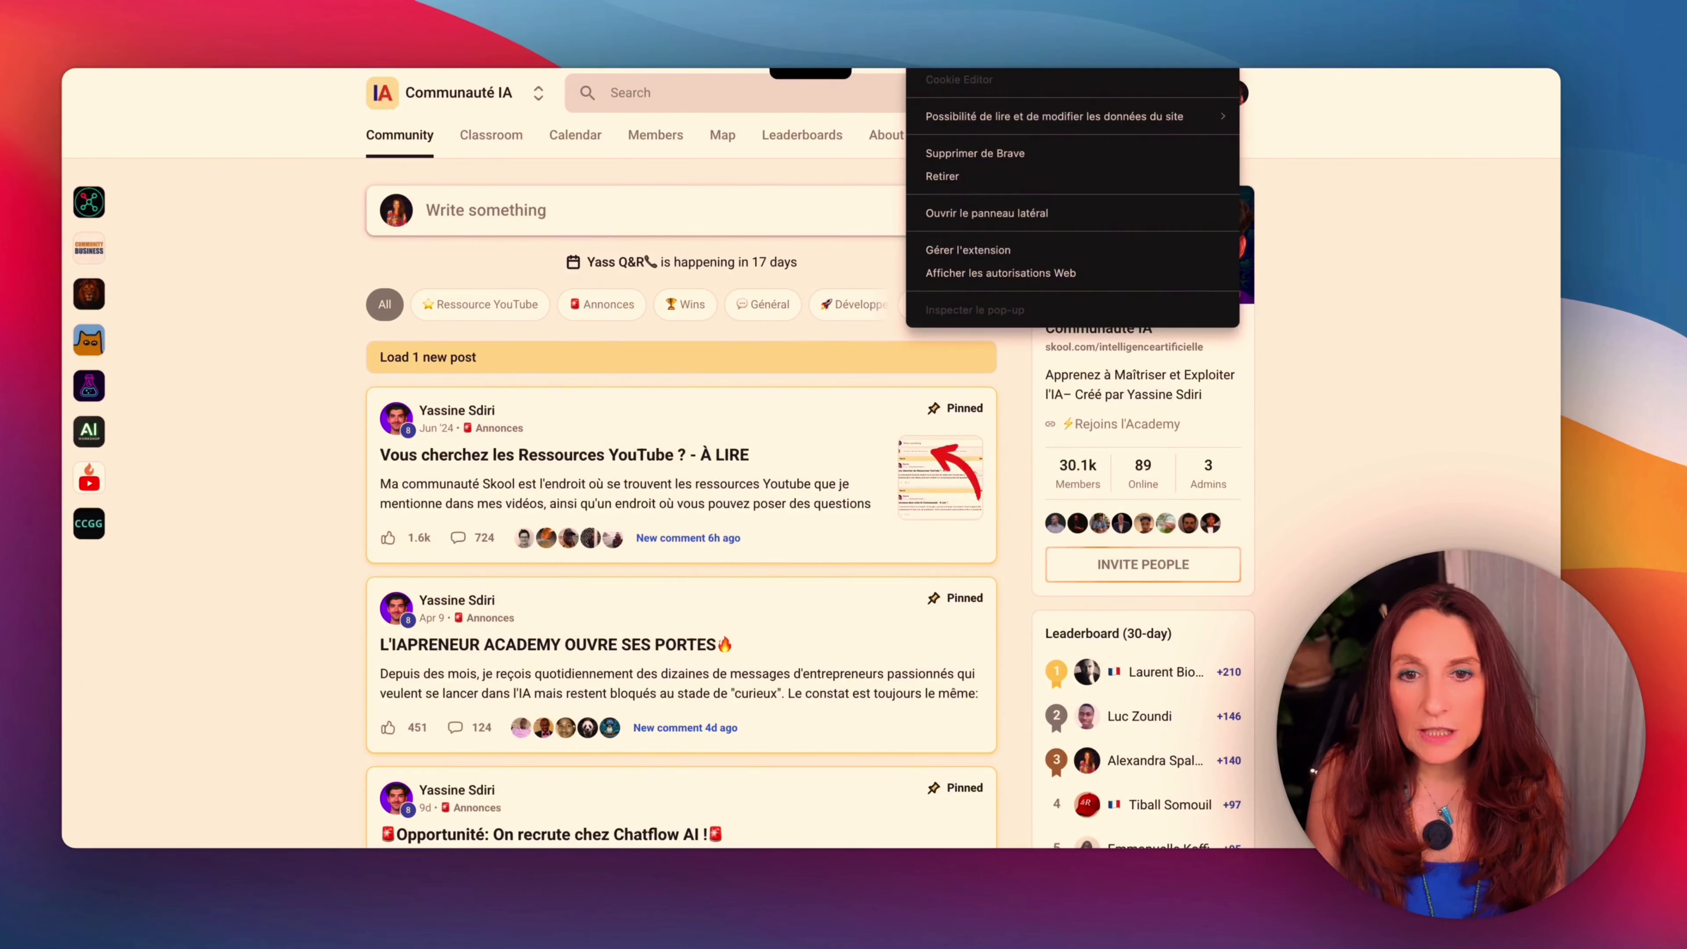
{"action": "key", "text": "Escape"}
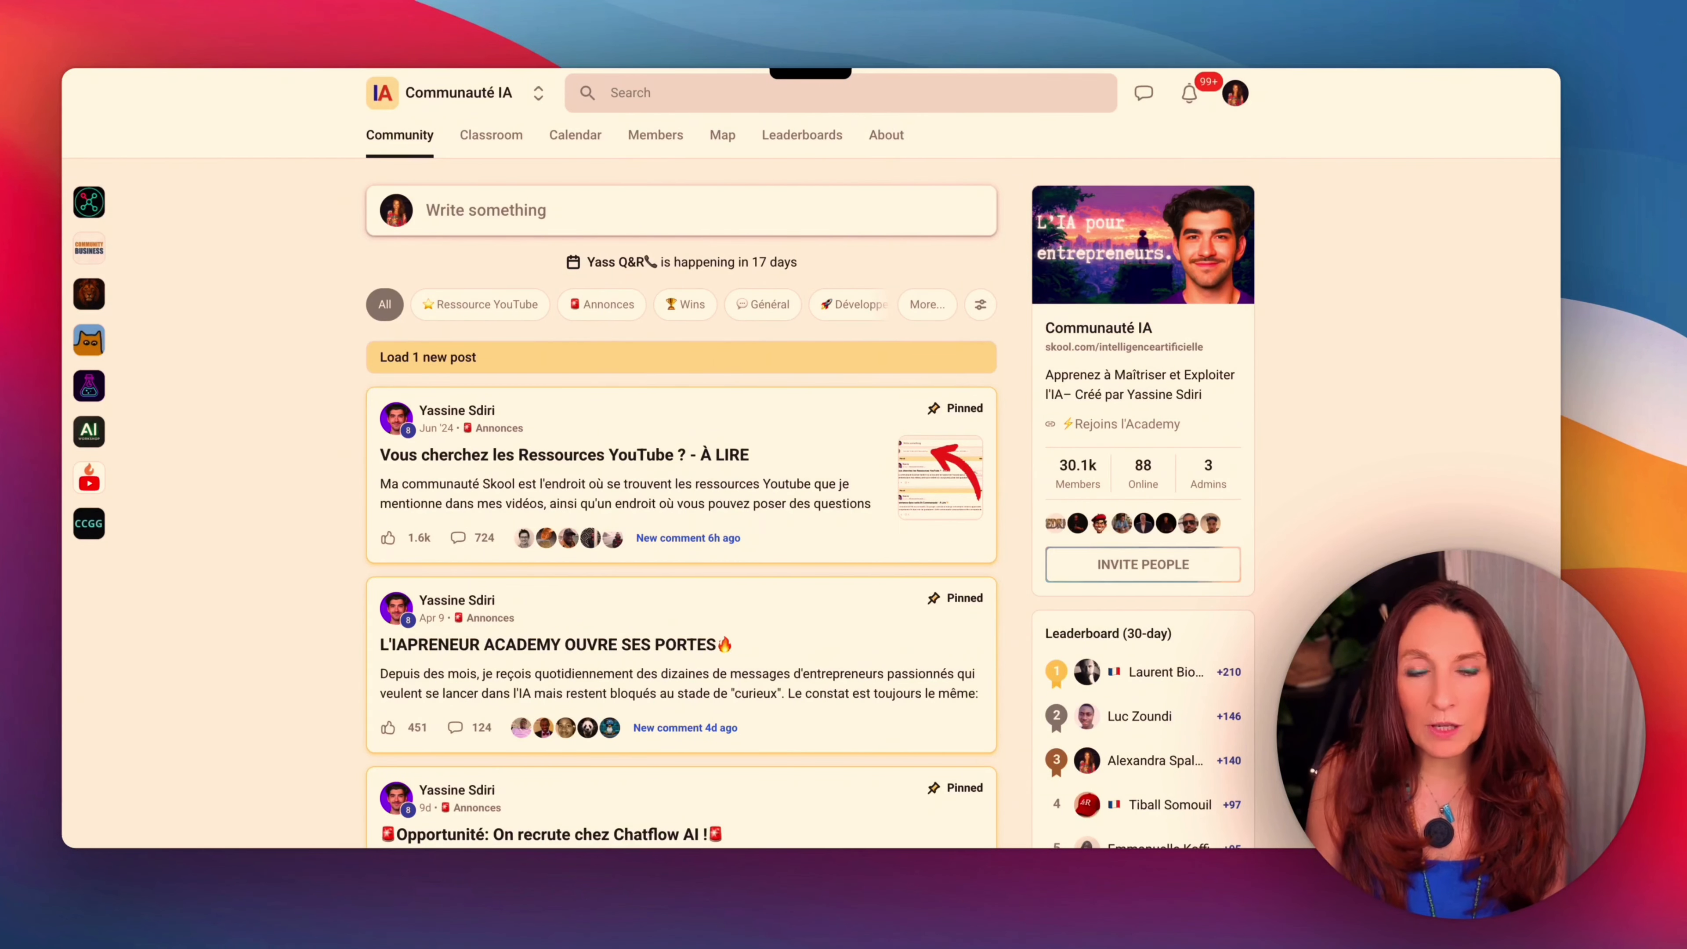
{"action": "left_click", "coordinate": [906, 61]}
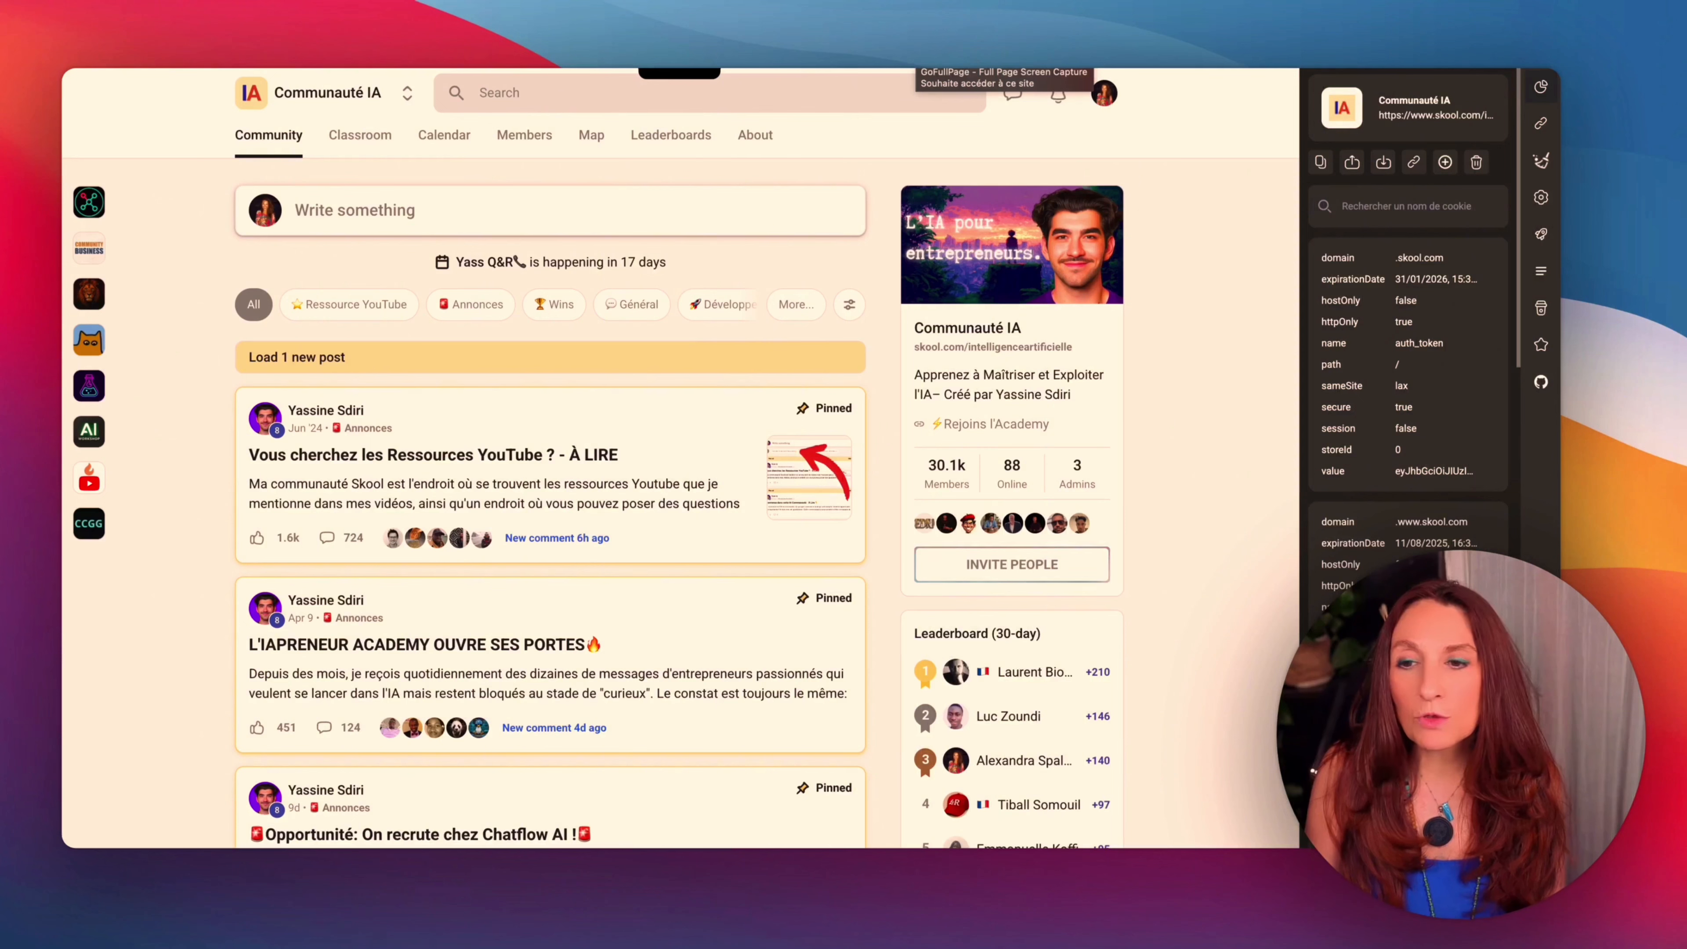
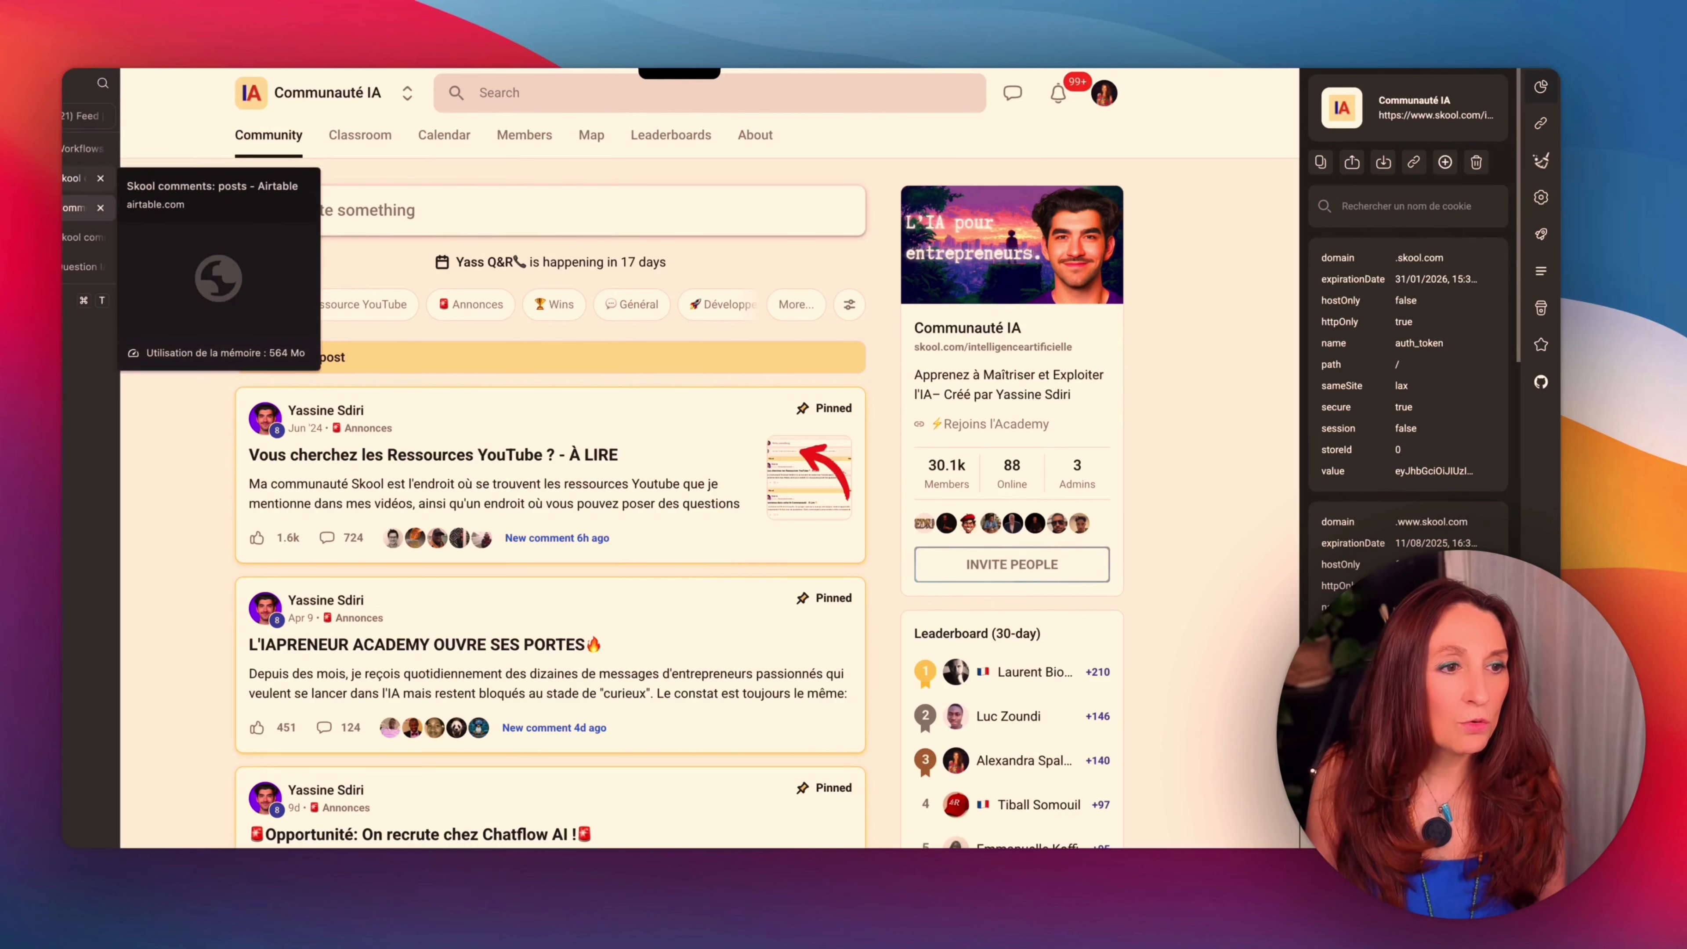
Return to the Skool comments alex base in Airtable and review the posts table's columns in Grid view
{"action": "left_click", "coordinate": [83, 236]}
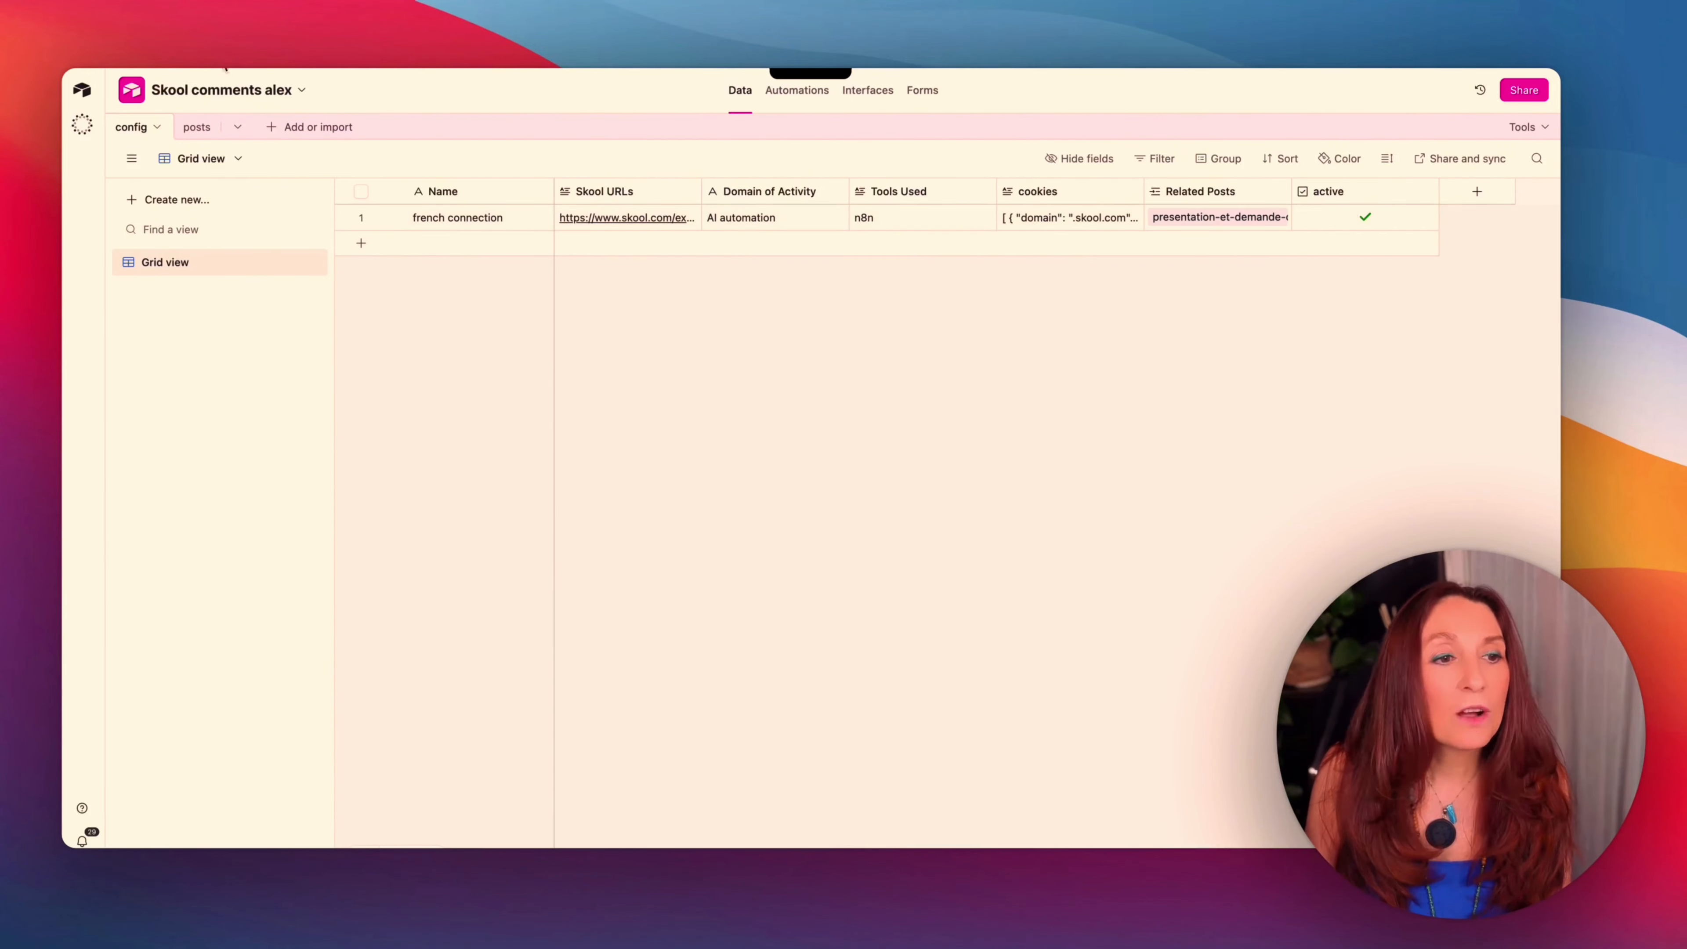
{"action": "left_click", "coordinate": [195, 127]}
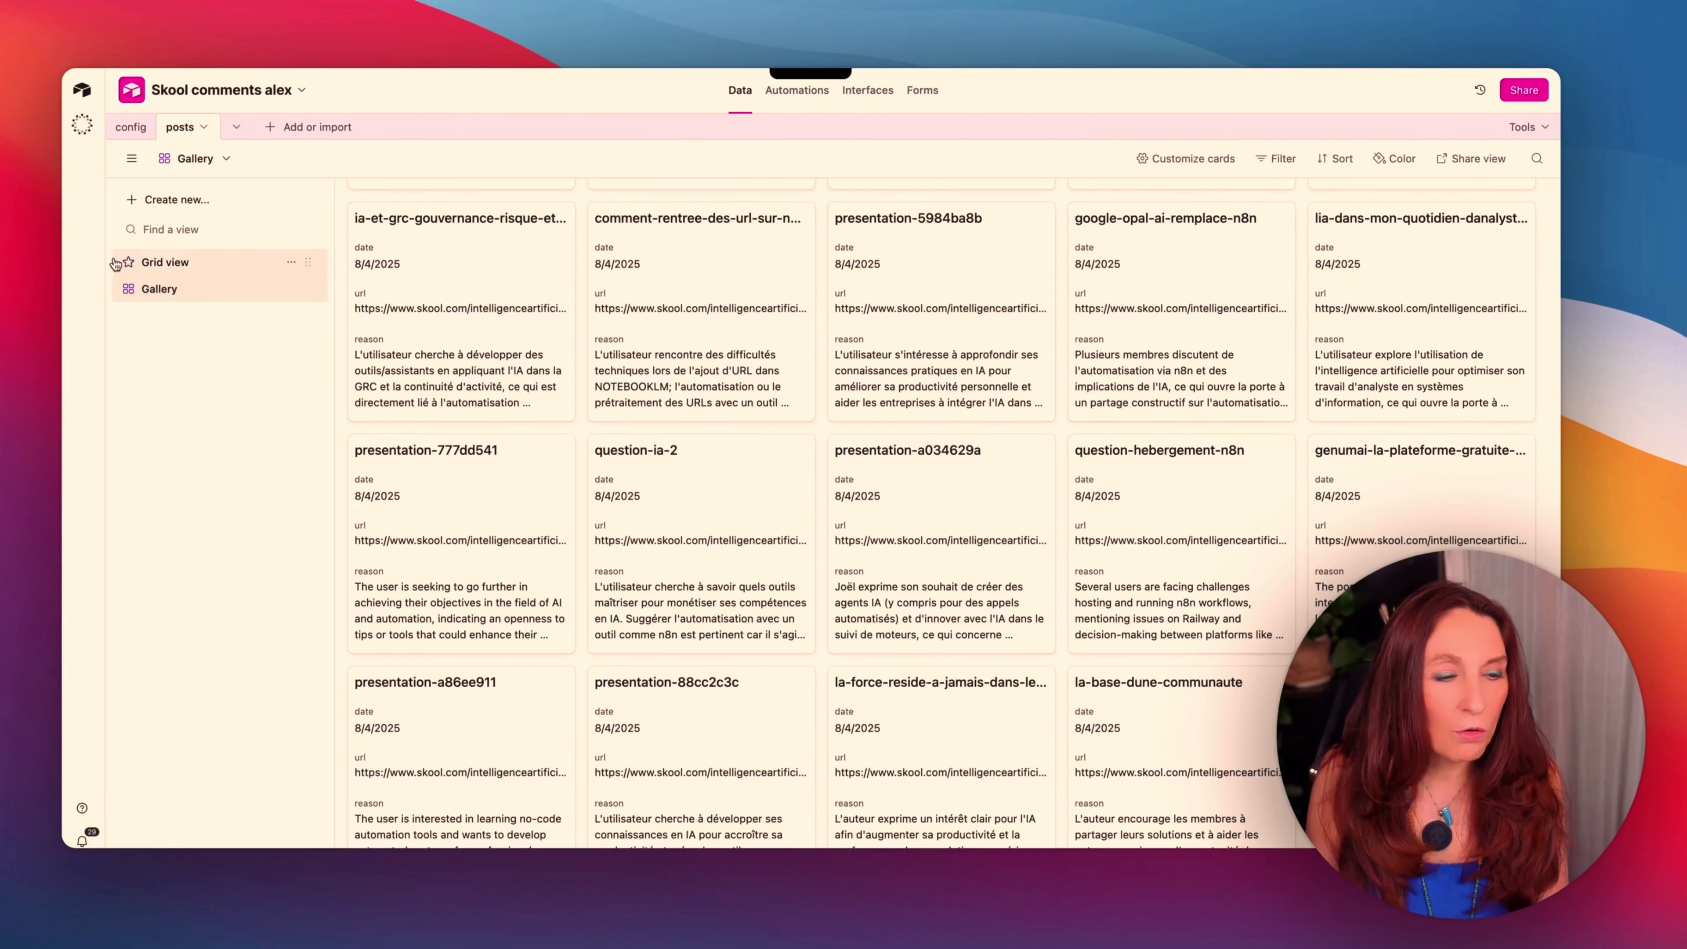
{"action": "left_click", "coordinate": [165, 264]}
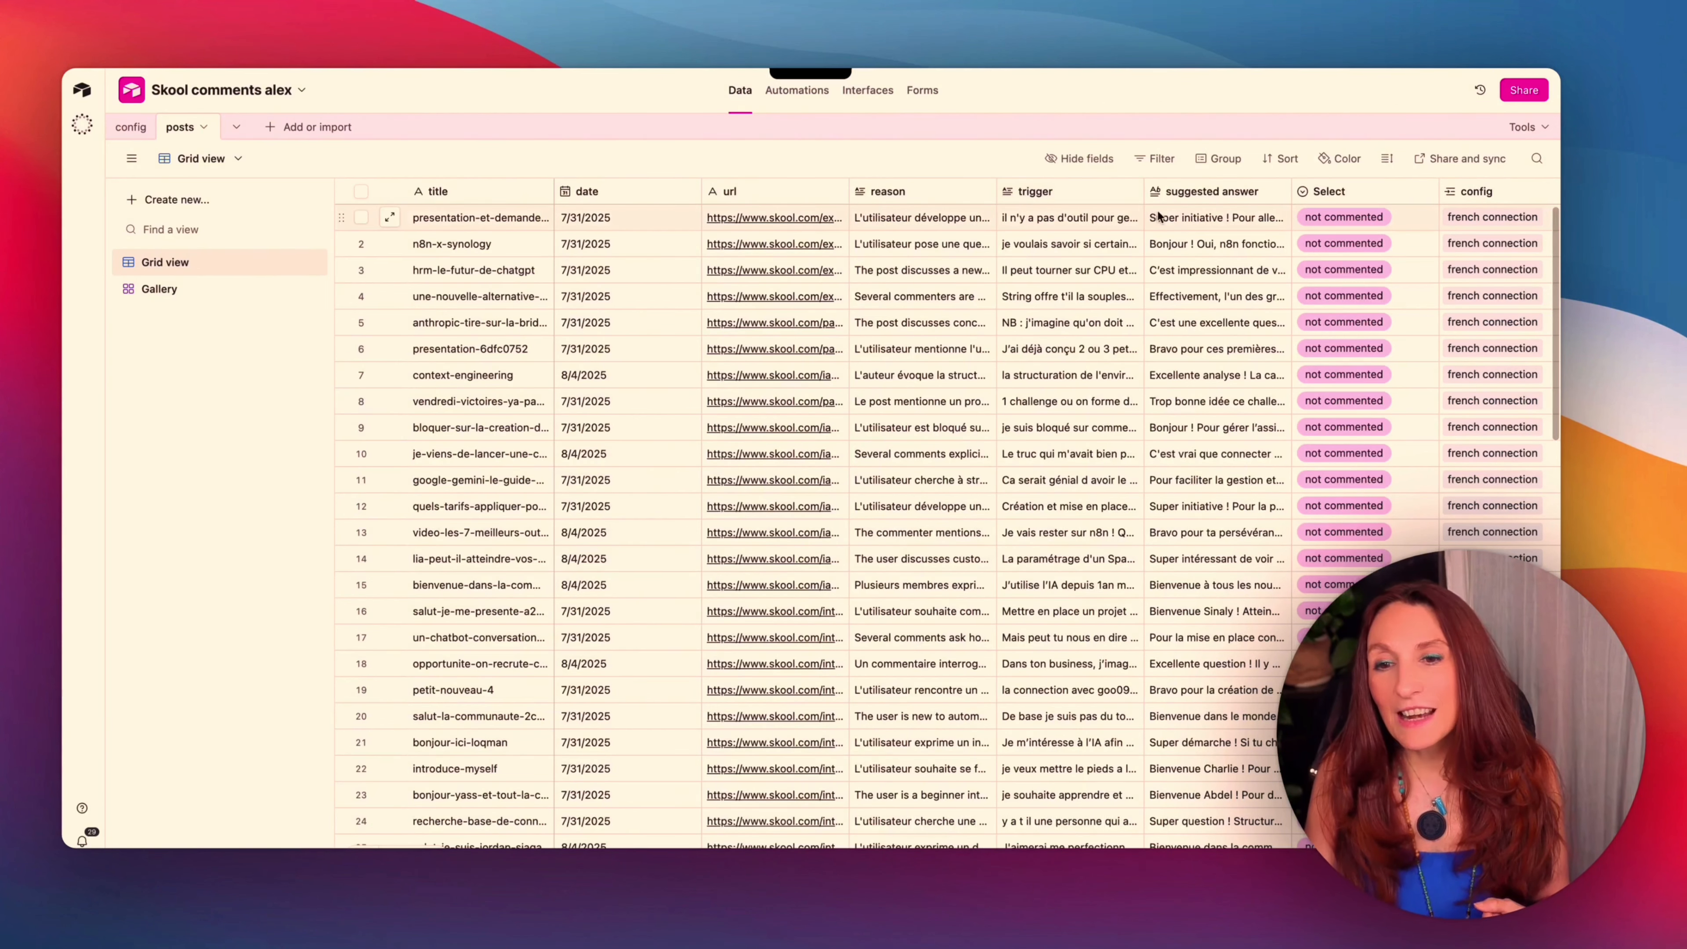
{"action": "scroll", "coordinate": [1143, 219], "scroll_direction": "right", "scroll_amount": 3}
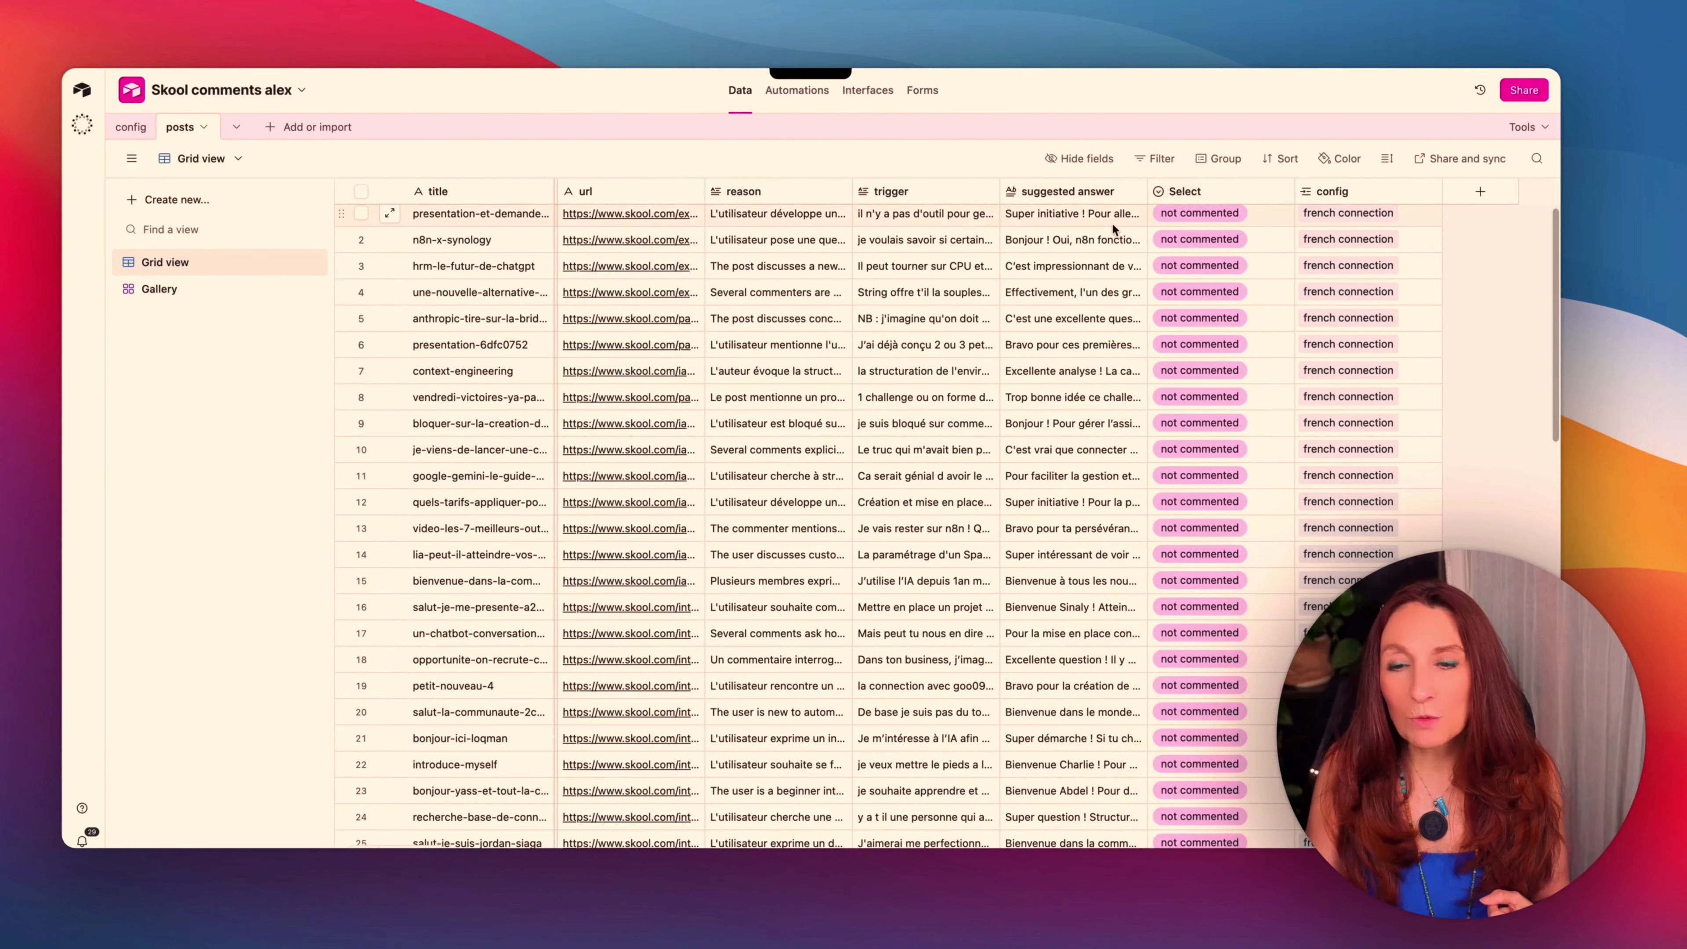
{"action": "scroll", "coordinate": [1115, 229], "scroll_direction": "up", "scroll_amount": 1}
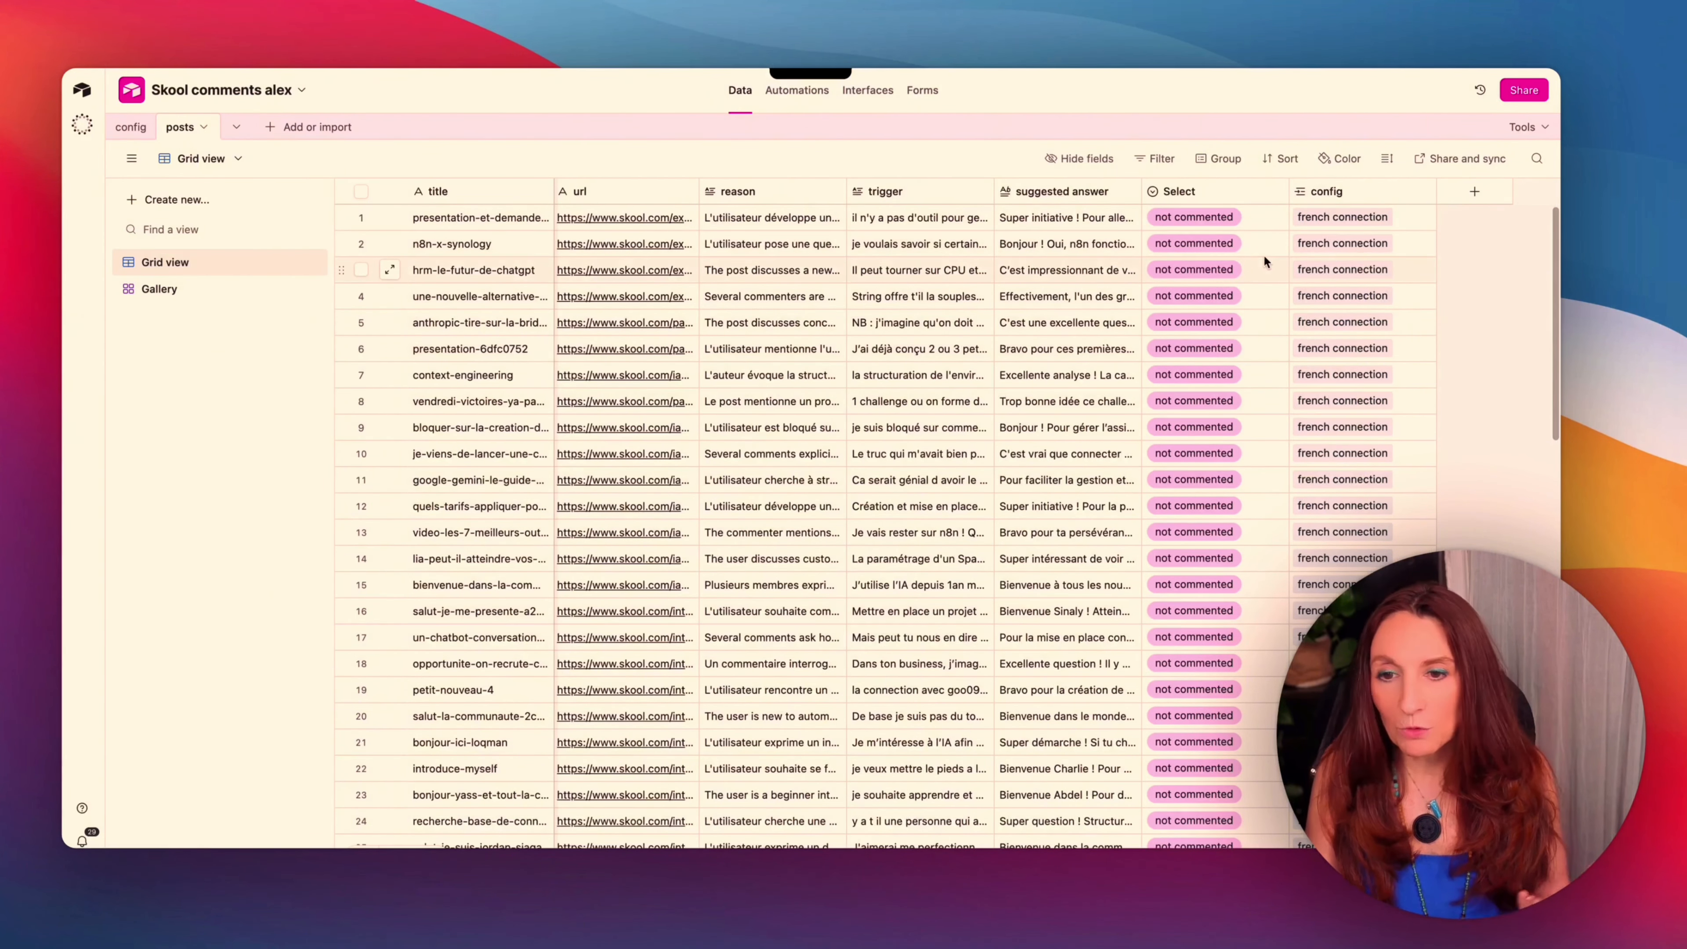
{"action": "left_click", "coordinate": [1197, 256]}
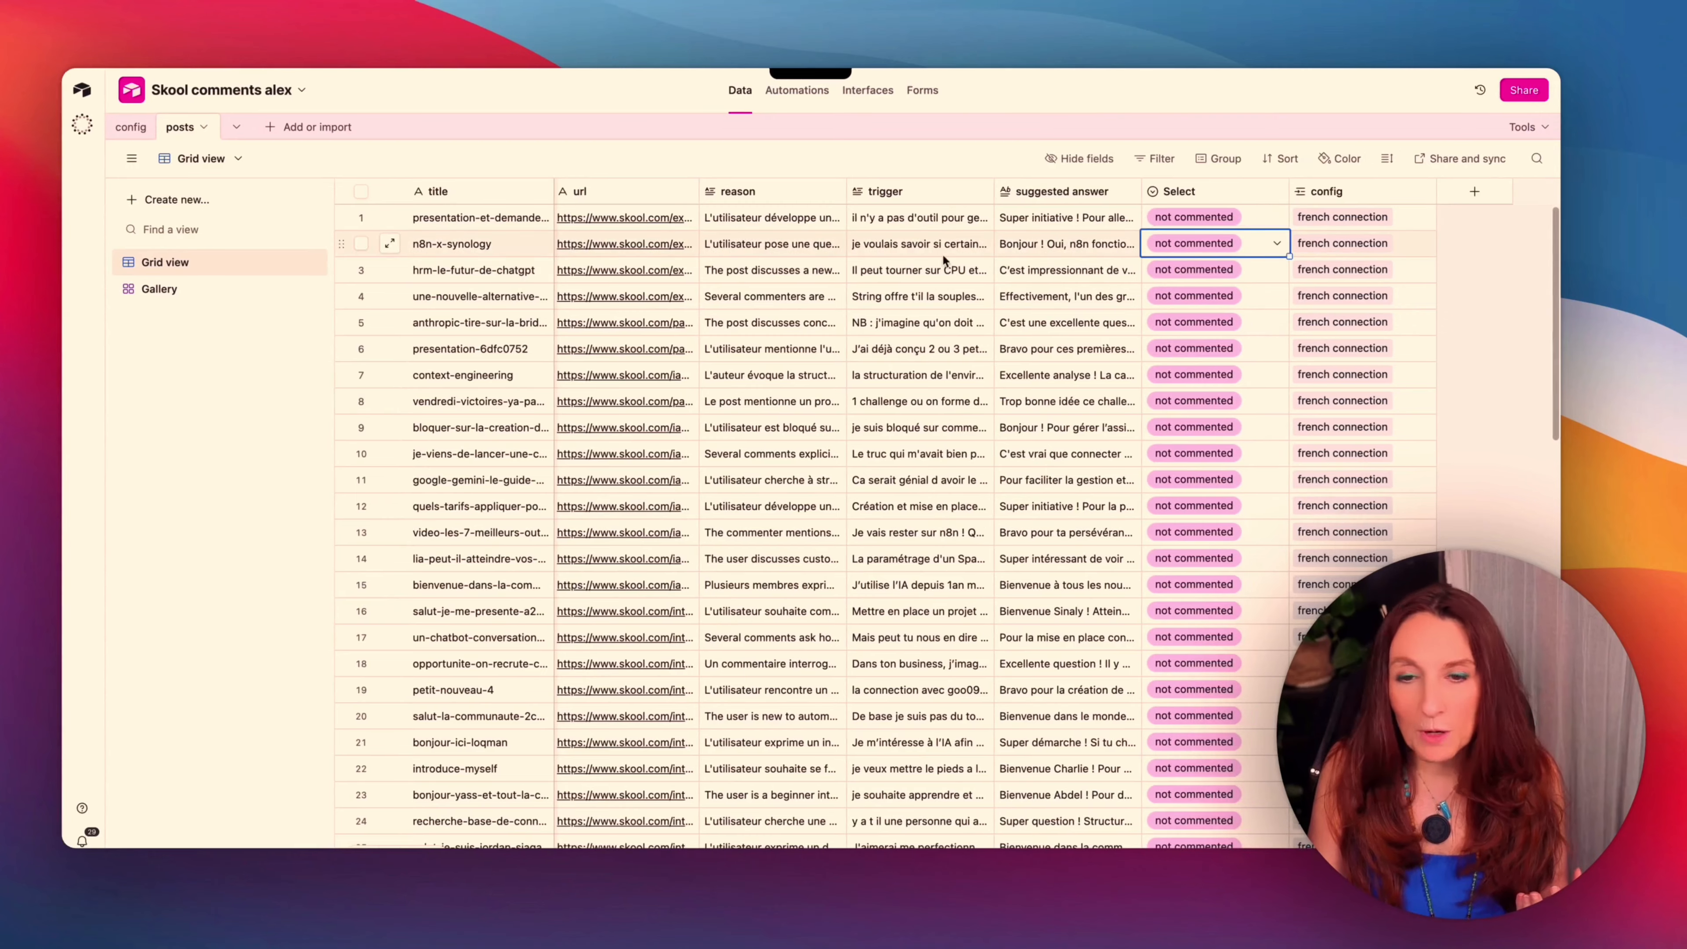
{"action": "scroll", "coordinate": [930, 261], "scroll_direction": "left", "scroll_amount": 3}
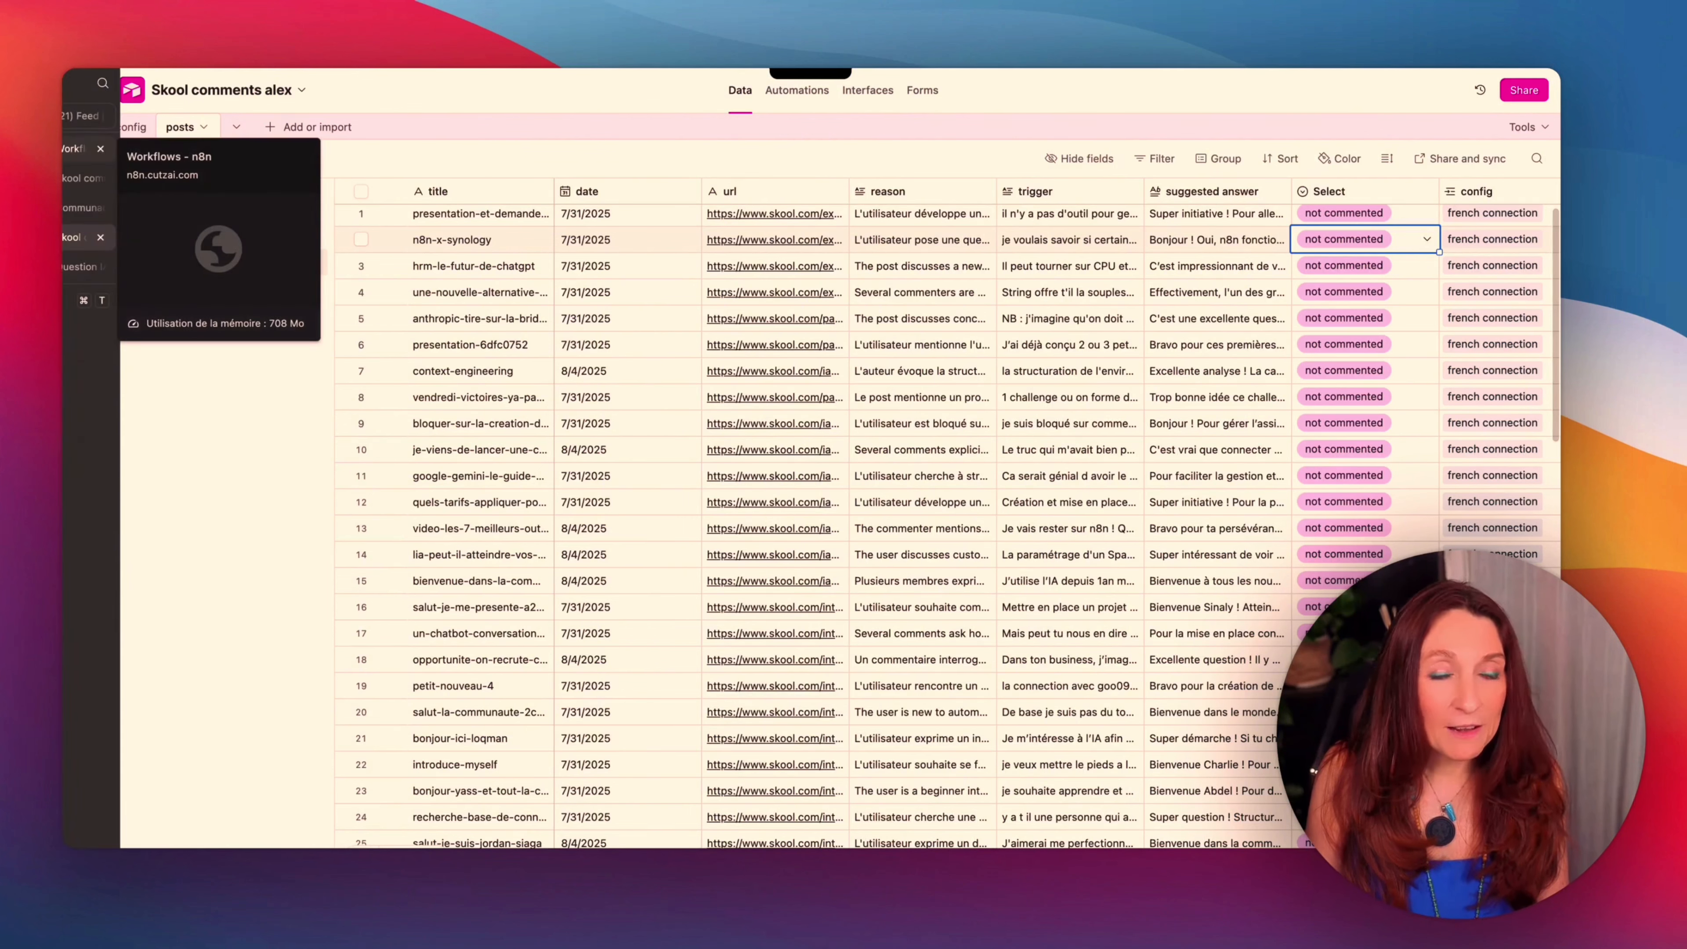
Switch to the Skool comments workflow in n8n and review the Schedule Trigger and Get Config node settings
{"action": "left_click", "coordinate": [76, 148]}
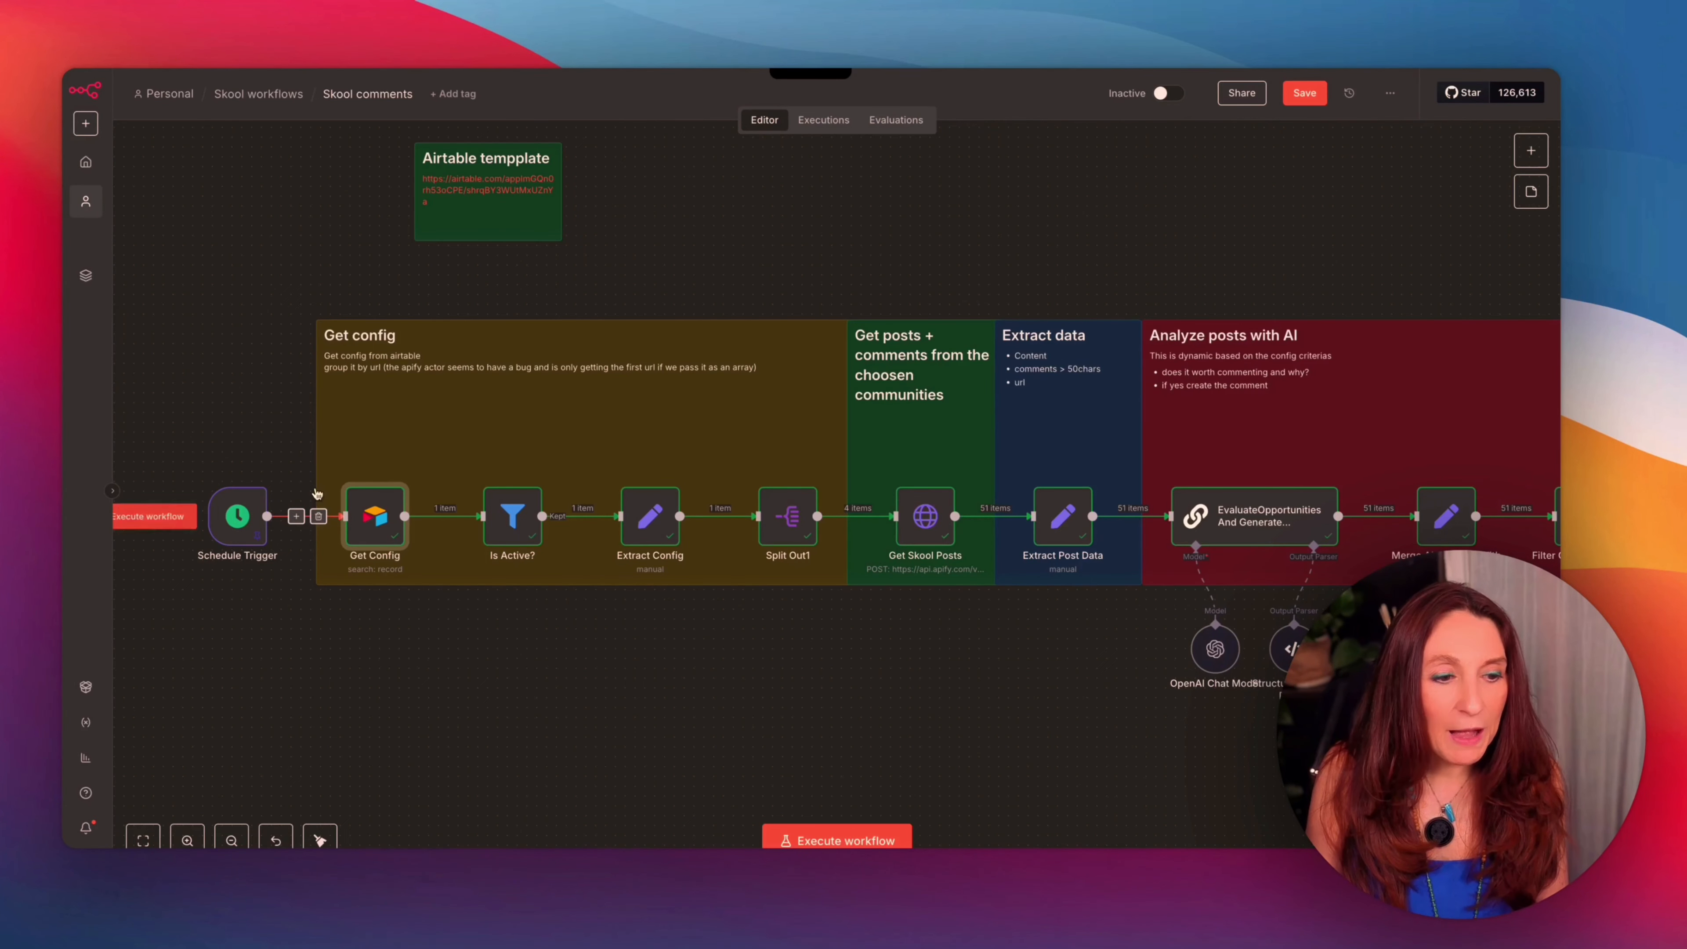
{"action": "mouse_move", "coordinate": [171, 510]}
{"action": "left_click", "coordinate": [209, 532]}
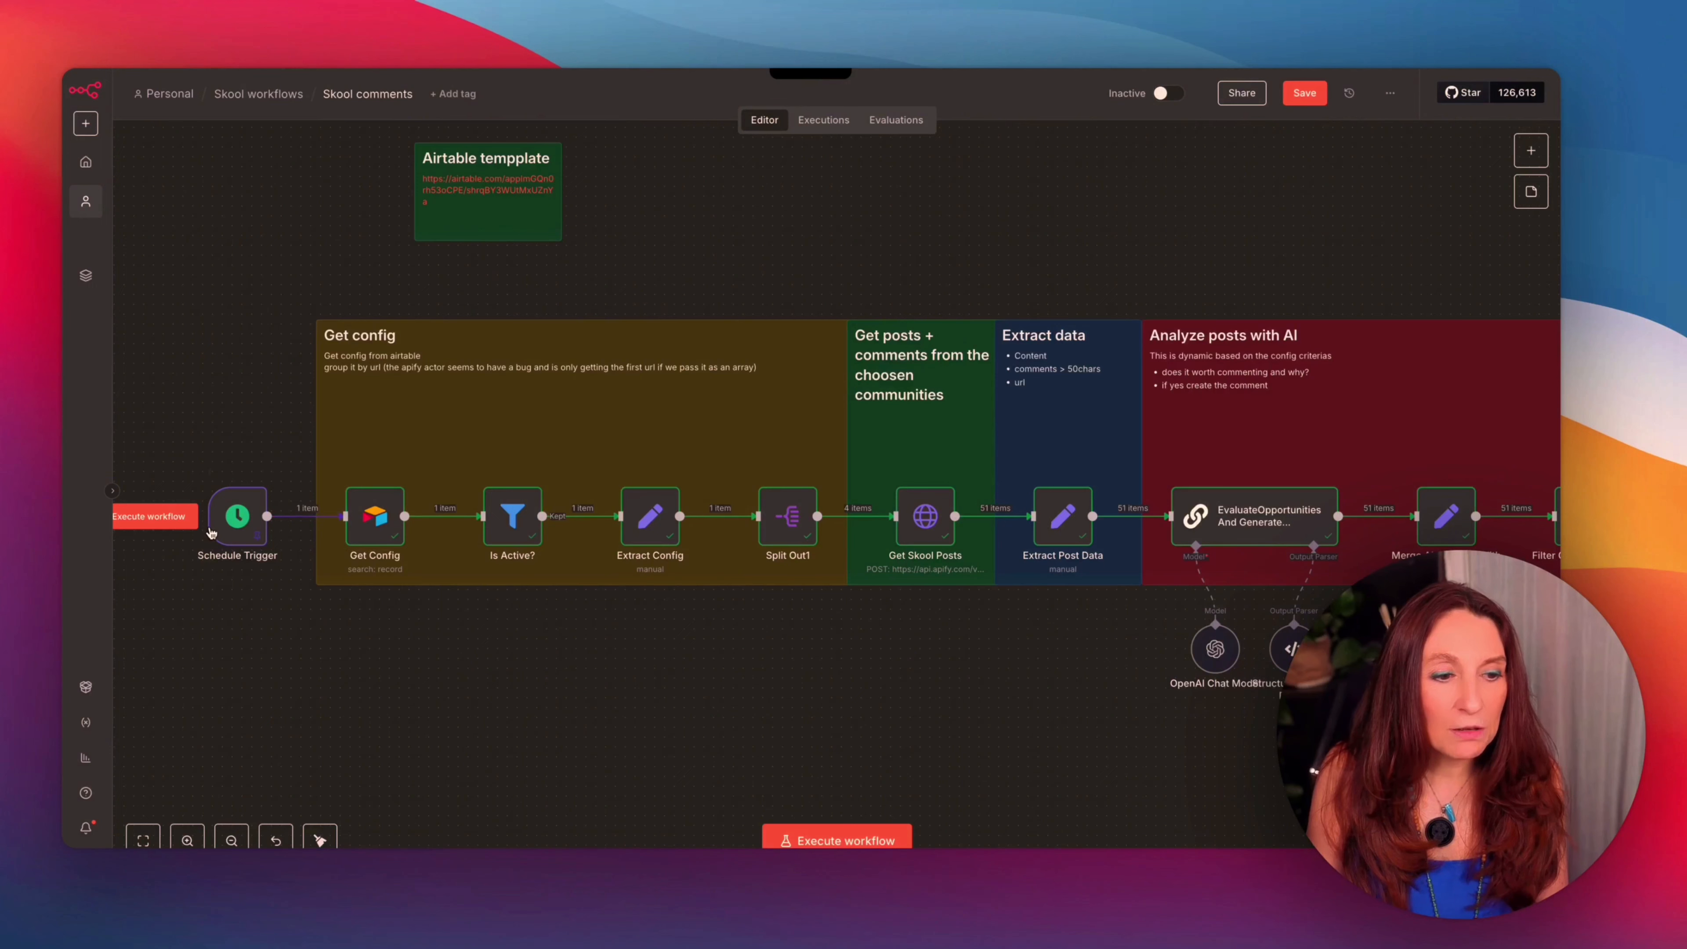
{"action": "left_click", "coordinate": [212, 534]}
{"action": "double_click", "coordinate": [236, 535]}
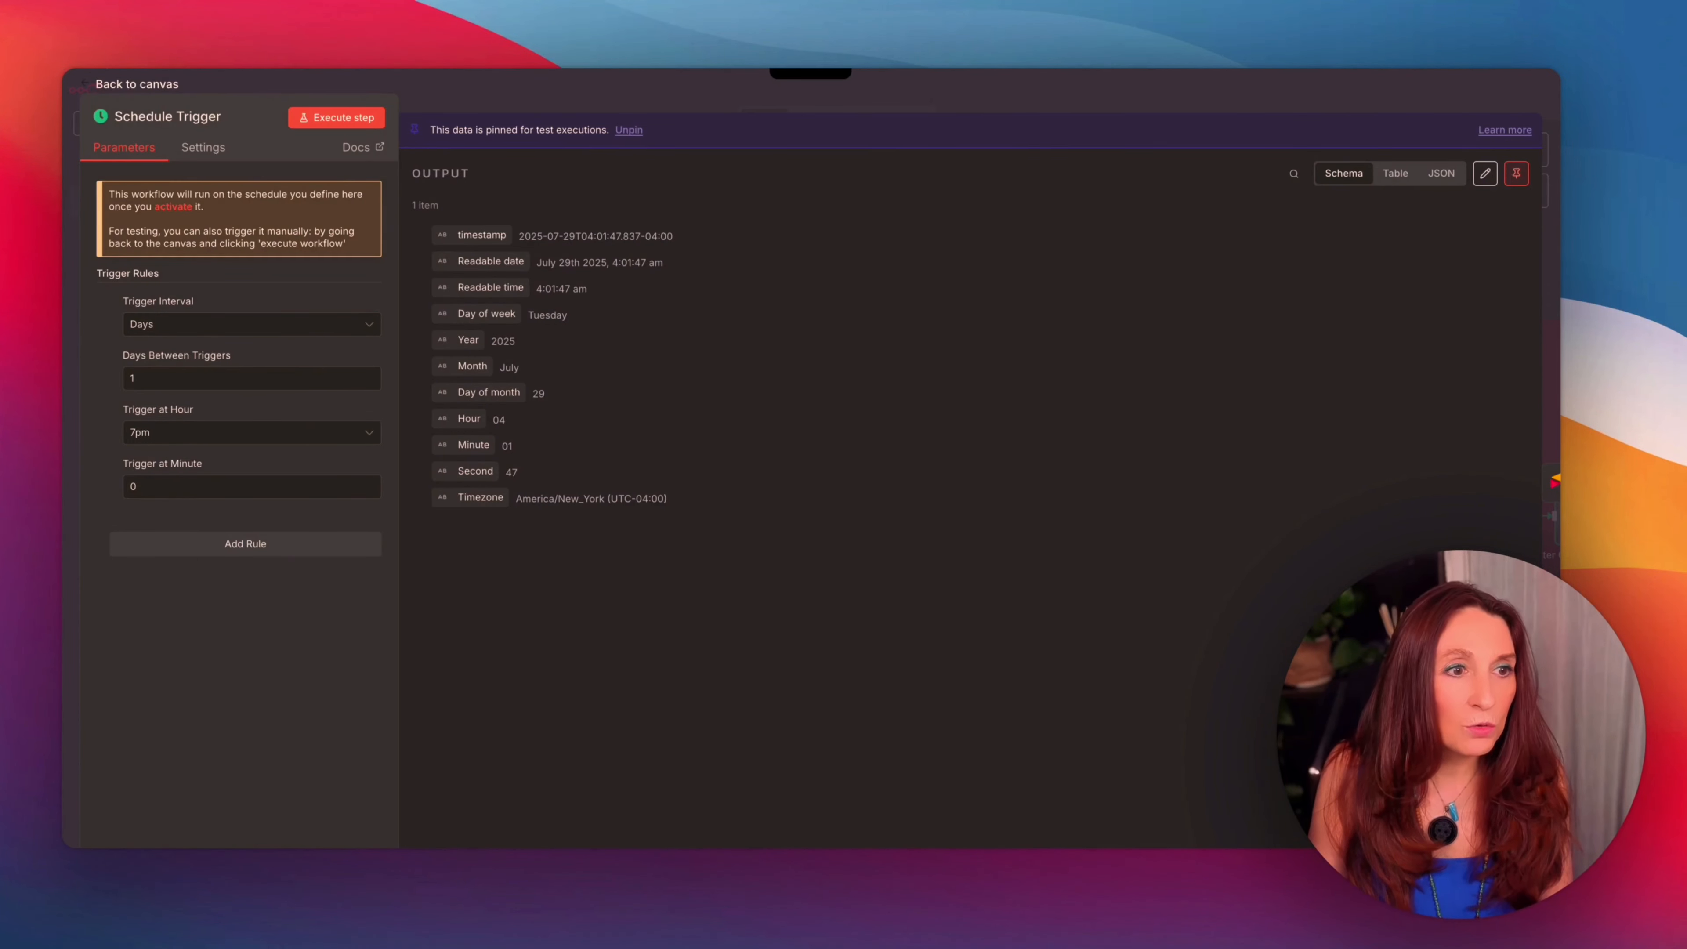
{"action": "left_click", "coordinate": [109, 77]}
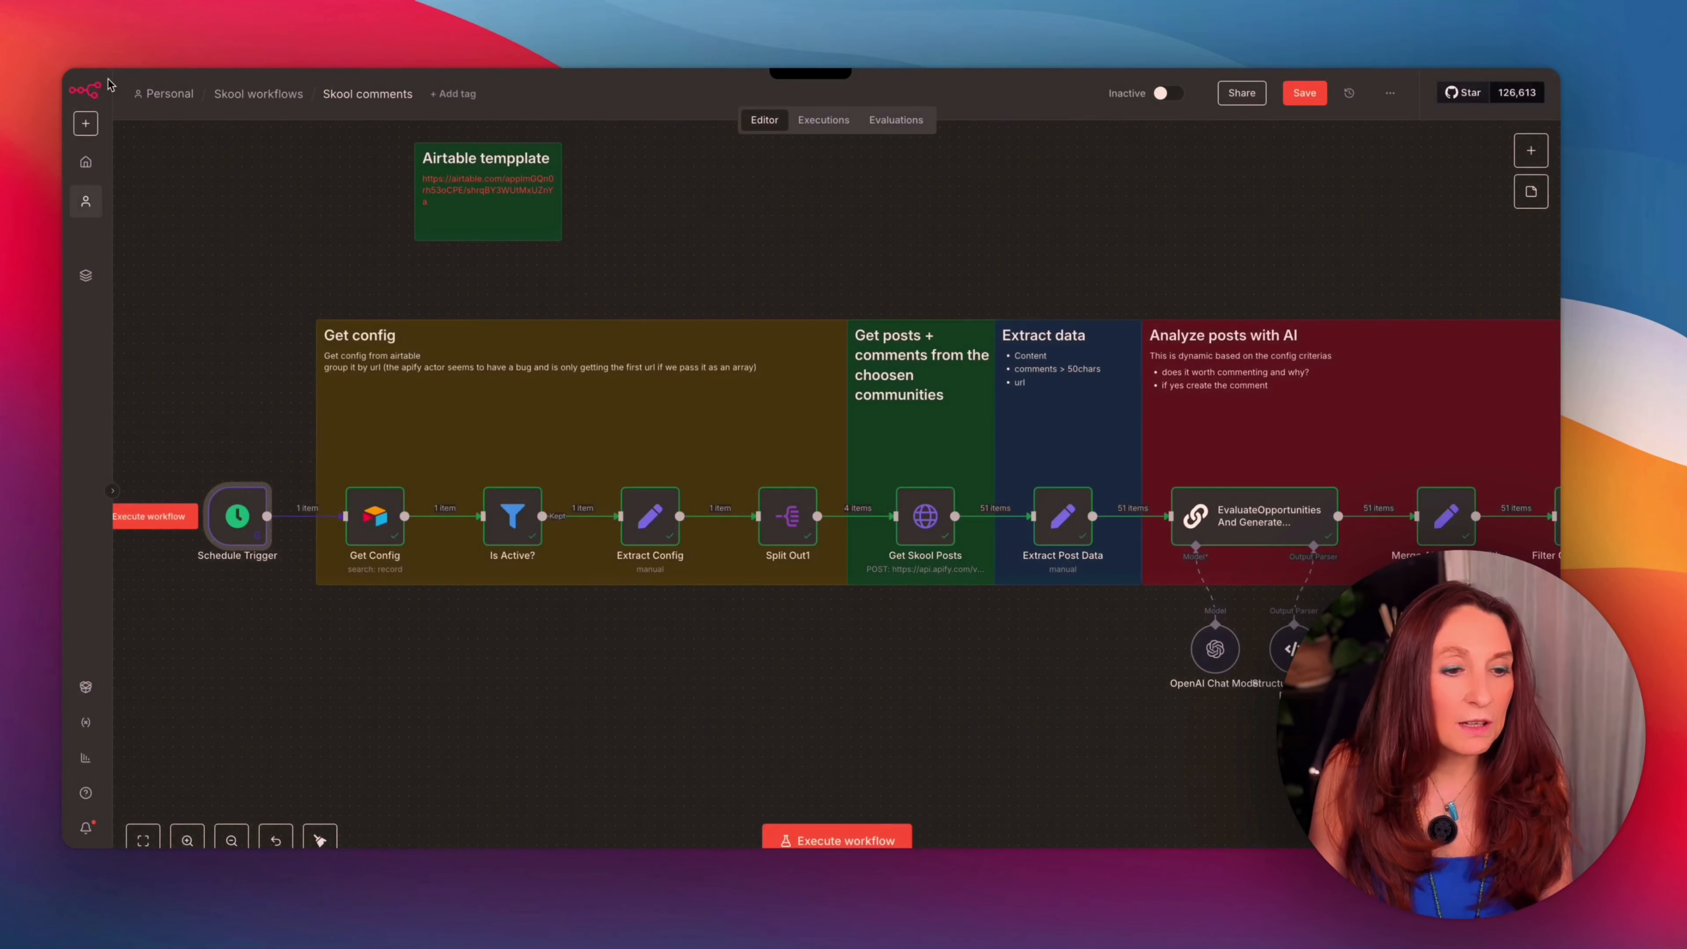
{"action": "double_click", "coordinate": [370, 532]}
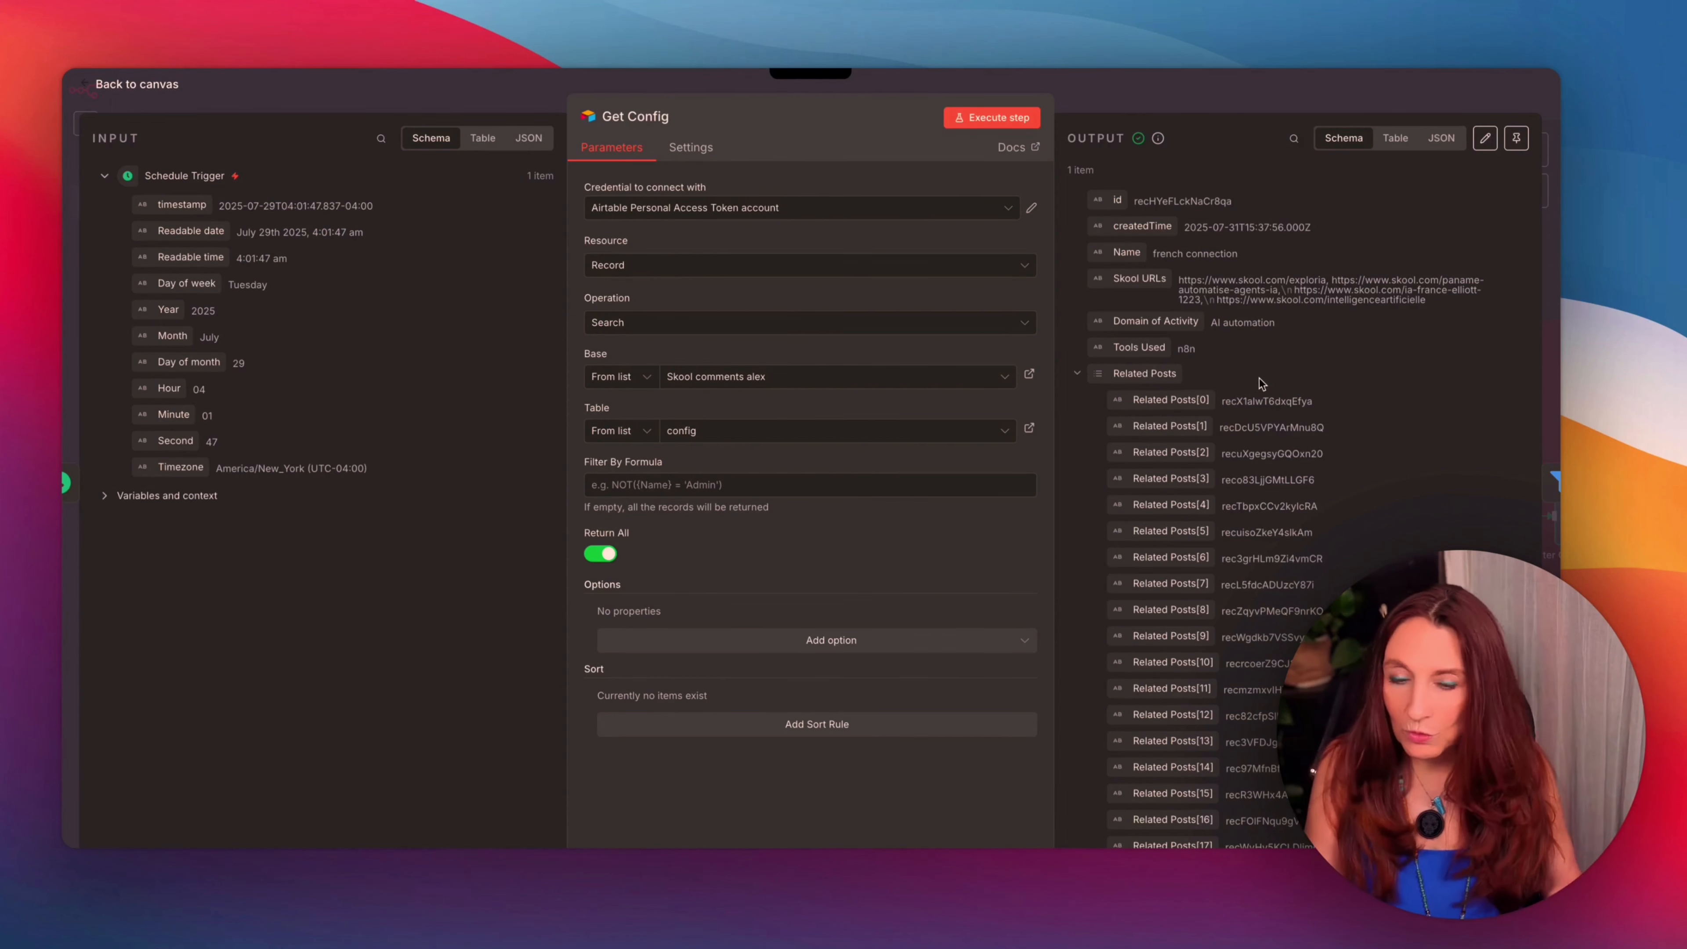
{"action": "key", "text": "Escape"}
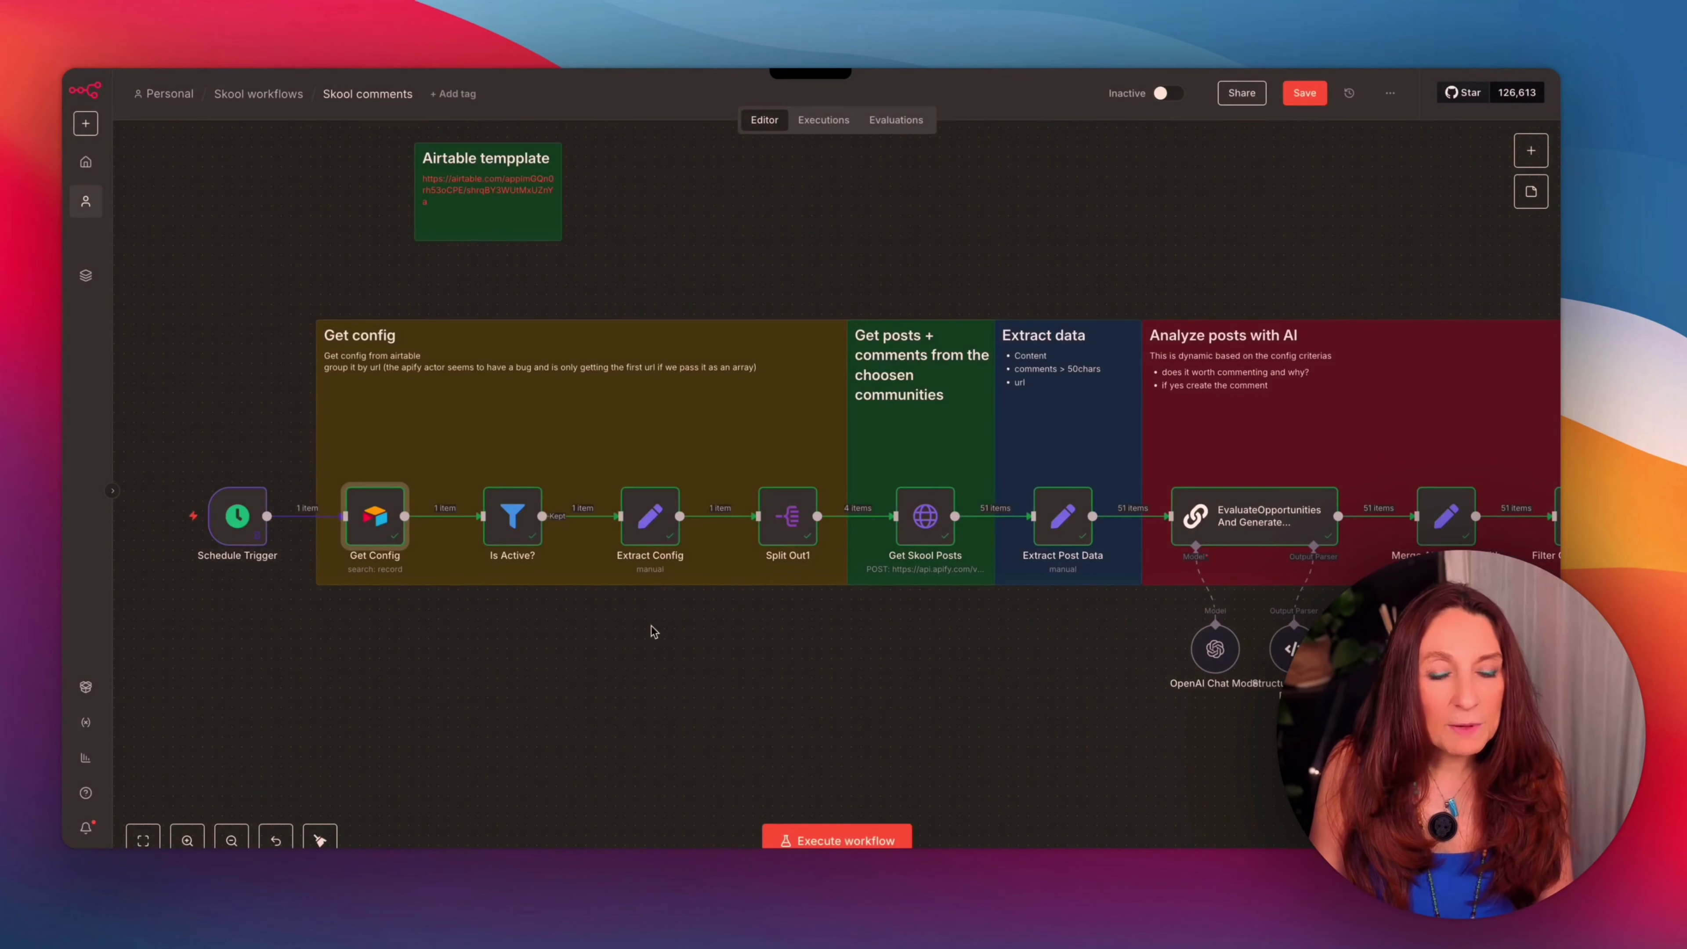
Open the Extract Config node and inspect the Skool URLs expression with its evaluated result
{"action": "double_click", "coordinate": [654, 529]}
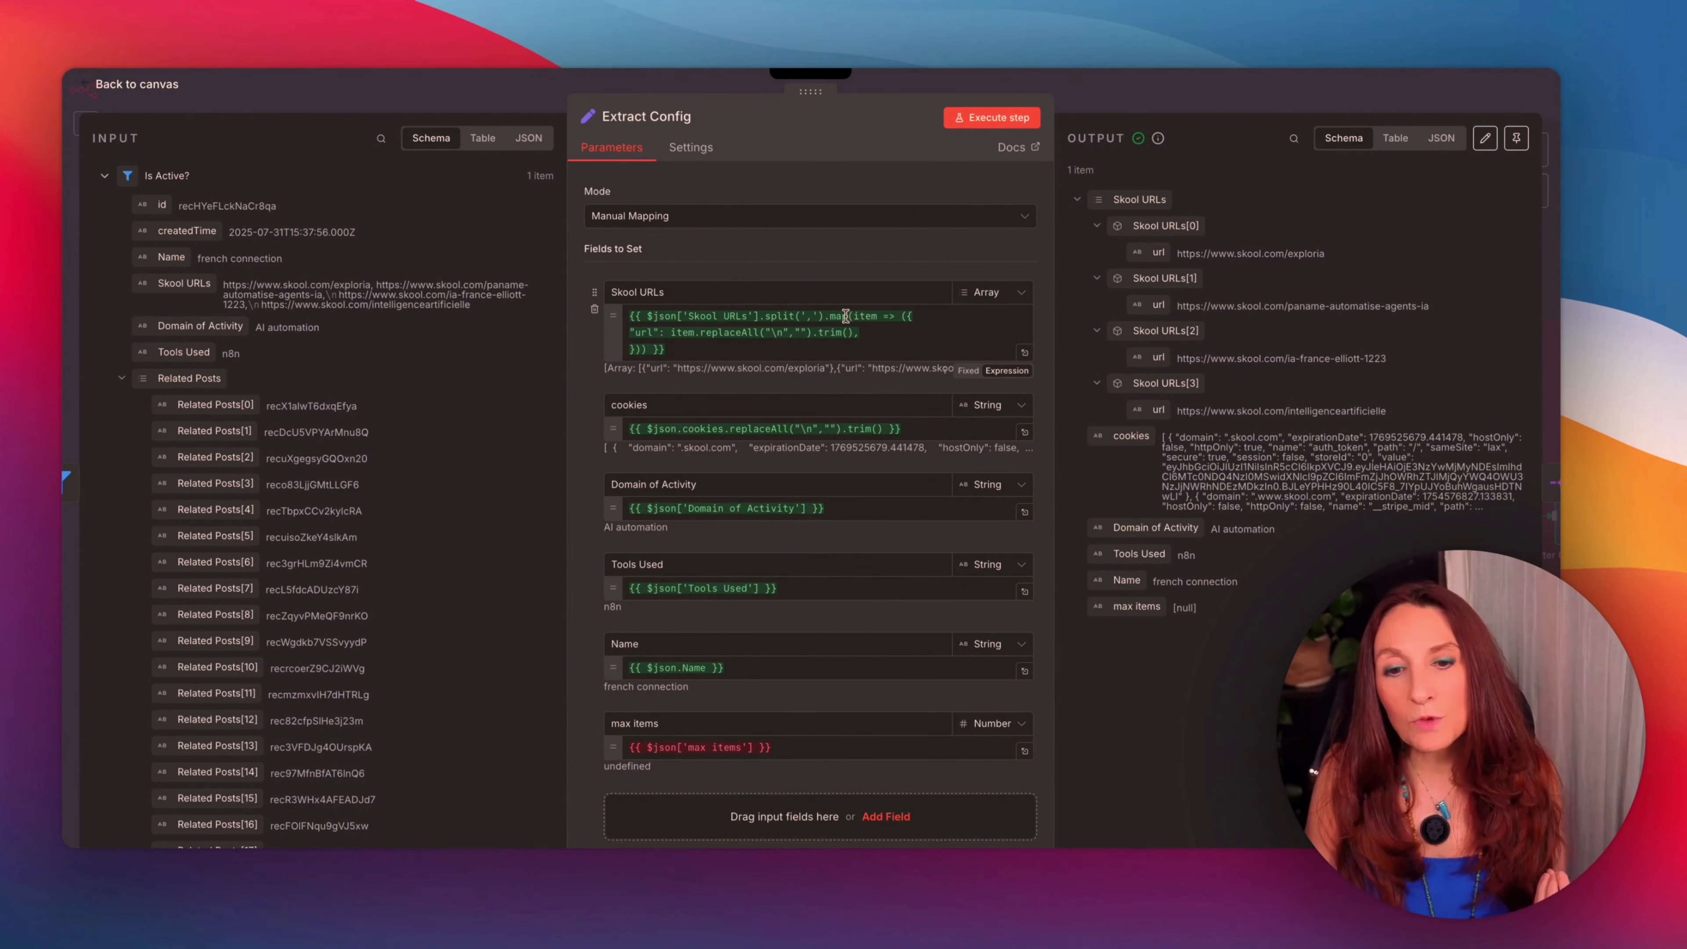
{"action": "mouse_move", "coordinate": [846, 316]}
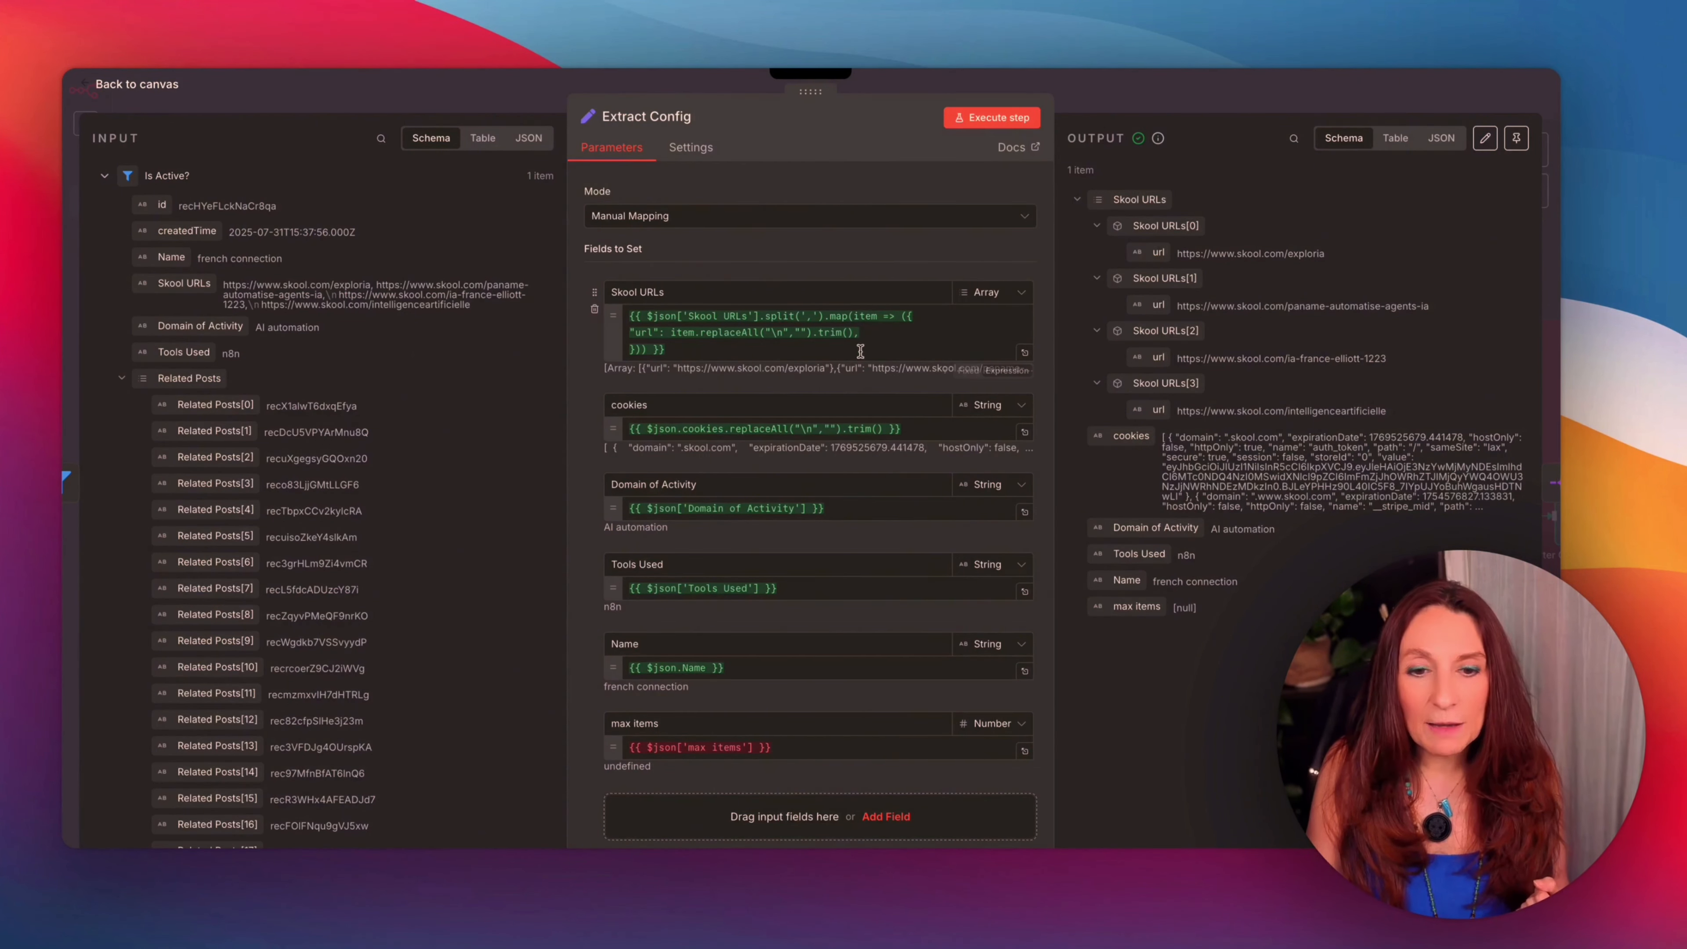
{"action": "left_click", "coordinate": [854, 332]}
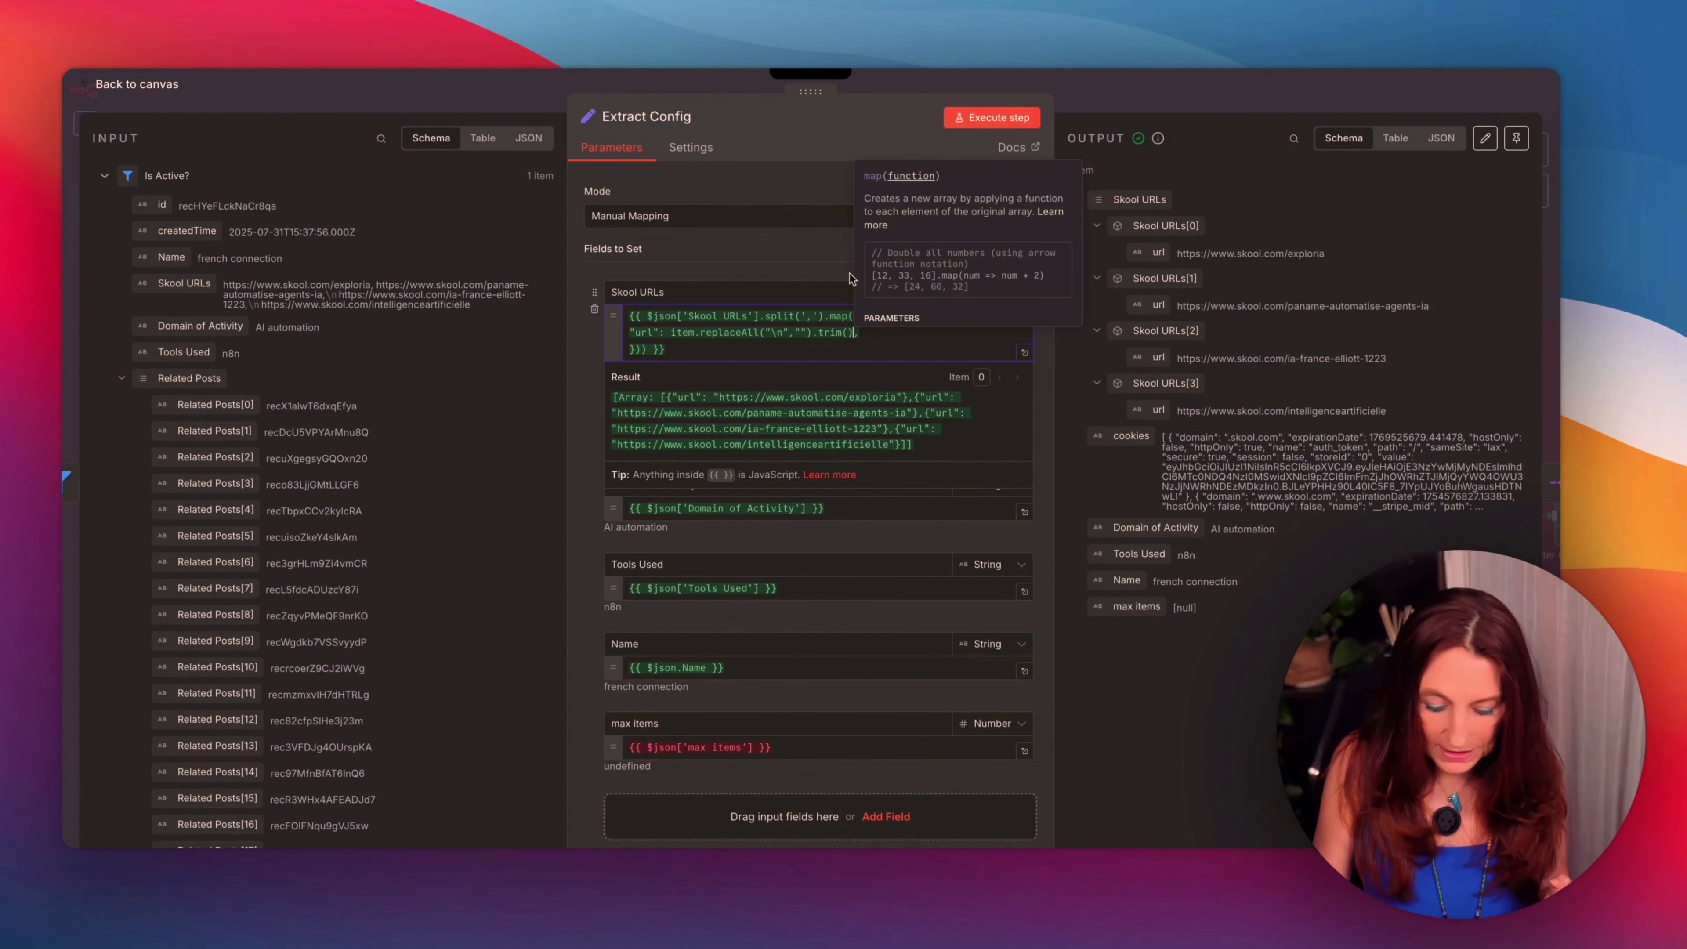
{"action": "type", "text": "."}
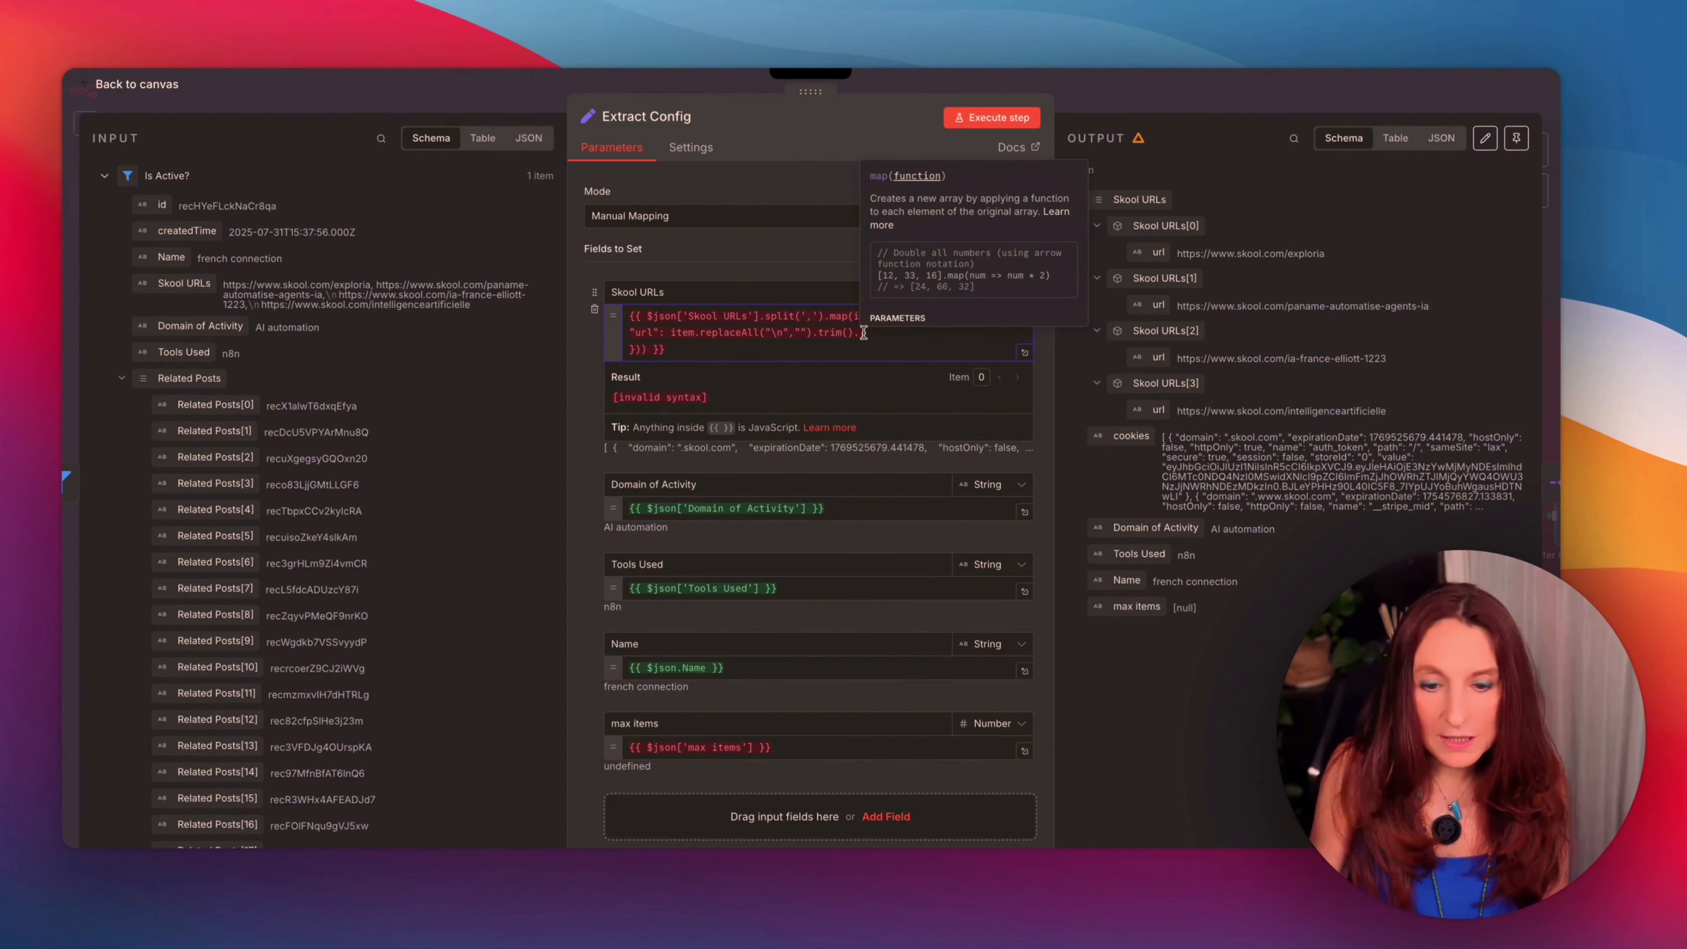
{"action": "key", "text": "BackSpace"}
{"action": "left_click", "coordinate": [877, 345]}
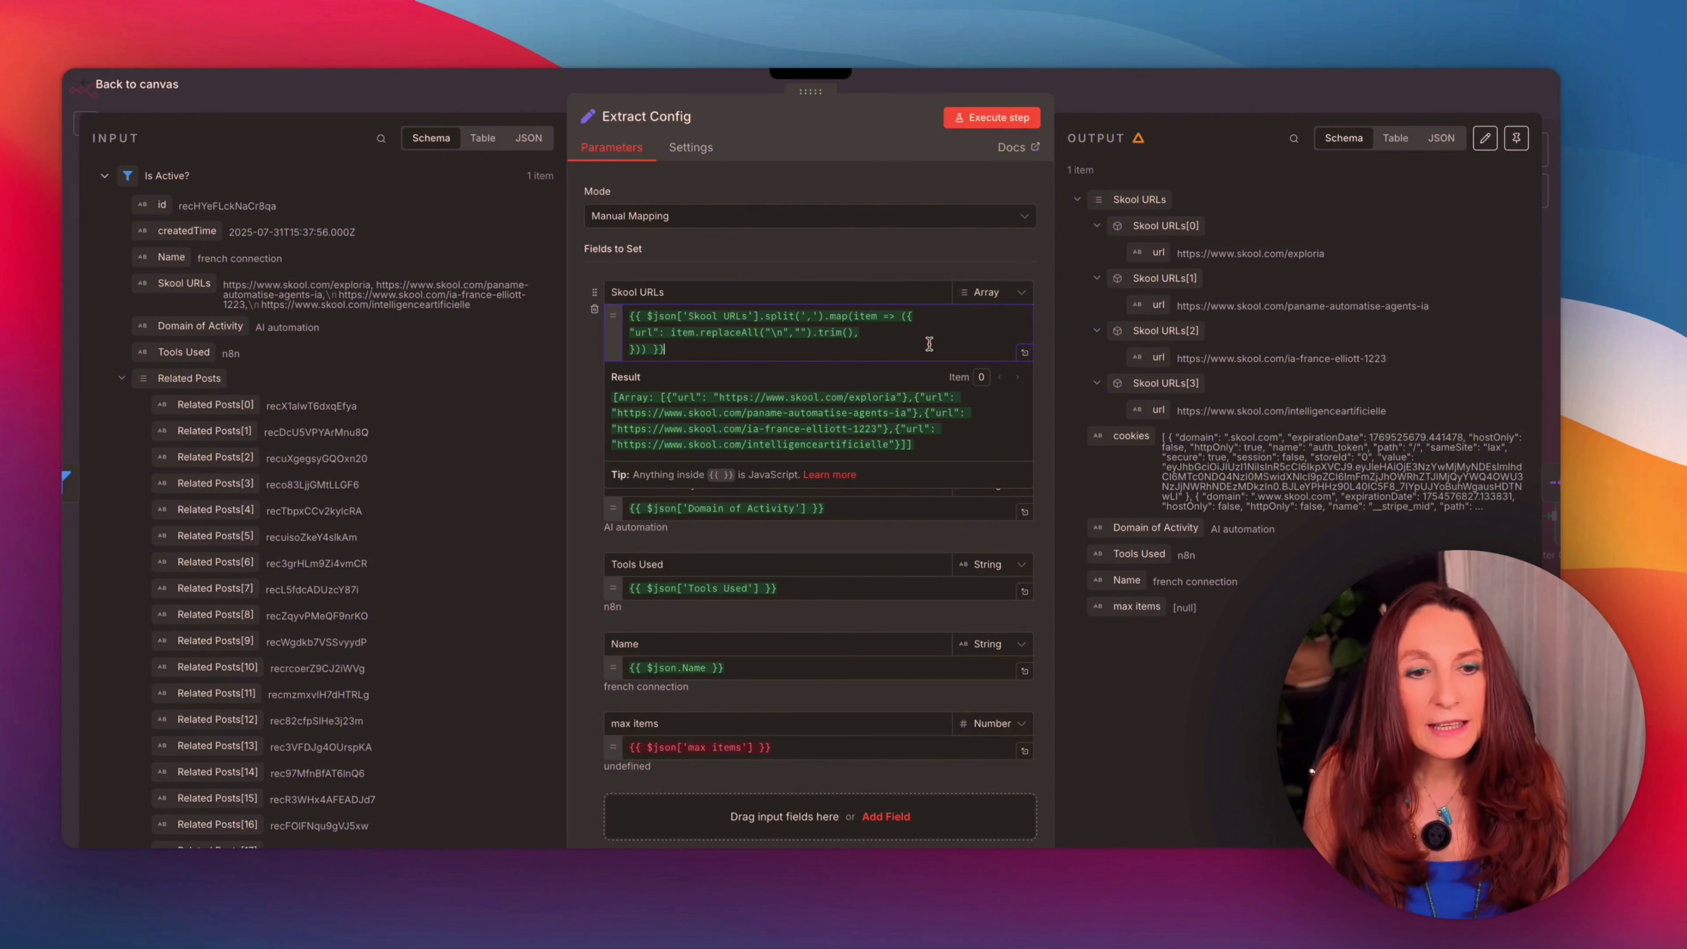
{"action": "type", "text": ","}
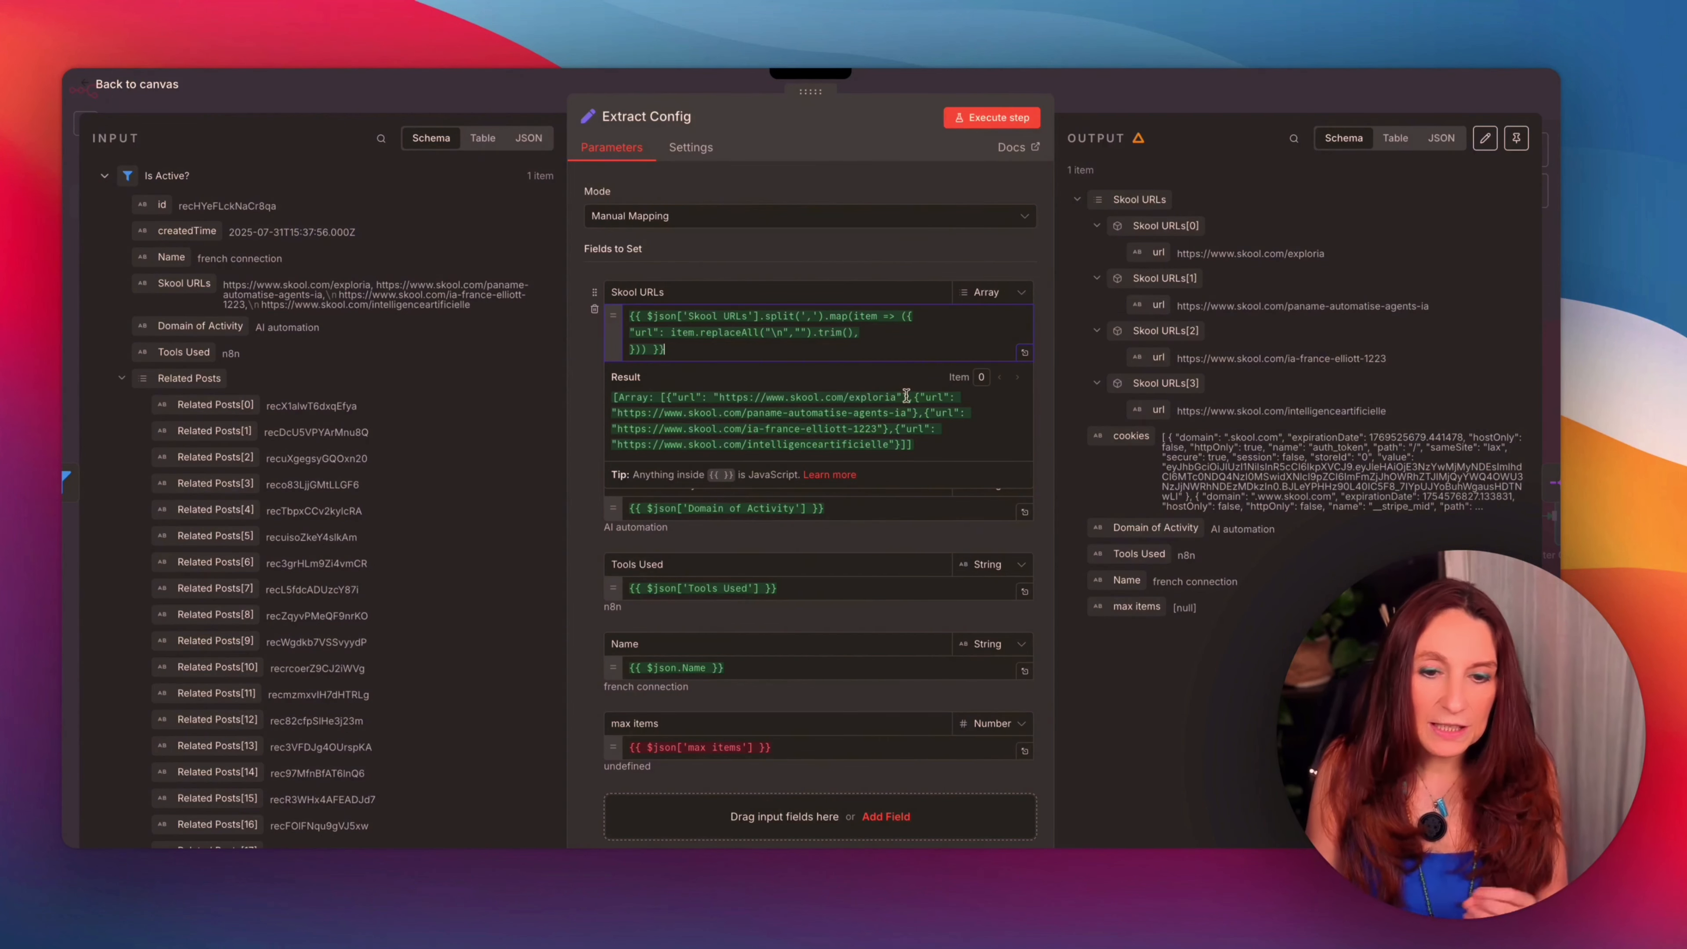
Review the cookies and remaining field mappings of the Extract Config node, and return to the workflow canvas
{"action": "scroll", "coordinate": [798, 410], "scroll_direction": "down", "scroll_amount": 2}
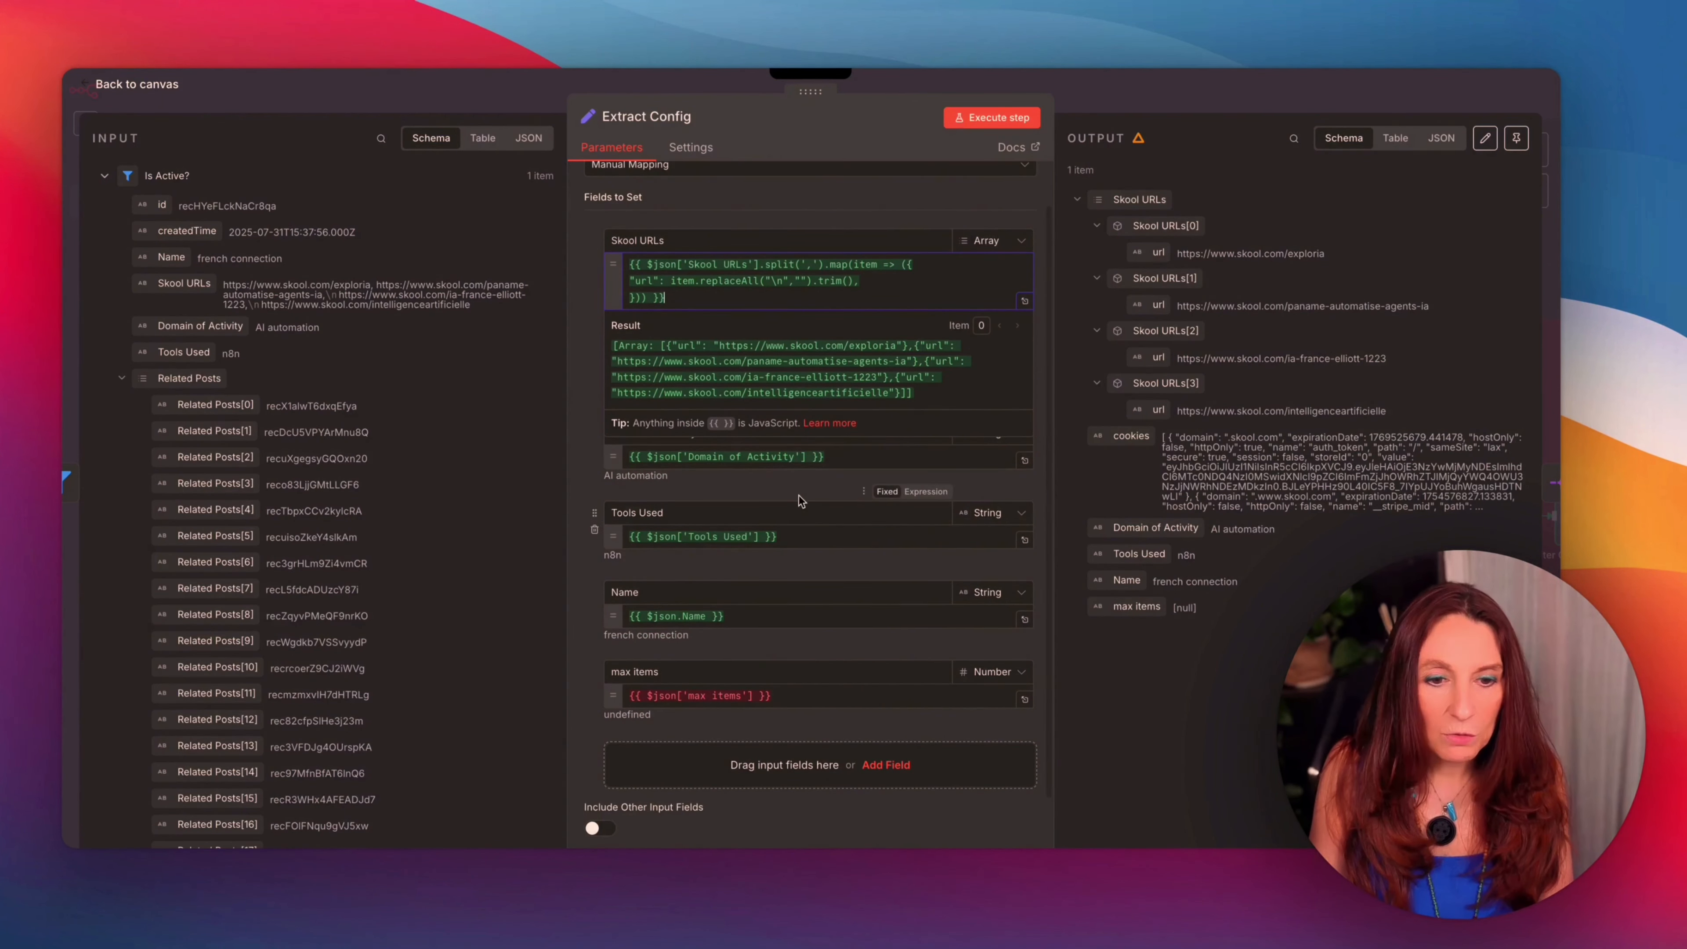
{"action": "left_click", "coordinate": [799, 492]}
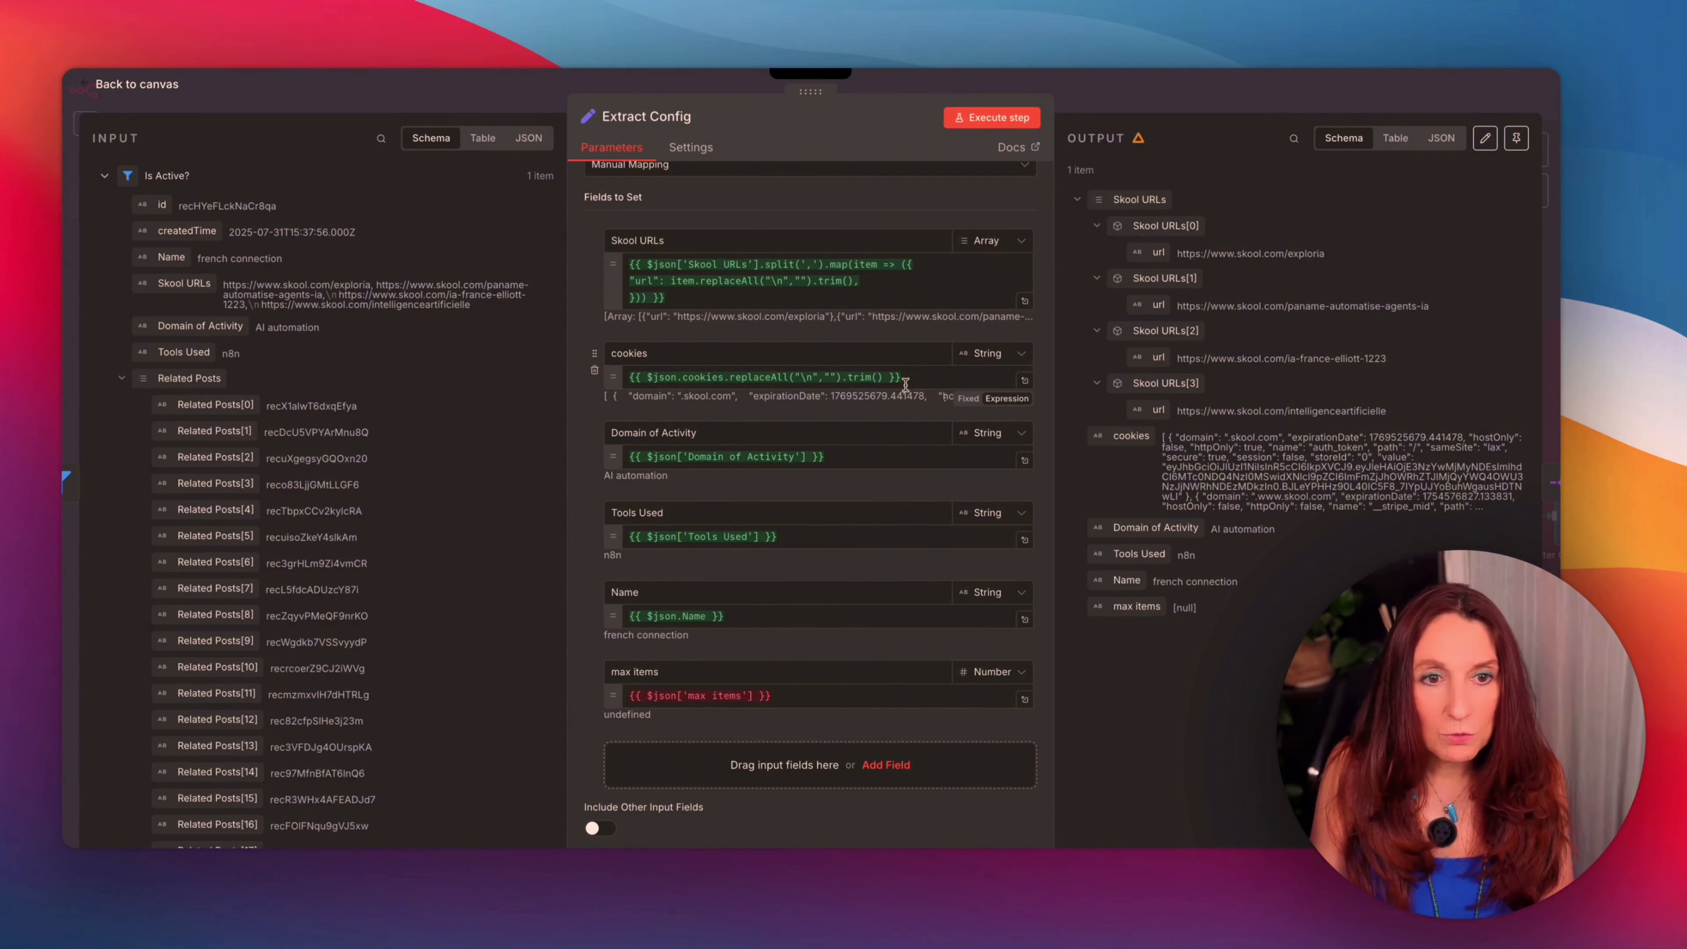
{"action": "scroll", "coordinate": [906, 384], "scroll_direction": "down", "scroll_amount": 3}
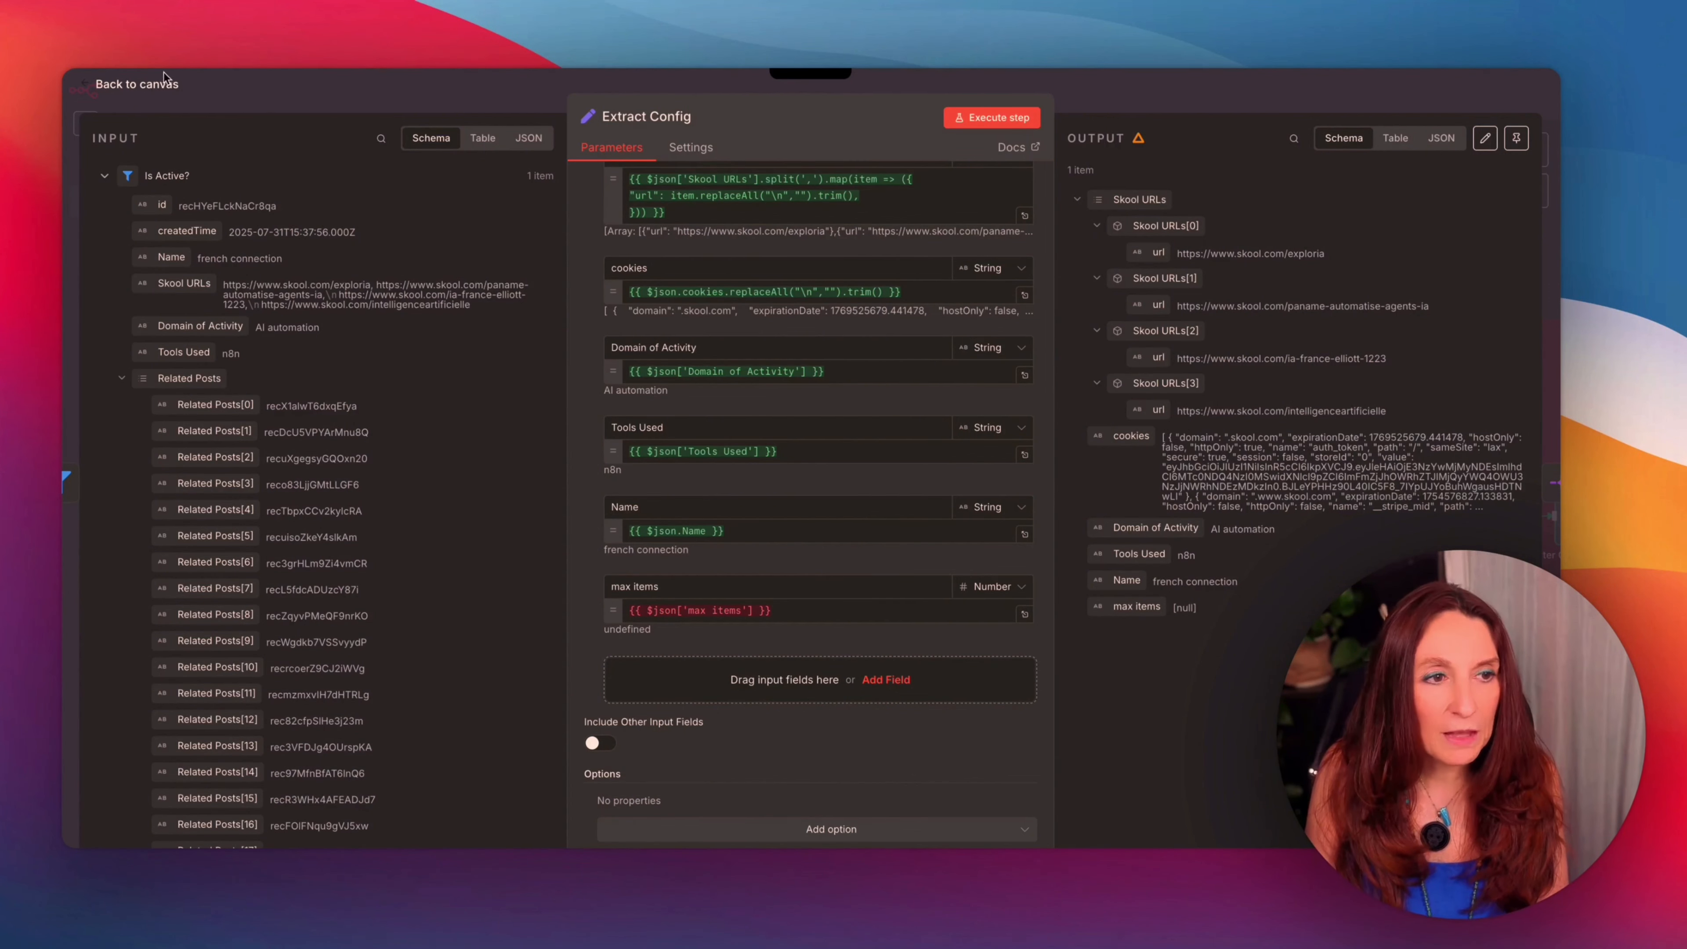
{"action": "left_click", "coordinate": [160, 91]}
{"action": "scroll", "coordinate": [658, 670], "scroll_direction": "right", "scroll_amount": 5}
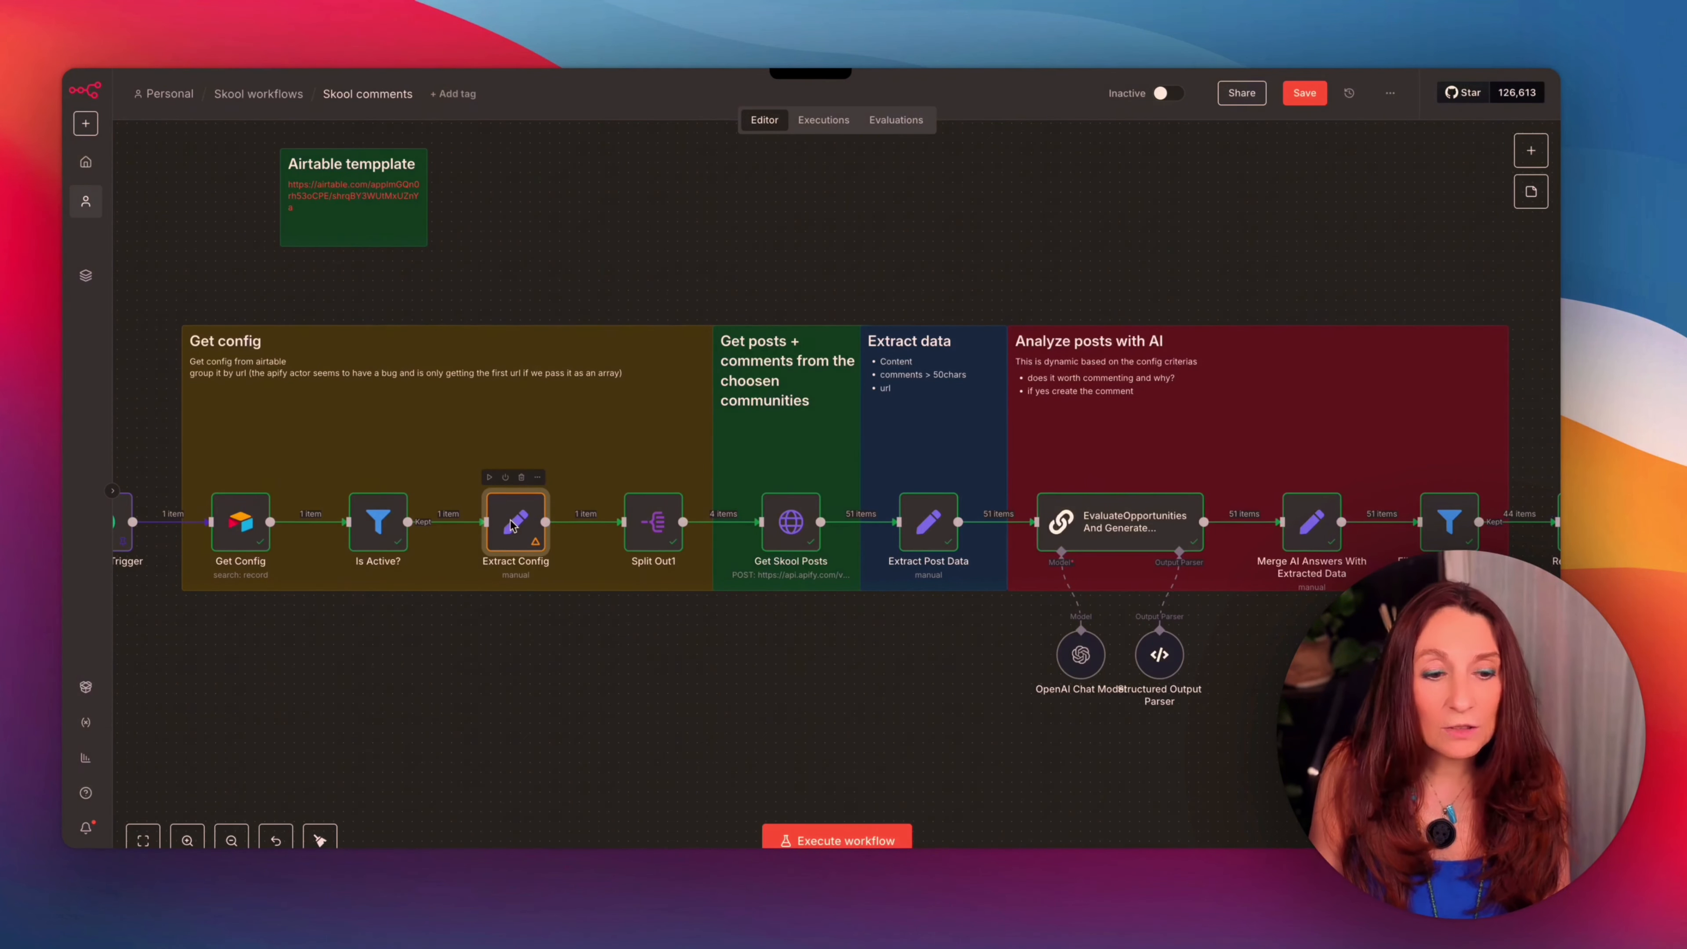
Inspect the Extract Config node's field mappings and the Split Out1 node's Skool URLs split settings, and return to the canvas
{"action": "double_click", "coordinate": [512, 525]}
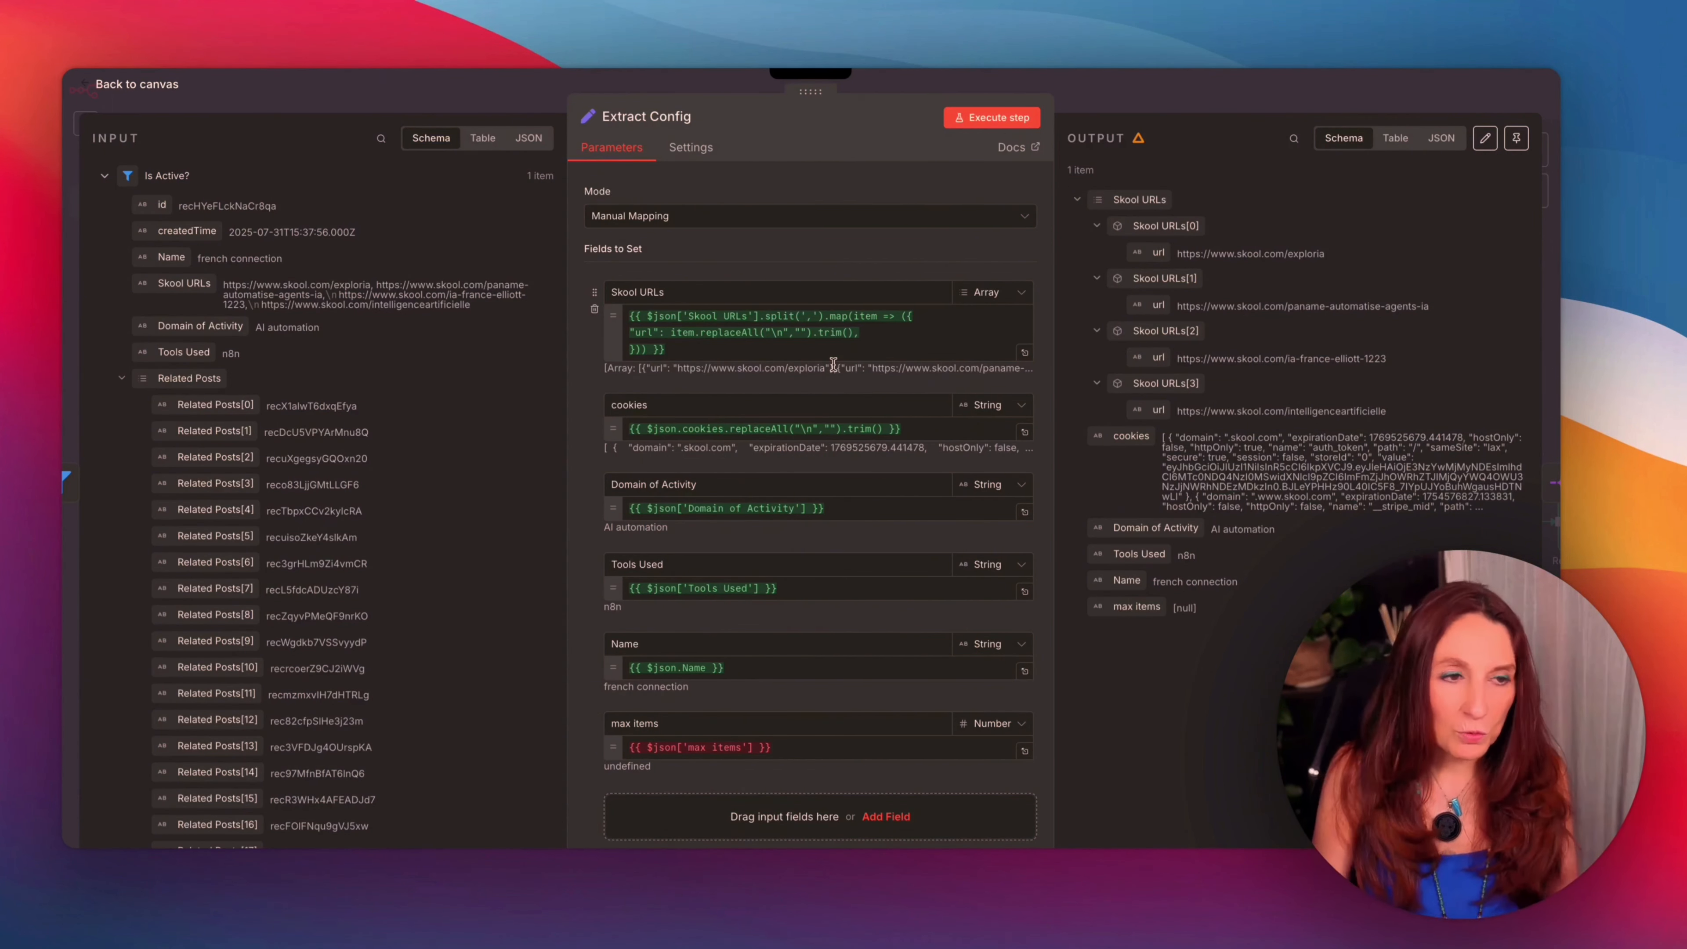
{"action": "left_click", "coordinate": [111, 87]}
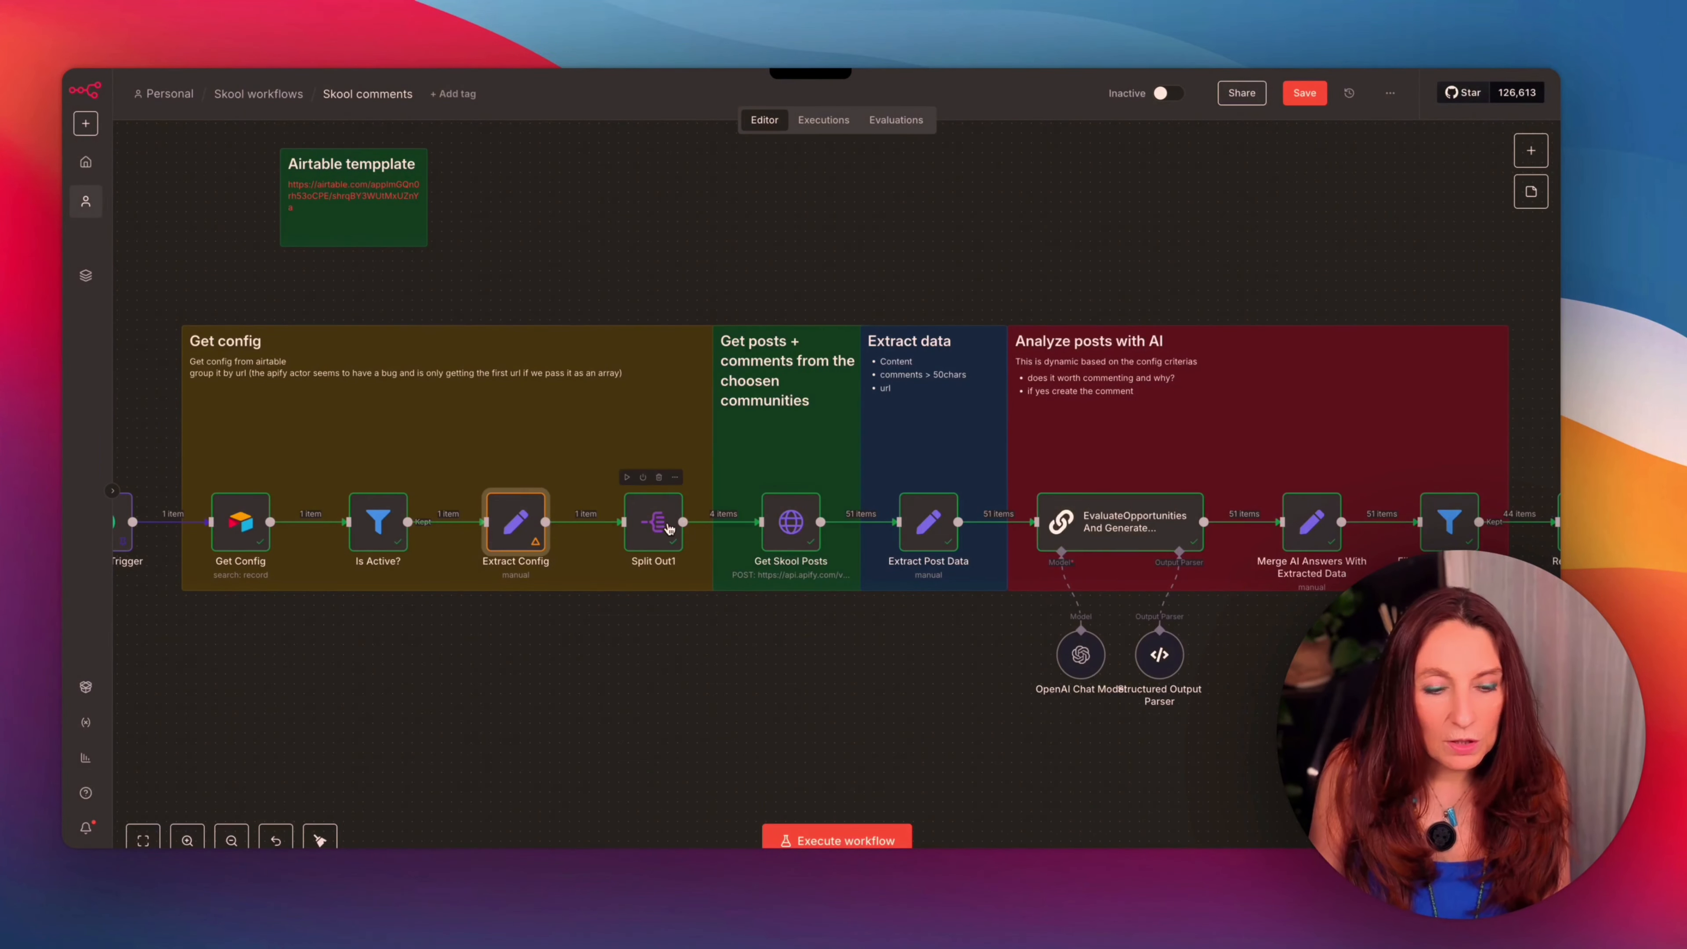
{"action": "double_click", "coordinate": [653, 522]}
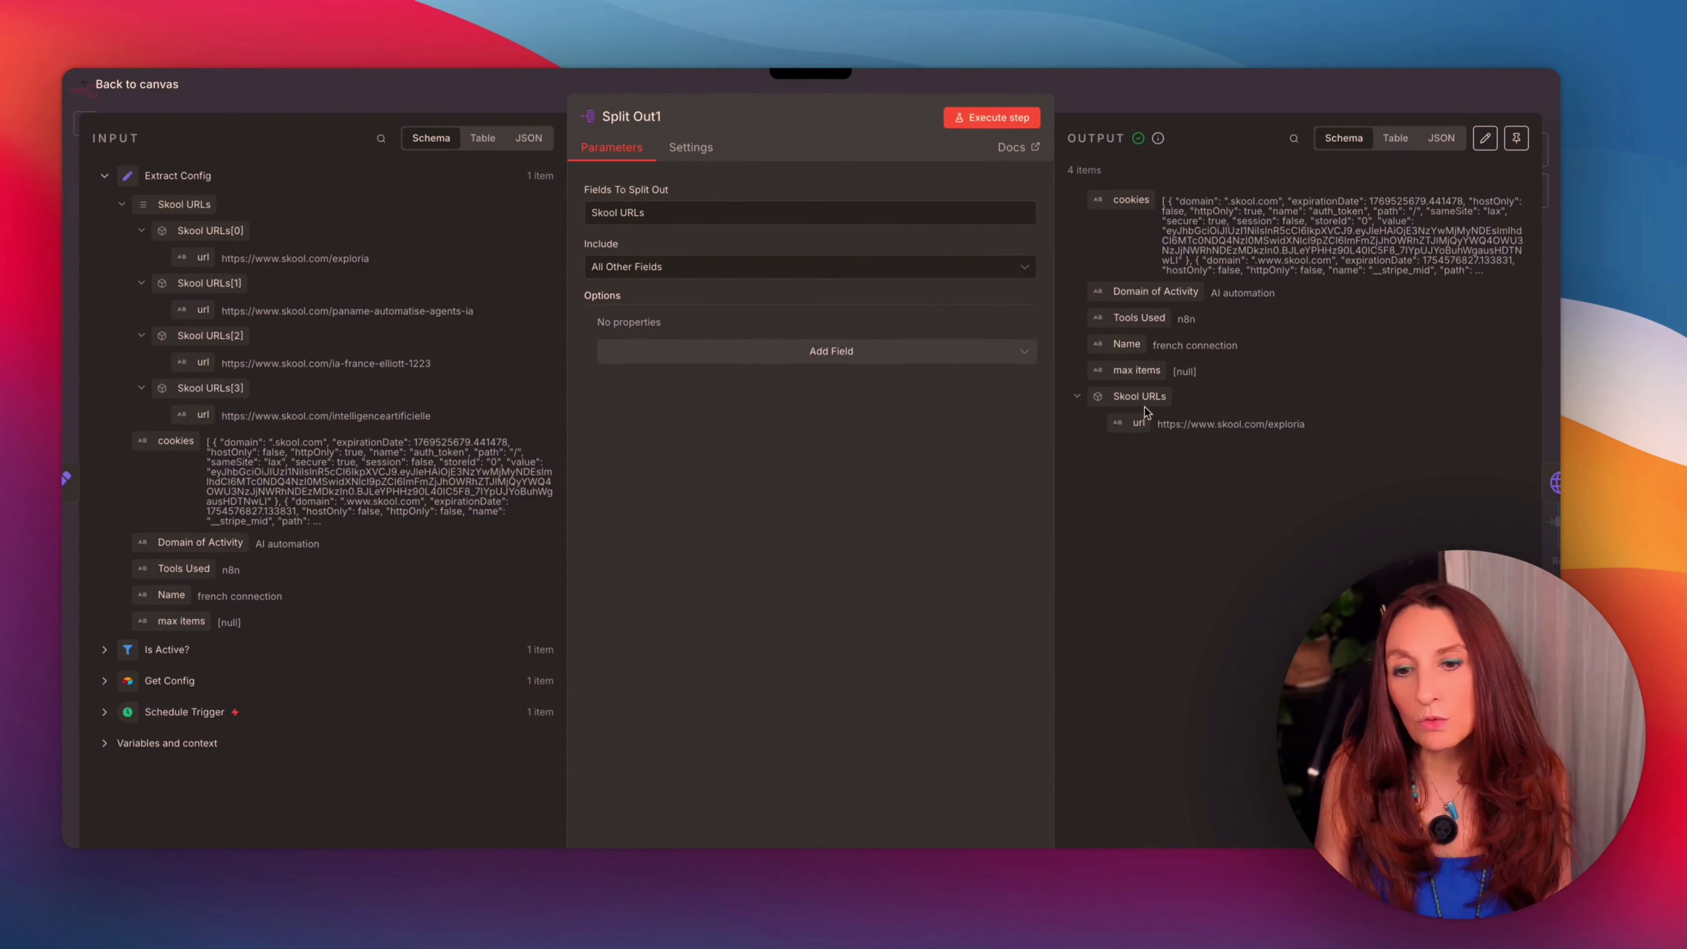
{"action": "key", "text": "Escape"}
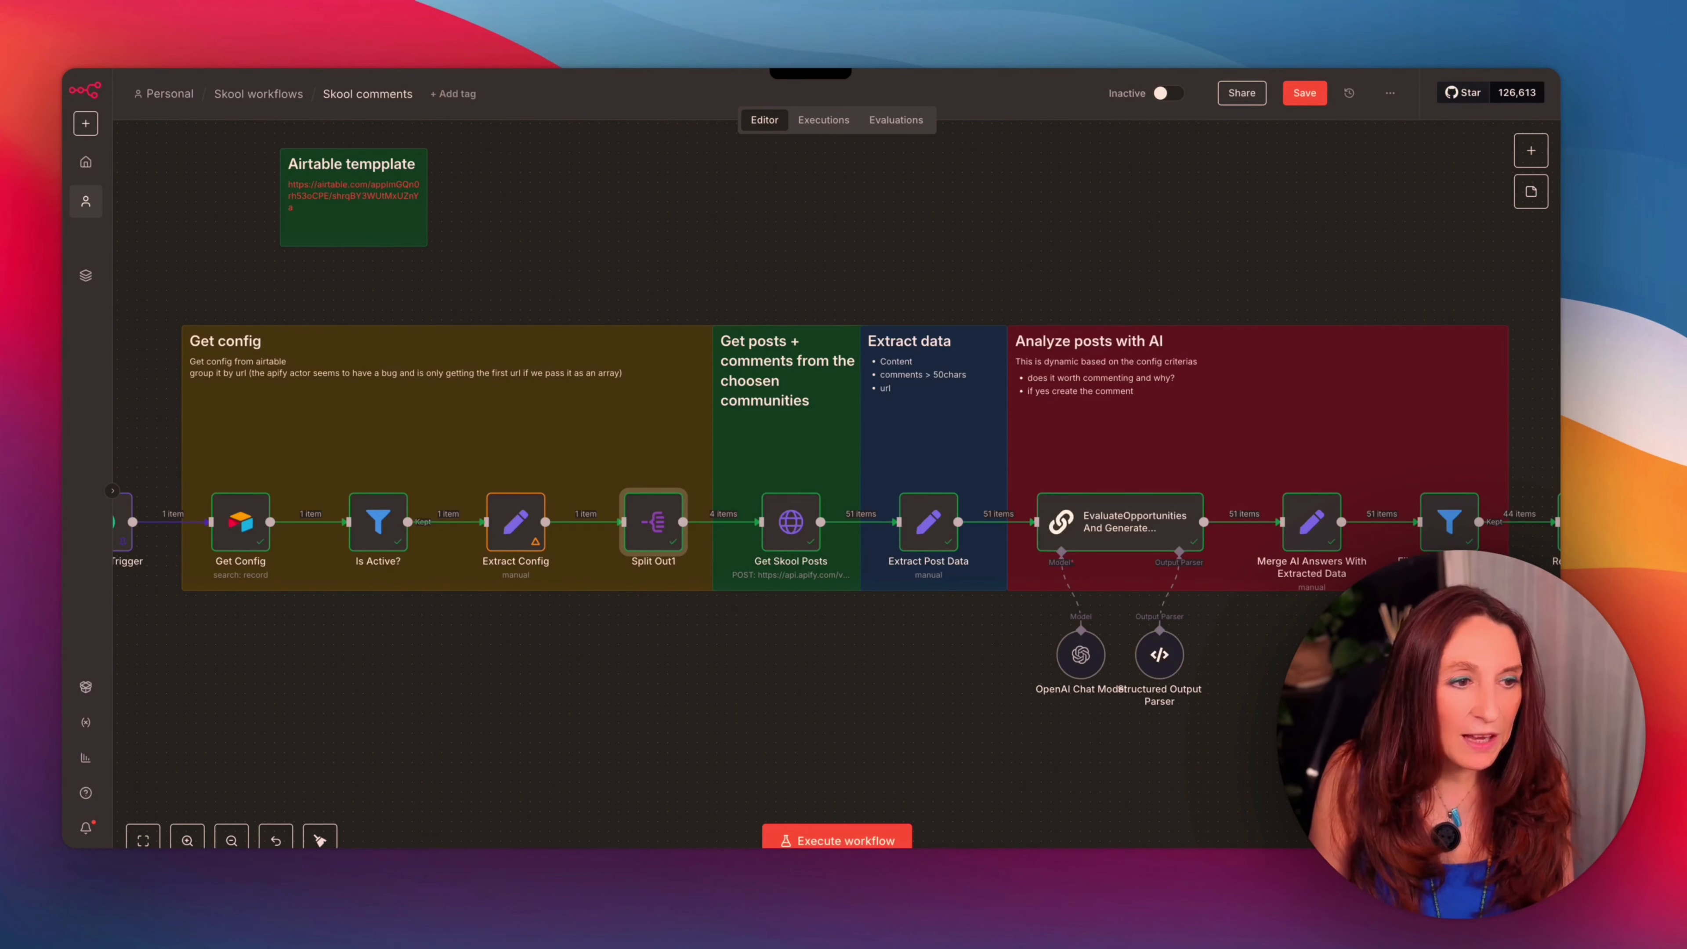
Switch to the Apify Store, search for skool, and open the Skool Community Posts and Classroom Courses Scraper page to review its overview
{"action": "key", "text": "p"}
{"action": "key", "text": "Return"}
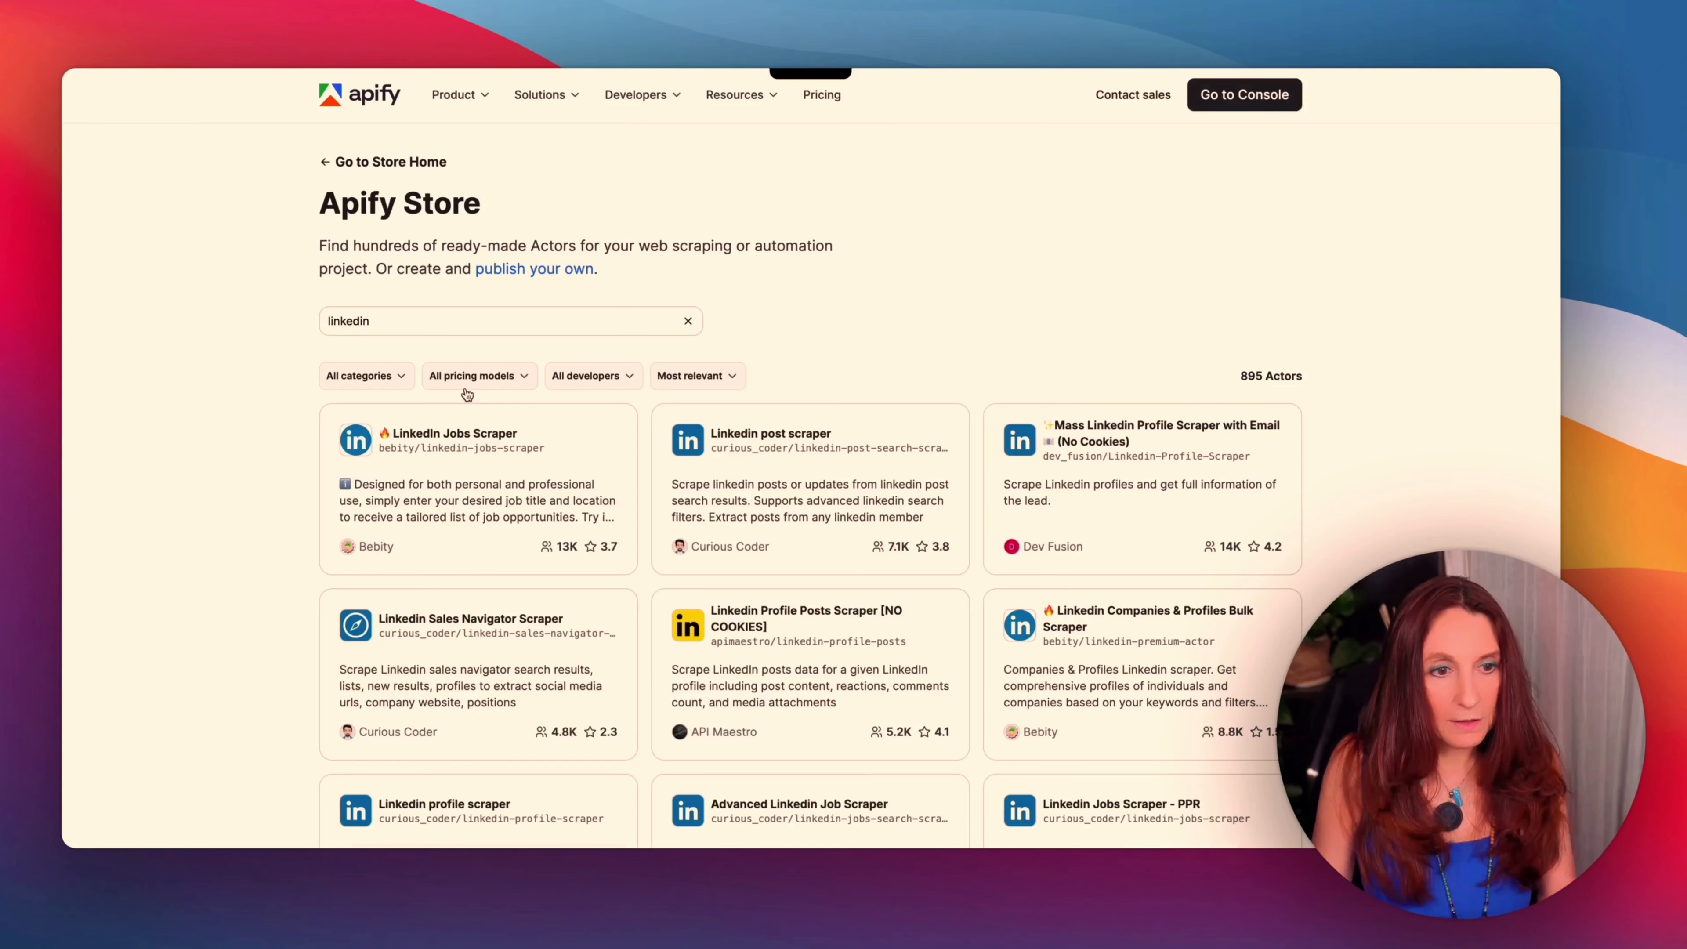
{"action": "left_click", "coordinate": [418, 321]}
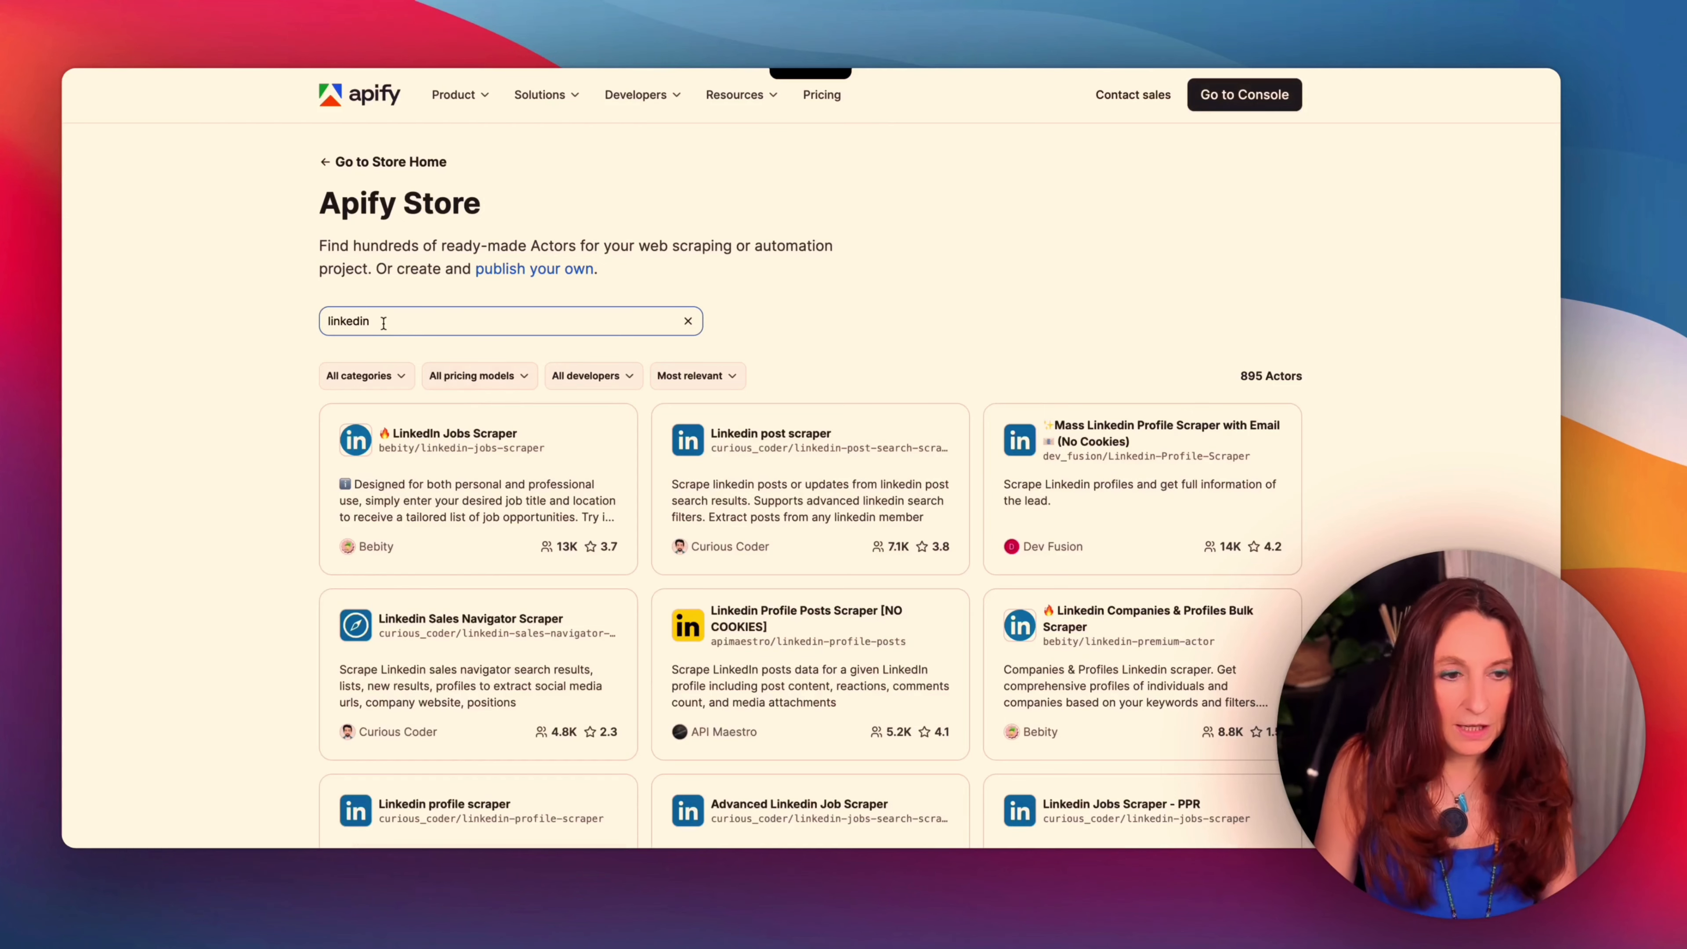
{"action": "left_click_drag", "start_coordinate": [377, 320], "coordinate": [289, 312]}
{"action": "type", "text": "oolks"}
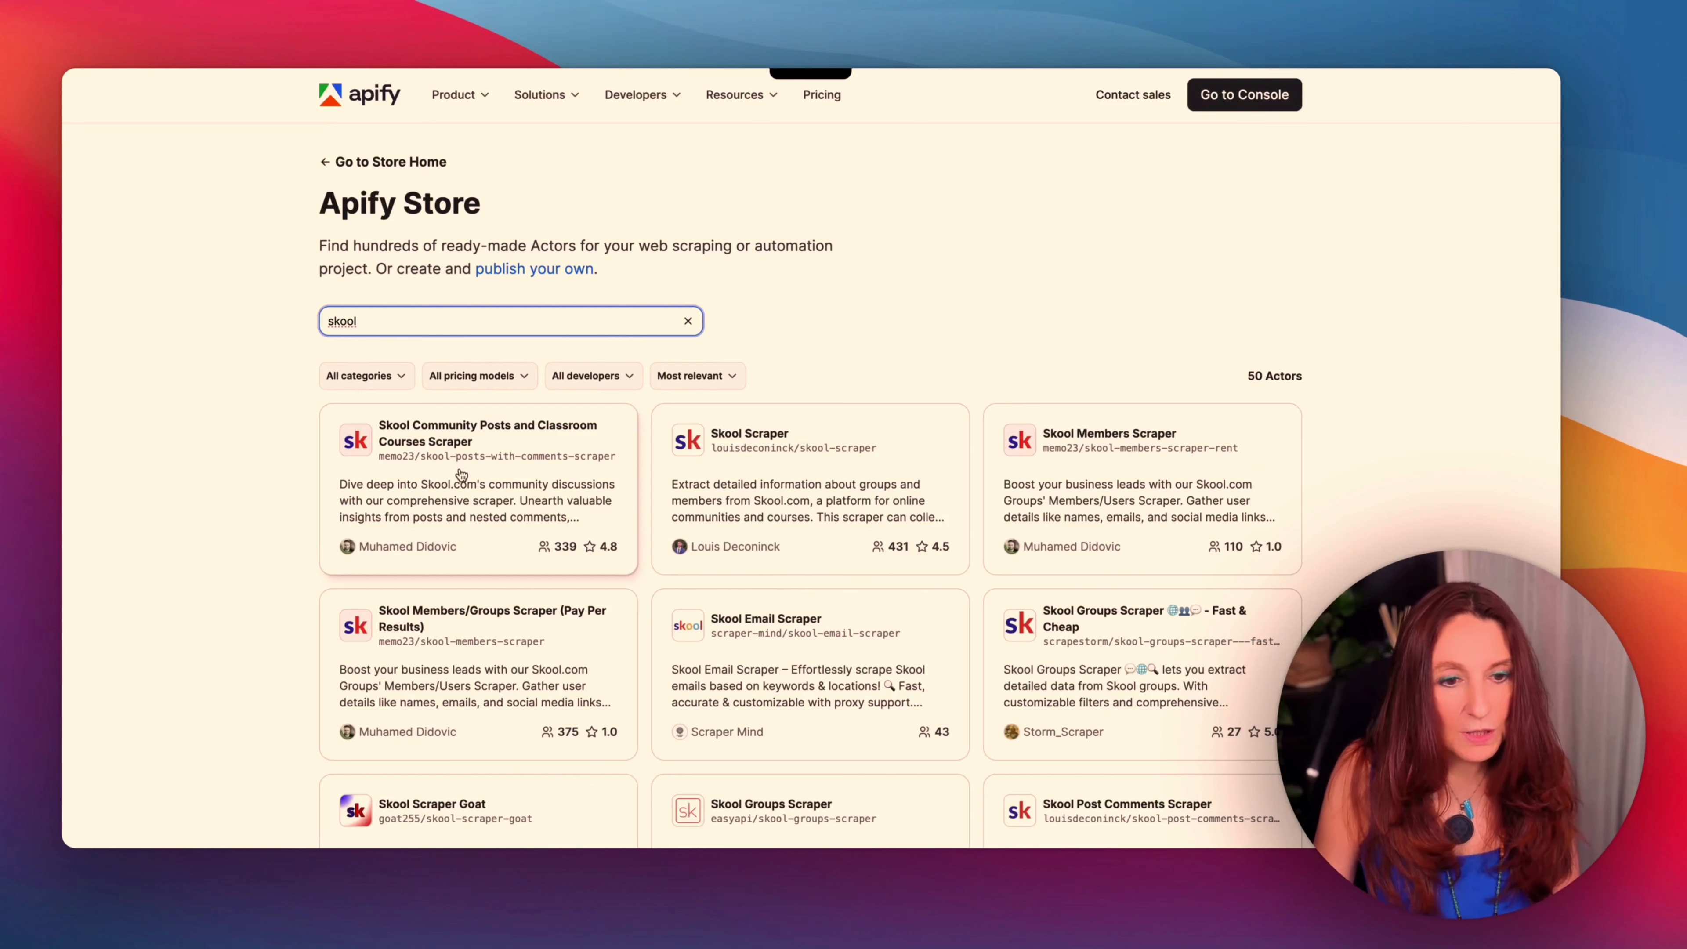
{"action": "left_click", "coordinate": [462, 491]}
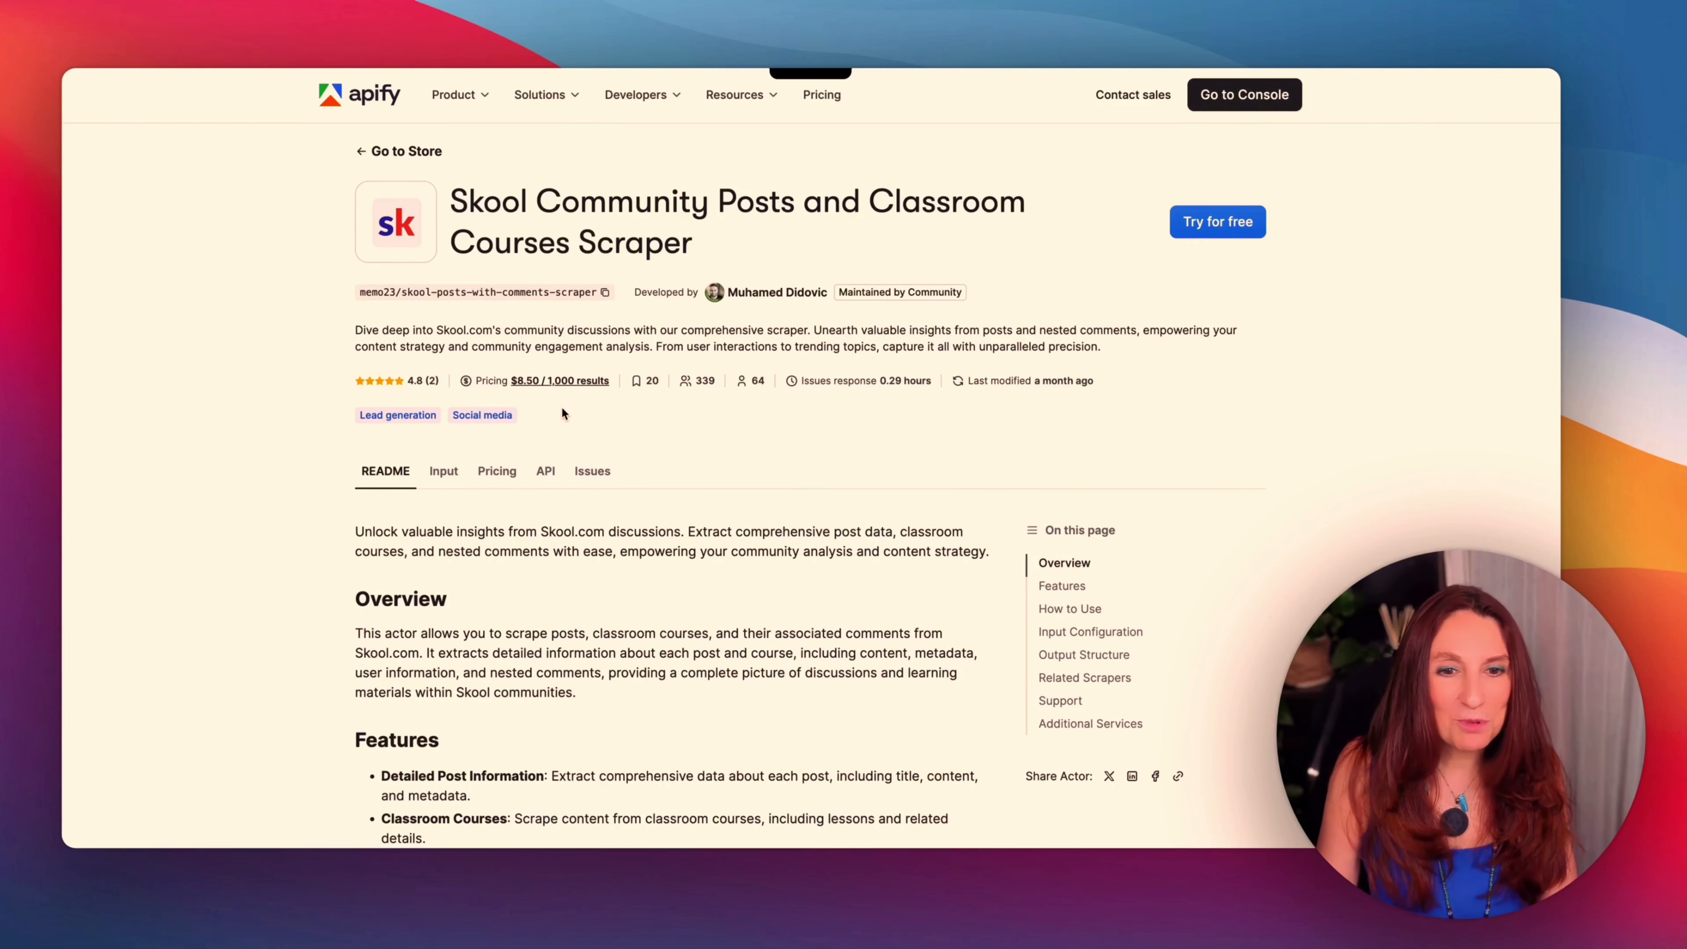
{"action": "scroll", "coordinate": [636, 425], "scroll_direction": "down", "scroll_amount": 2}
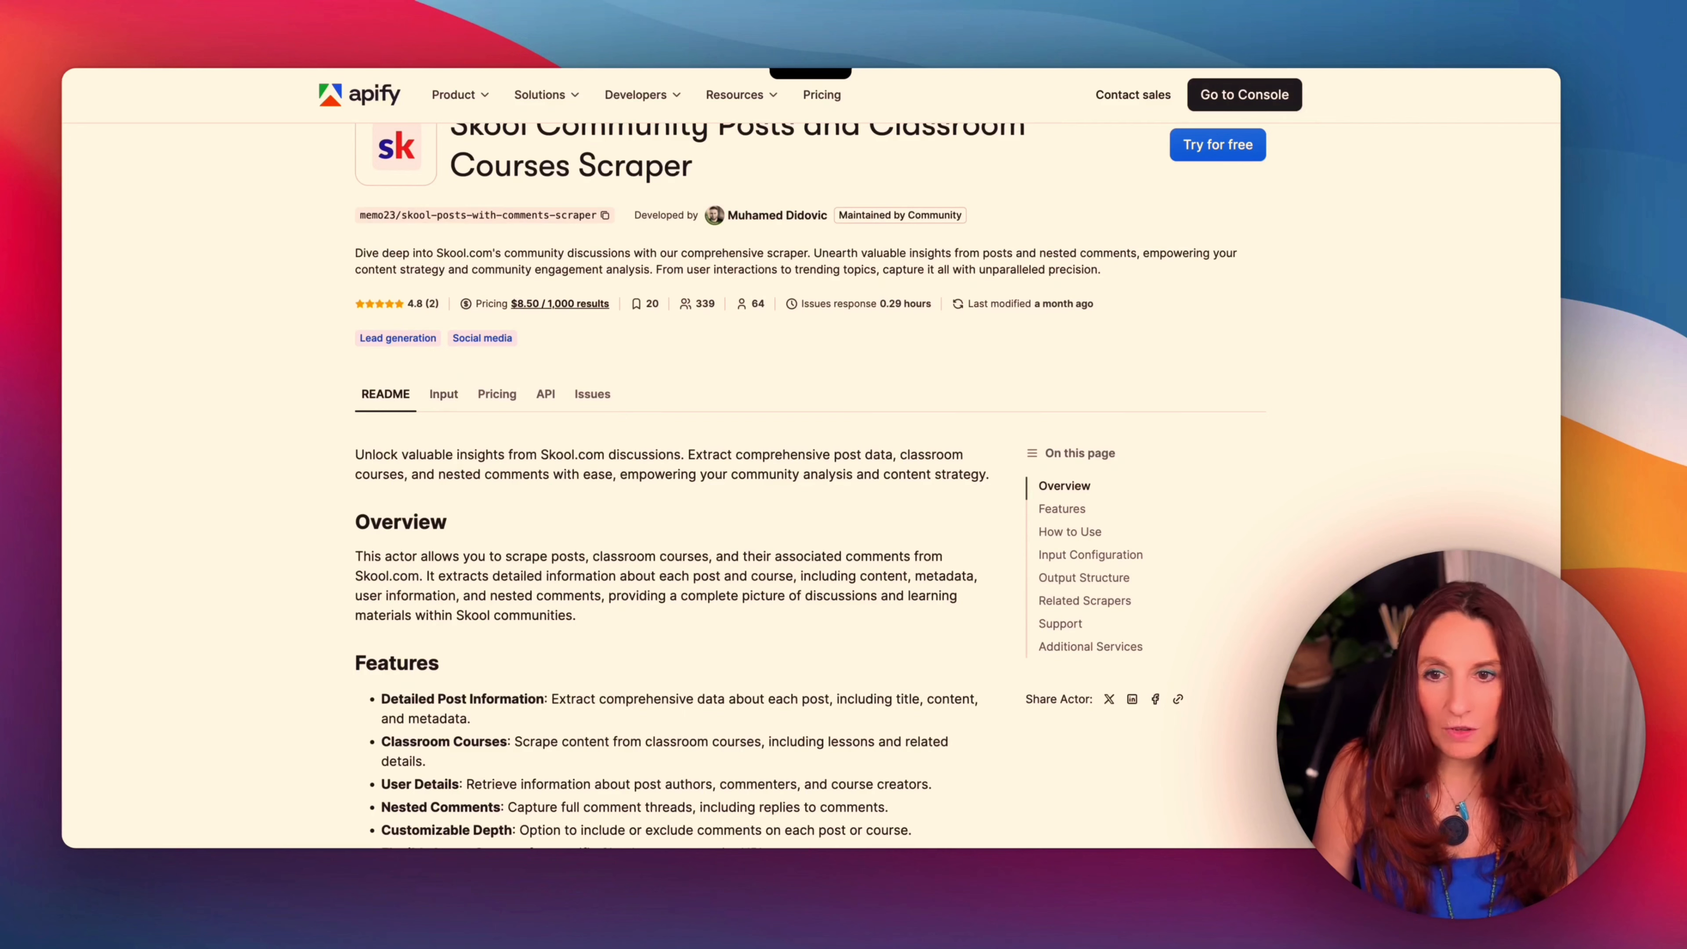
Go to the Apify Console and open the Skool Community Posts and Classroom Courses Scraper from the Actors list
{"action": "left_click", "coordinate": [1239, 96]}
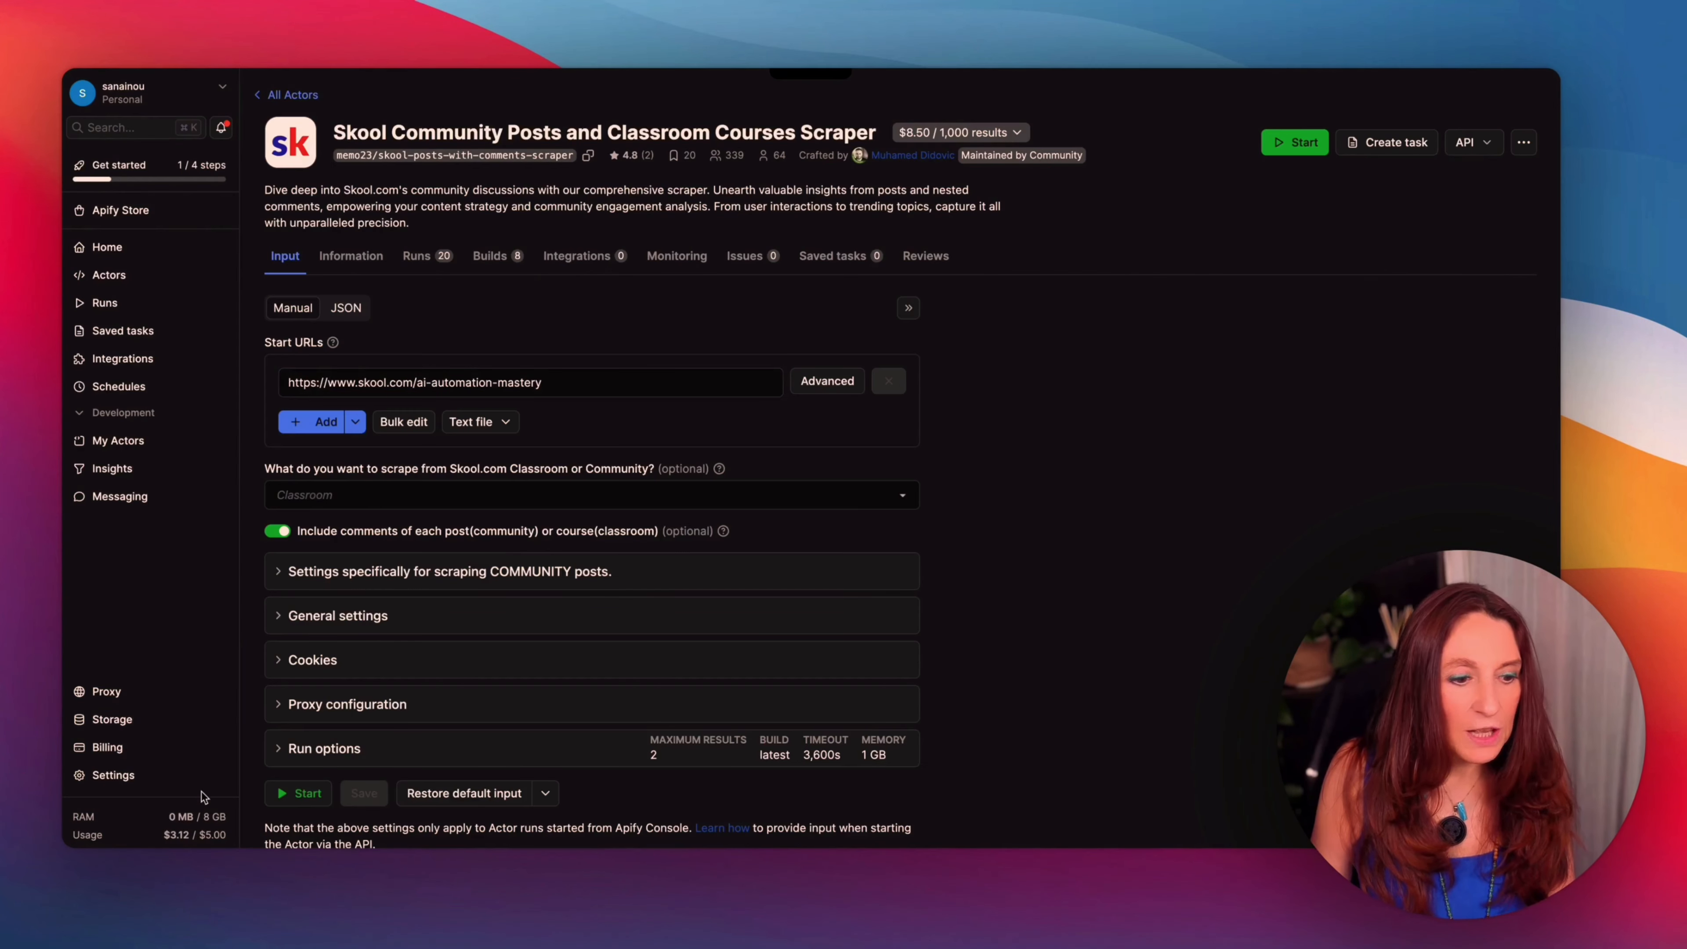
{"action": "mouse_move", "coordinate": [199, 837]}
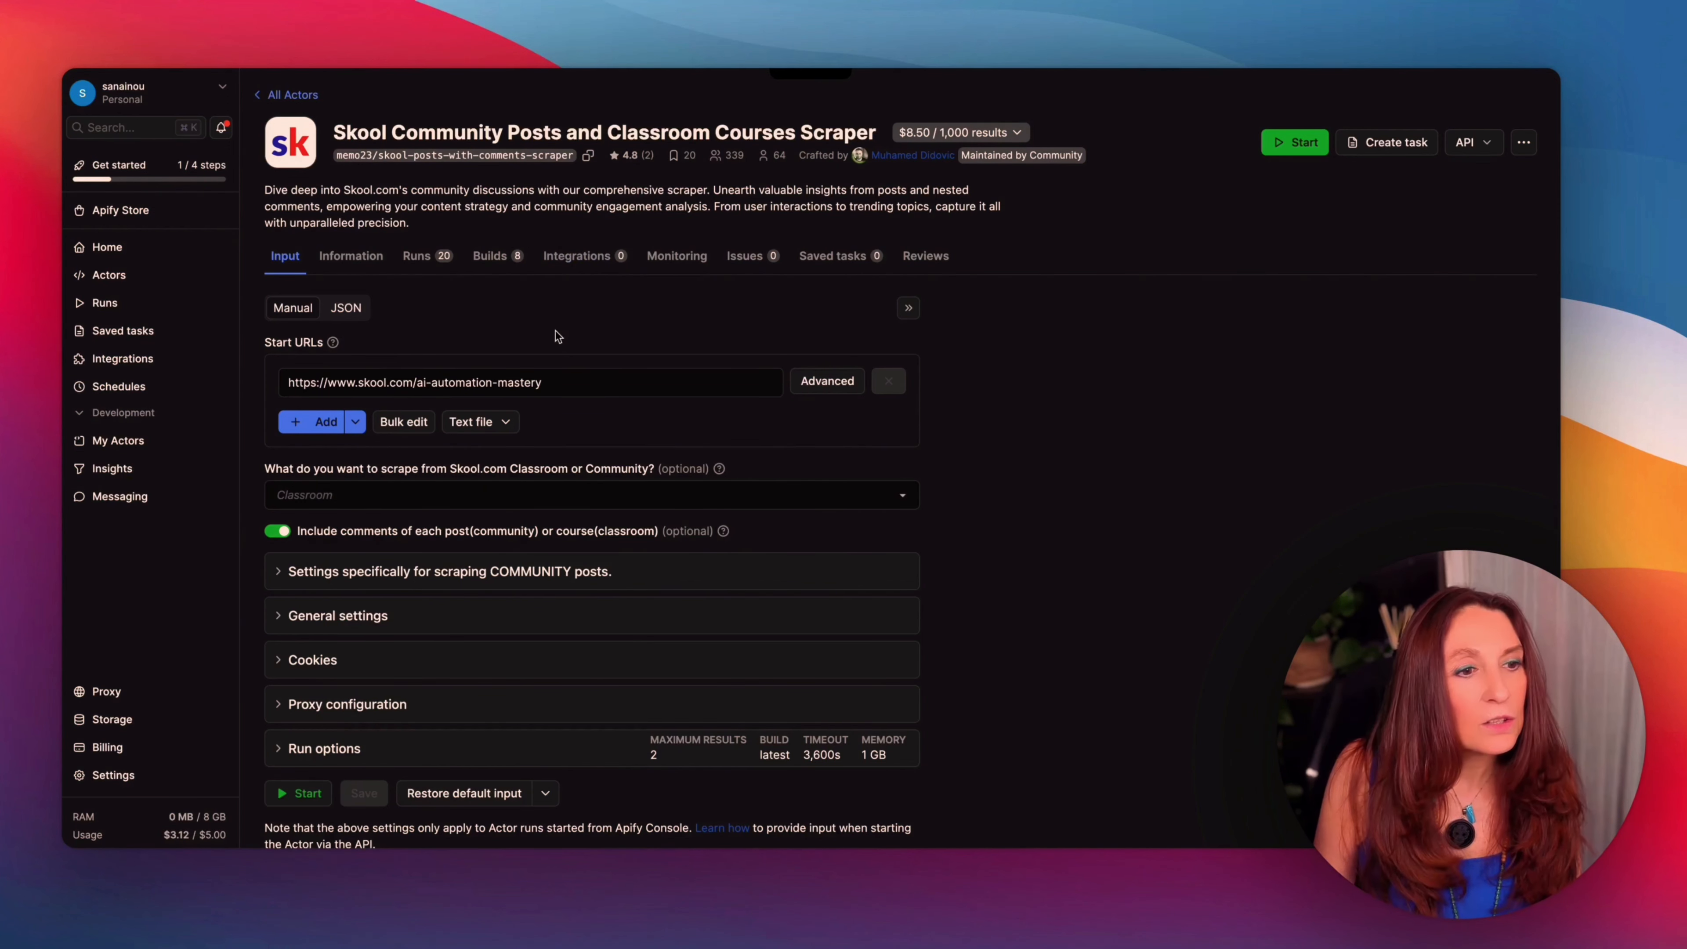
{"action": "left_click", "coordinate": [116, 276]}
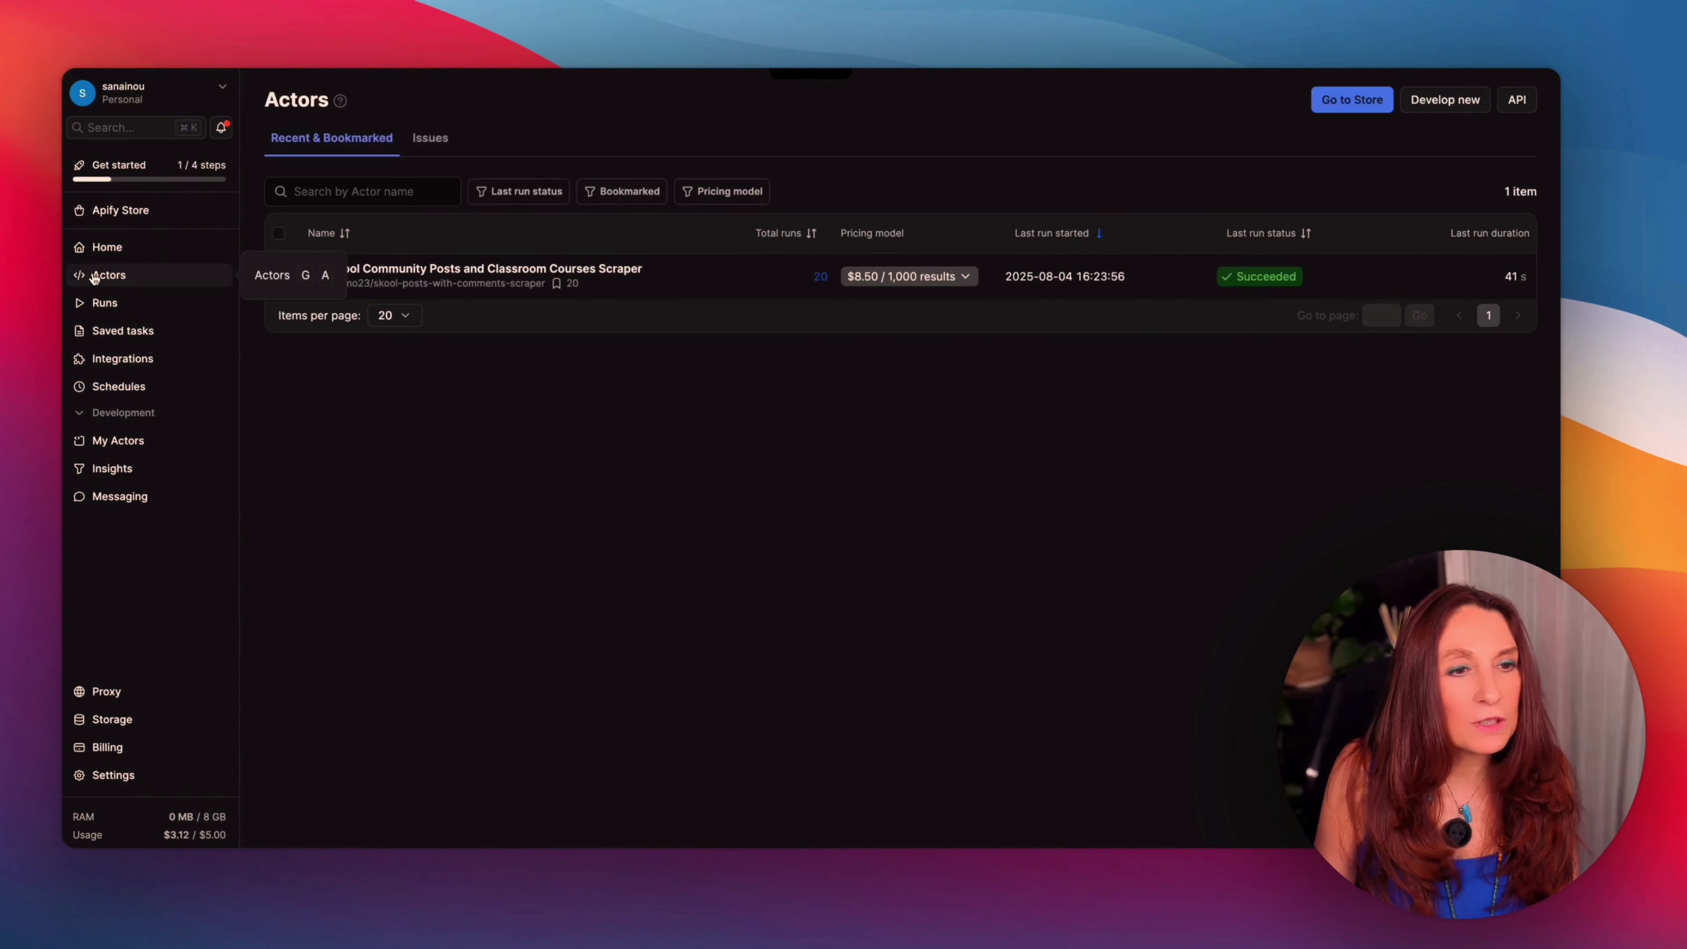
{"action": "left_click", "coordinate": [497, 276]}
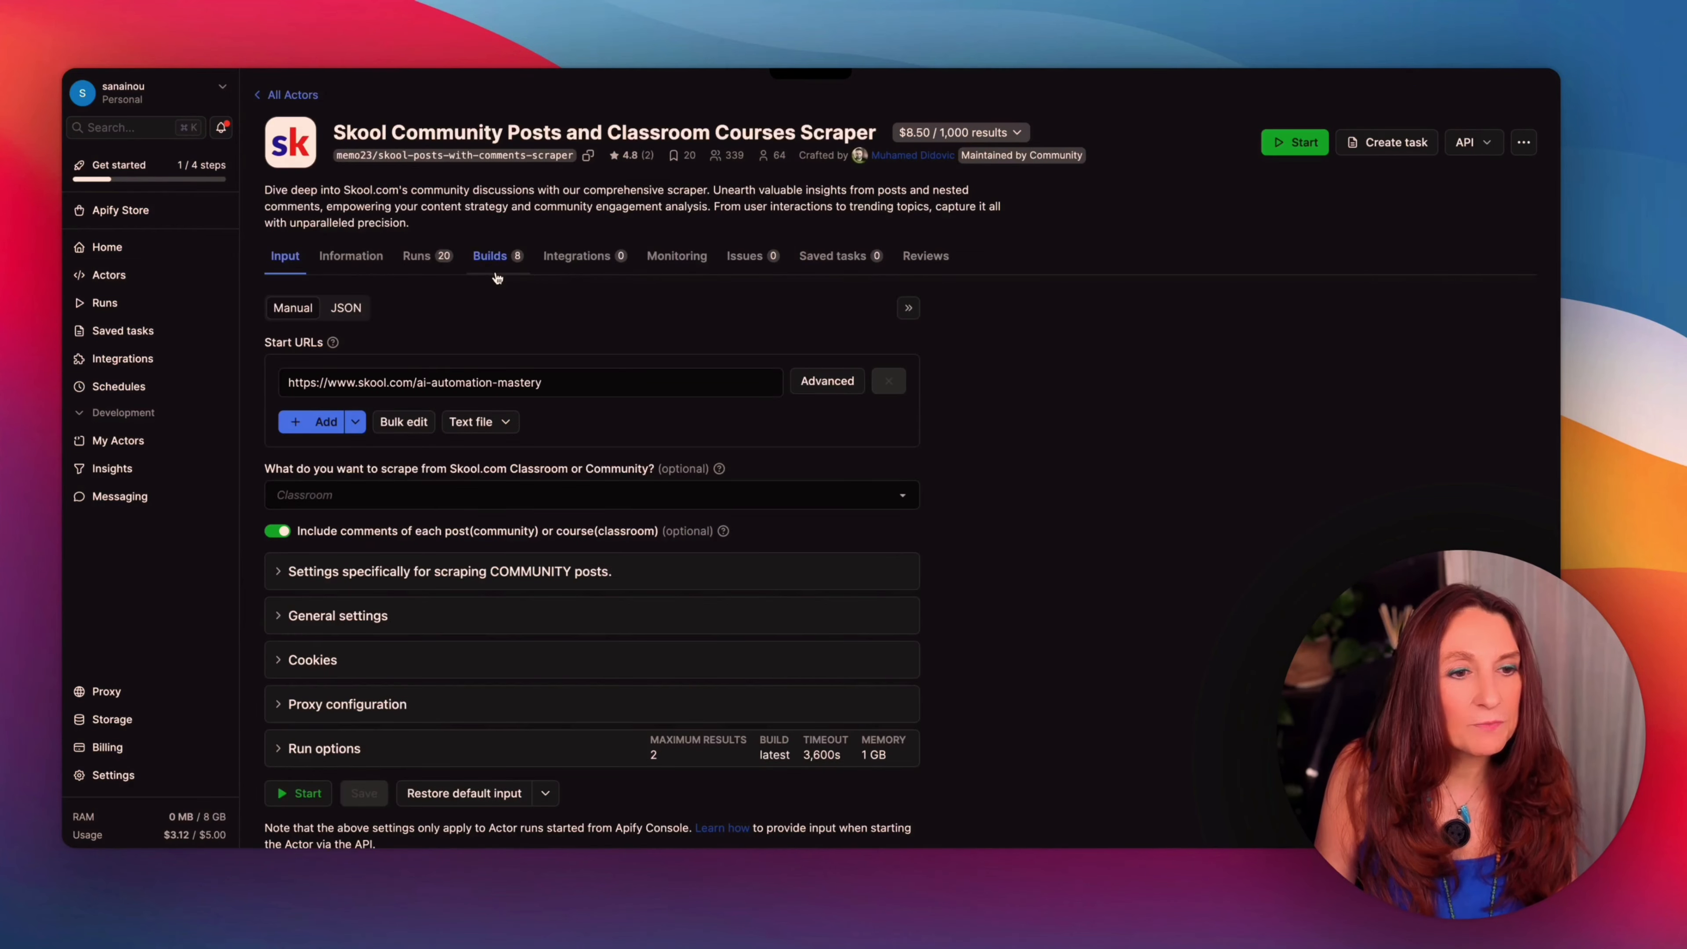
Review the scraper's input in JSON format down to startUrls, and return to the manual input form
{"action": "left_click", "coordinate": [354, 317]}
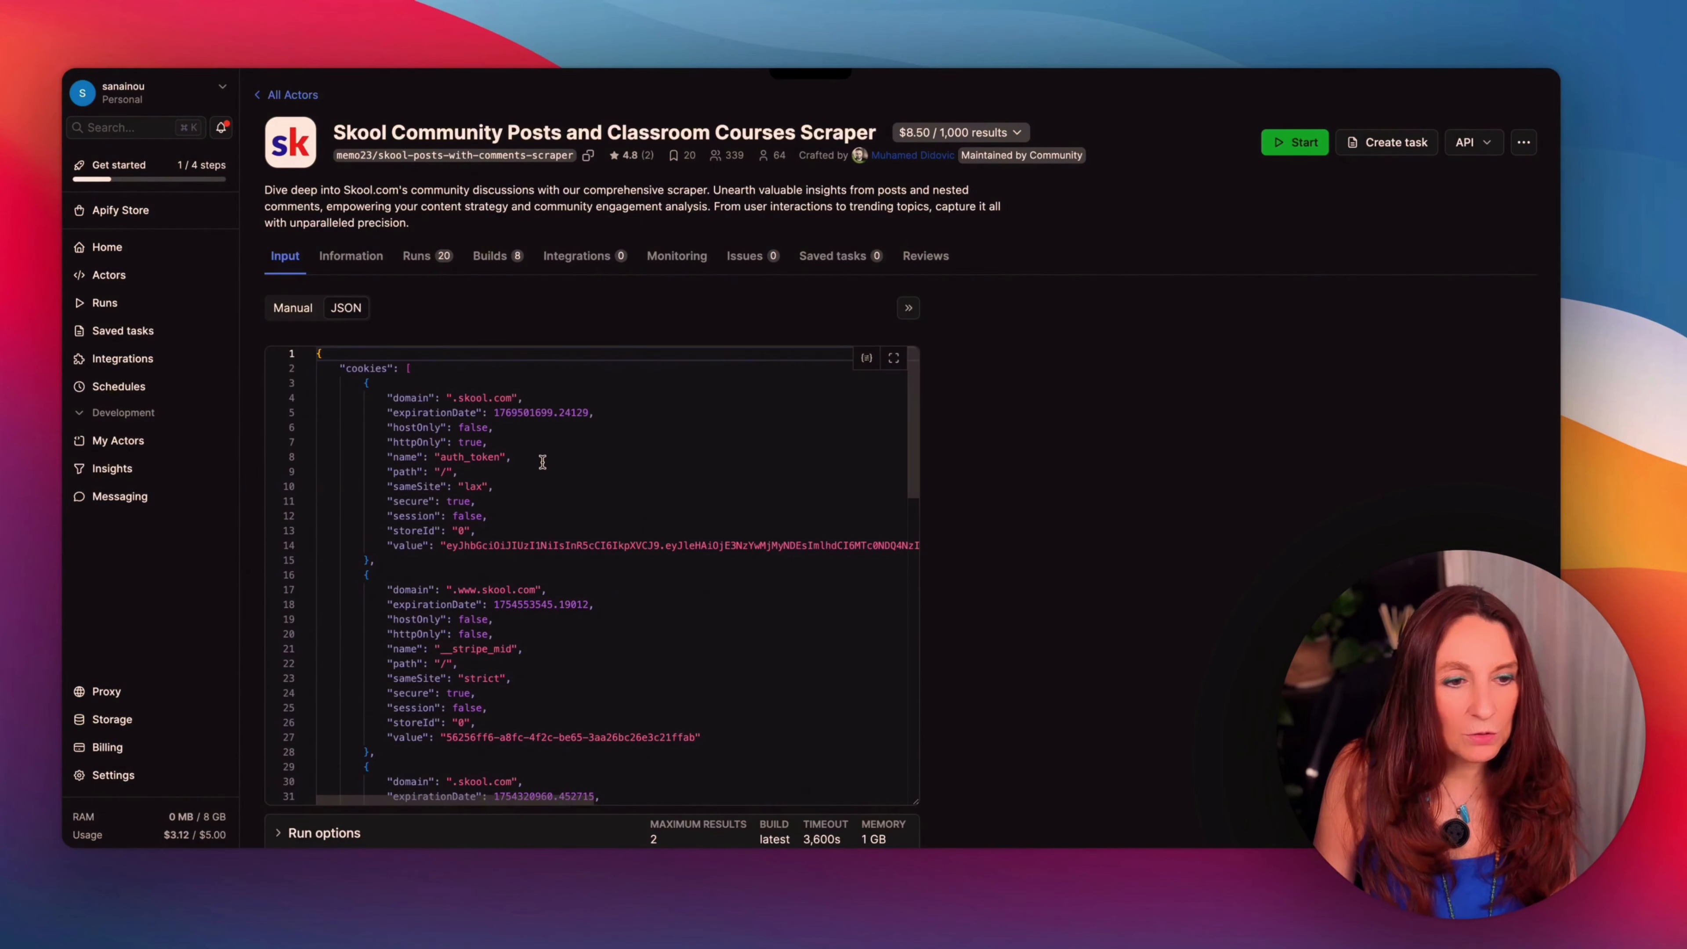
{"action": "scroll", "coordinate": [598, 531], "scroll_direction": "down", "scroll_amount": 15}
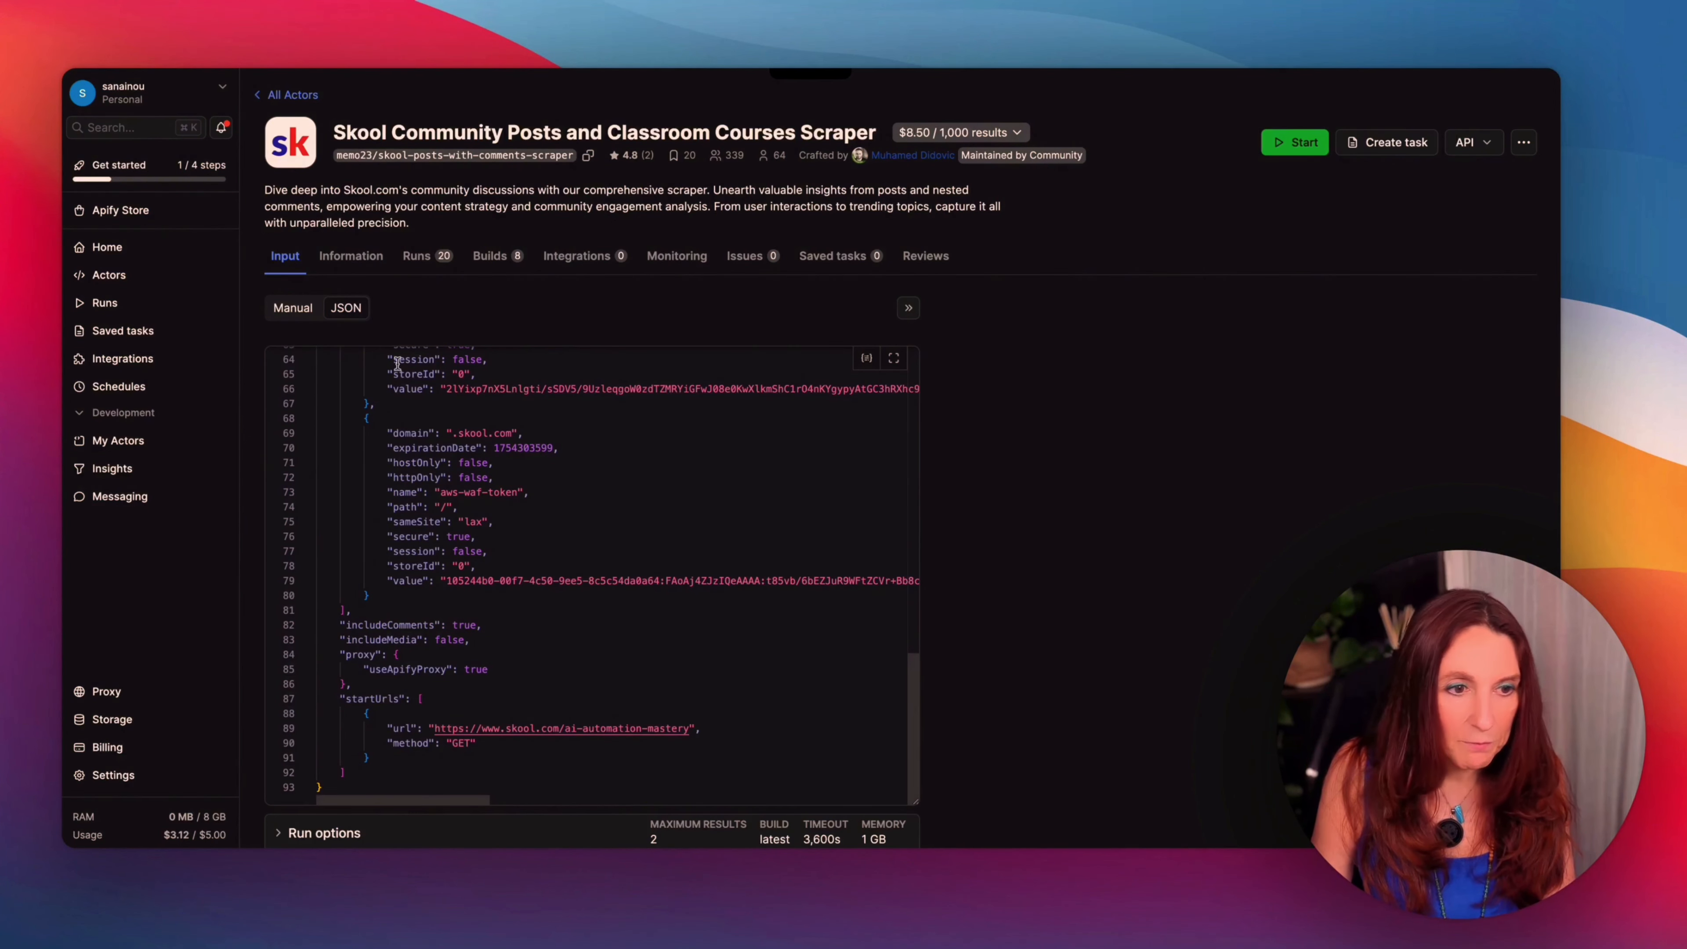
{"action": "left_click", "coordinate": [292, 307]}
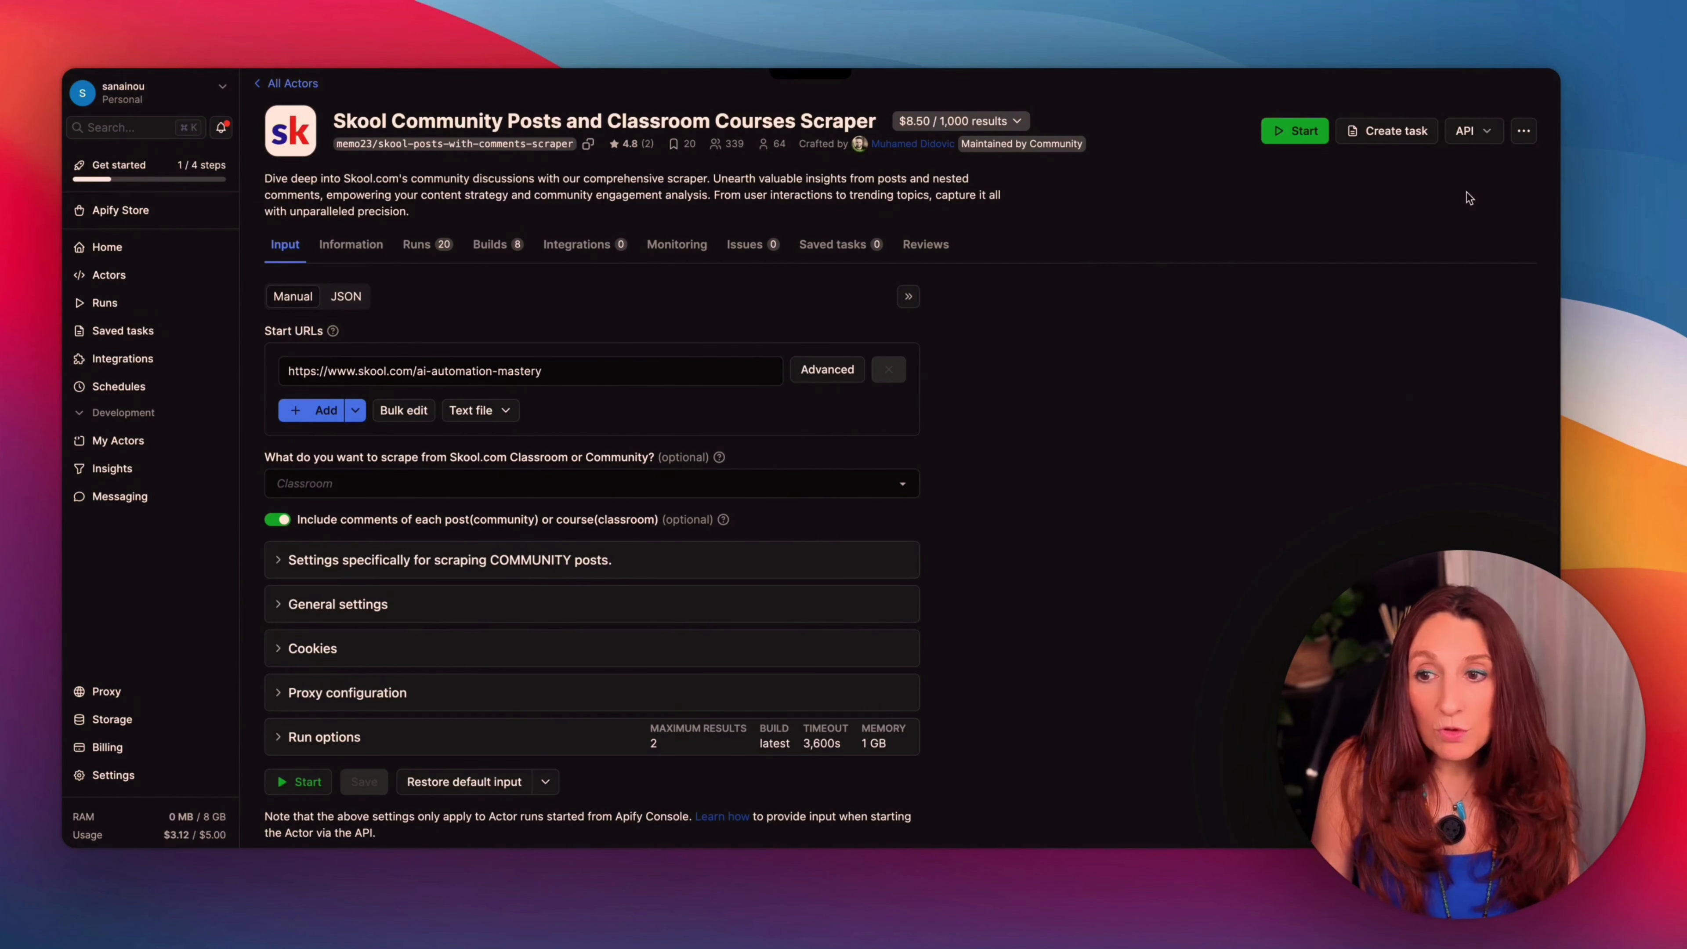
Open the scraper's API endpoints, copy the Run Actor synchronously and get dataset items URL, and close the API dialog
{"action": "left_click", "coordinate": [1486, 134]}
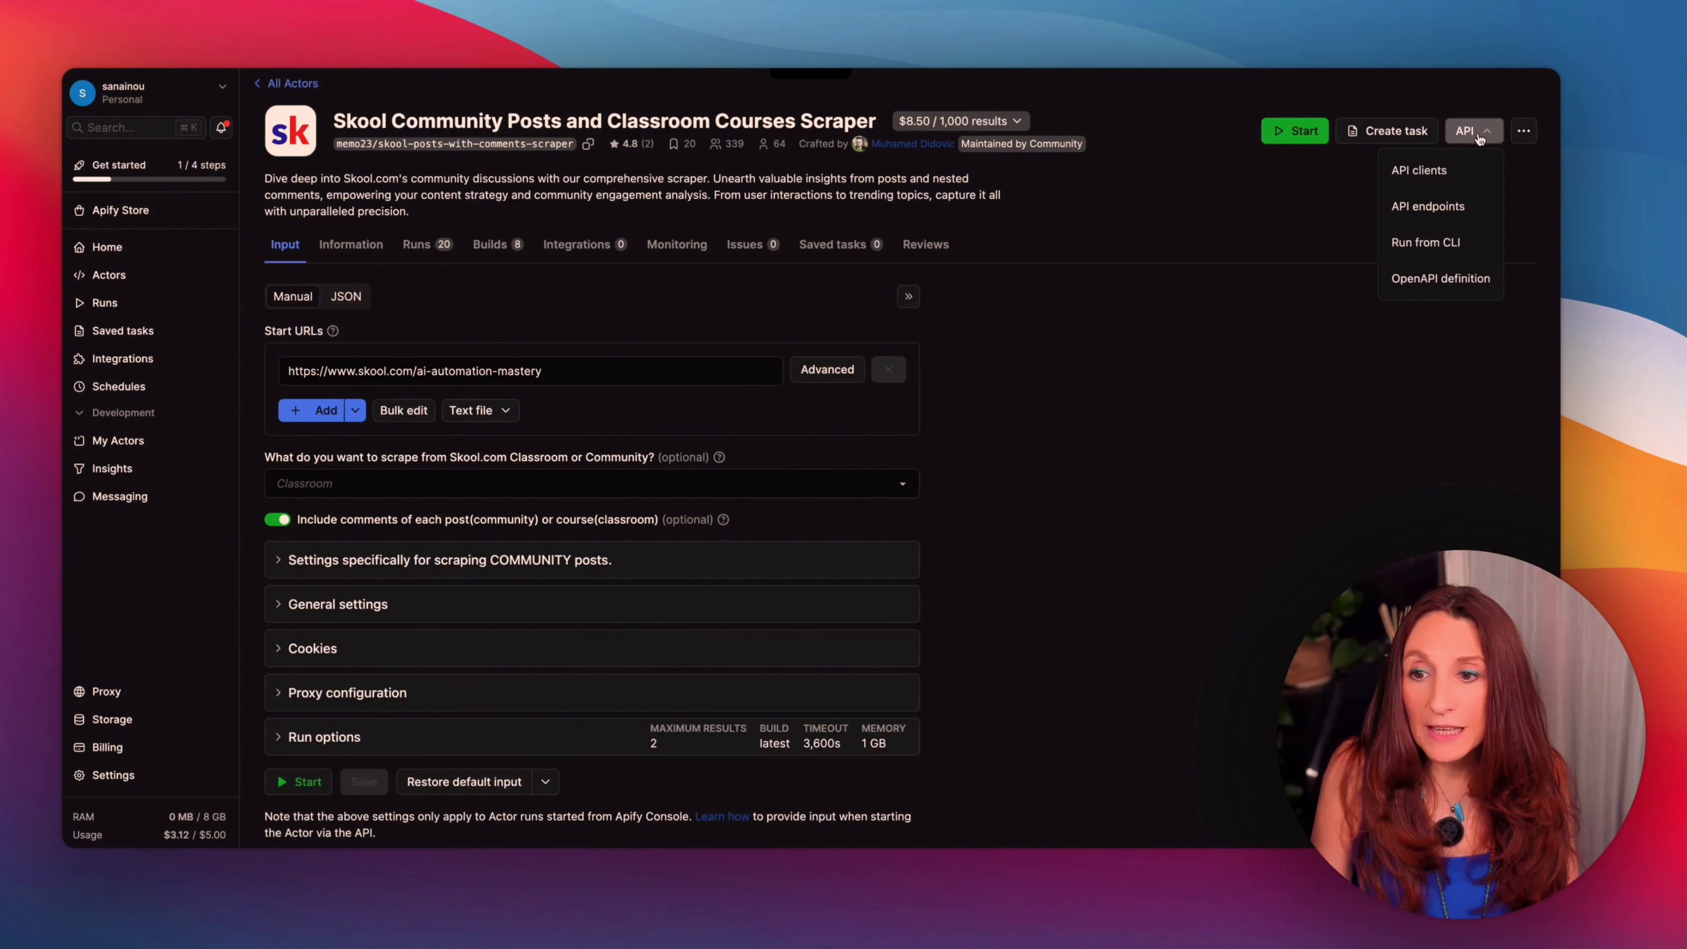
{"action": "left_click", "coordinate": [1417, 208]}
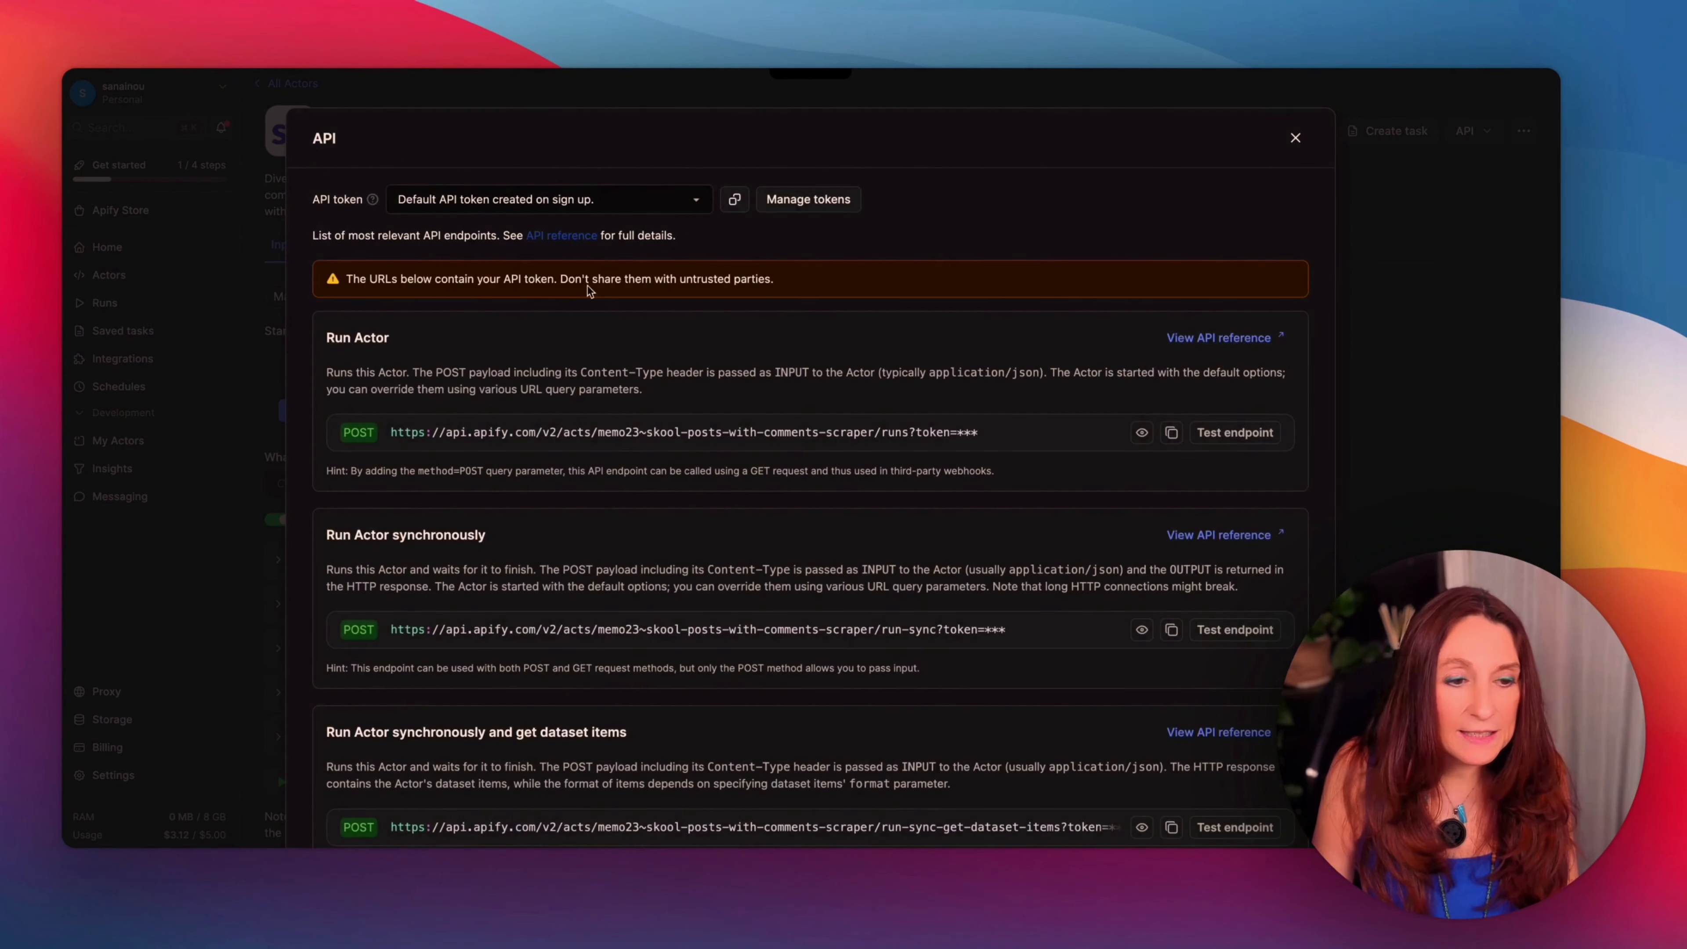
{"action": "scroll", "coordinate": [607, 385], "scroll_direction": "down", "scroll_amount": 2}
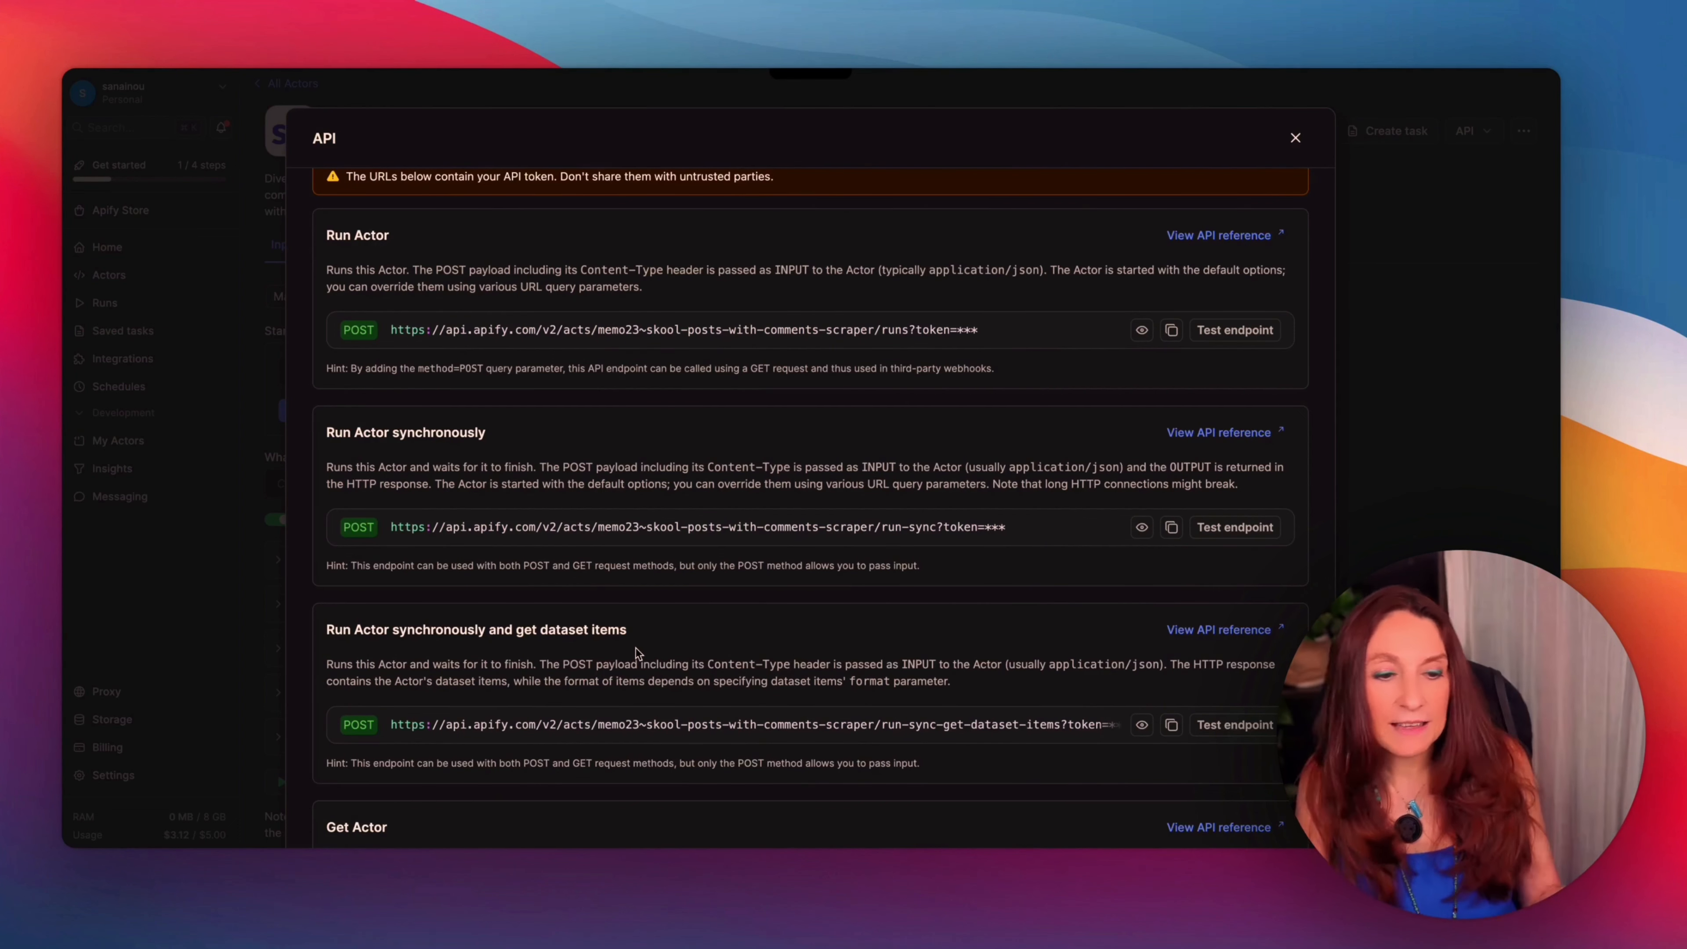
{"action": "scroll", "coordinate": [637, 638], "scroll_direction": "up", "scroll_amount": 1}
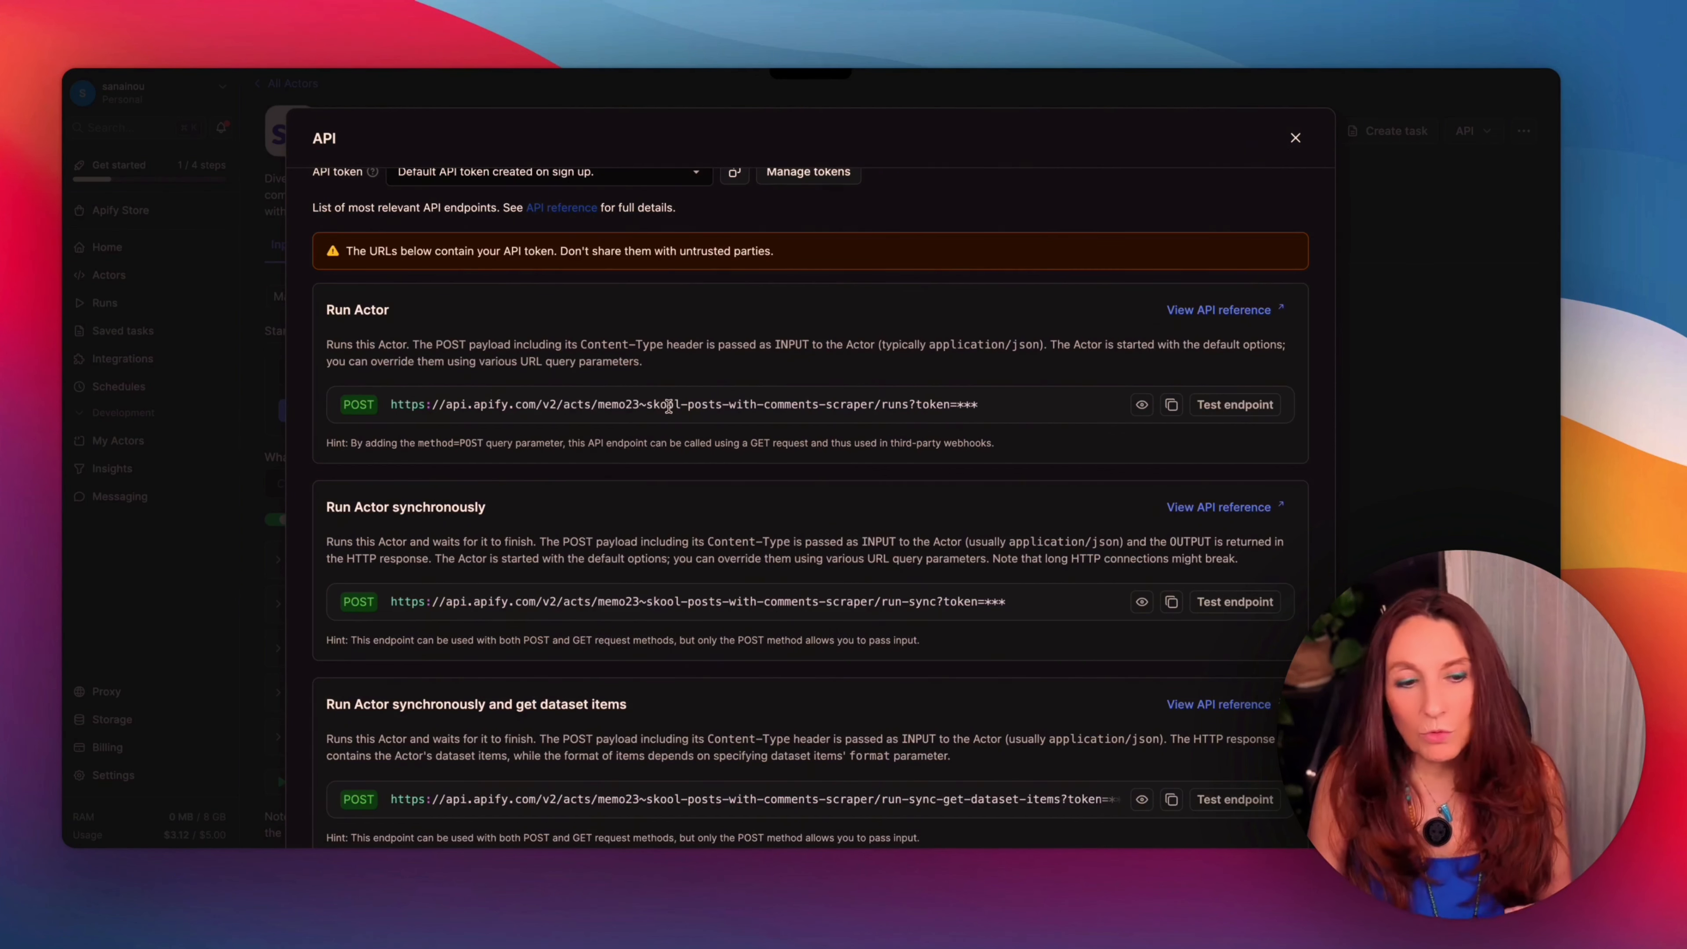
{"action": "scroll", "coordinate": [708, 428], "scroll_direction": "down", "scroll_amount": 2}
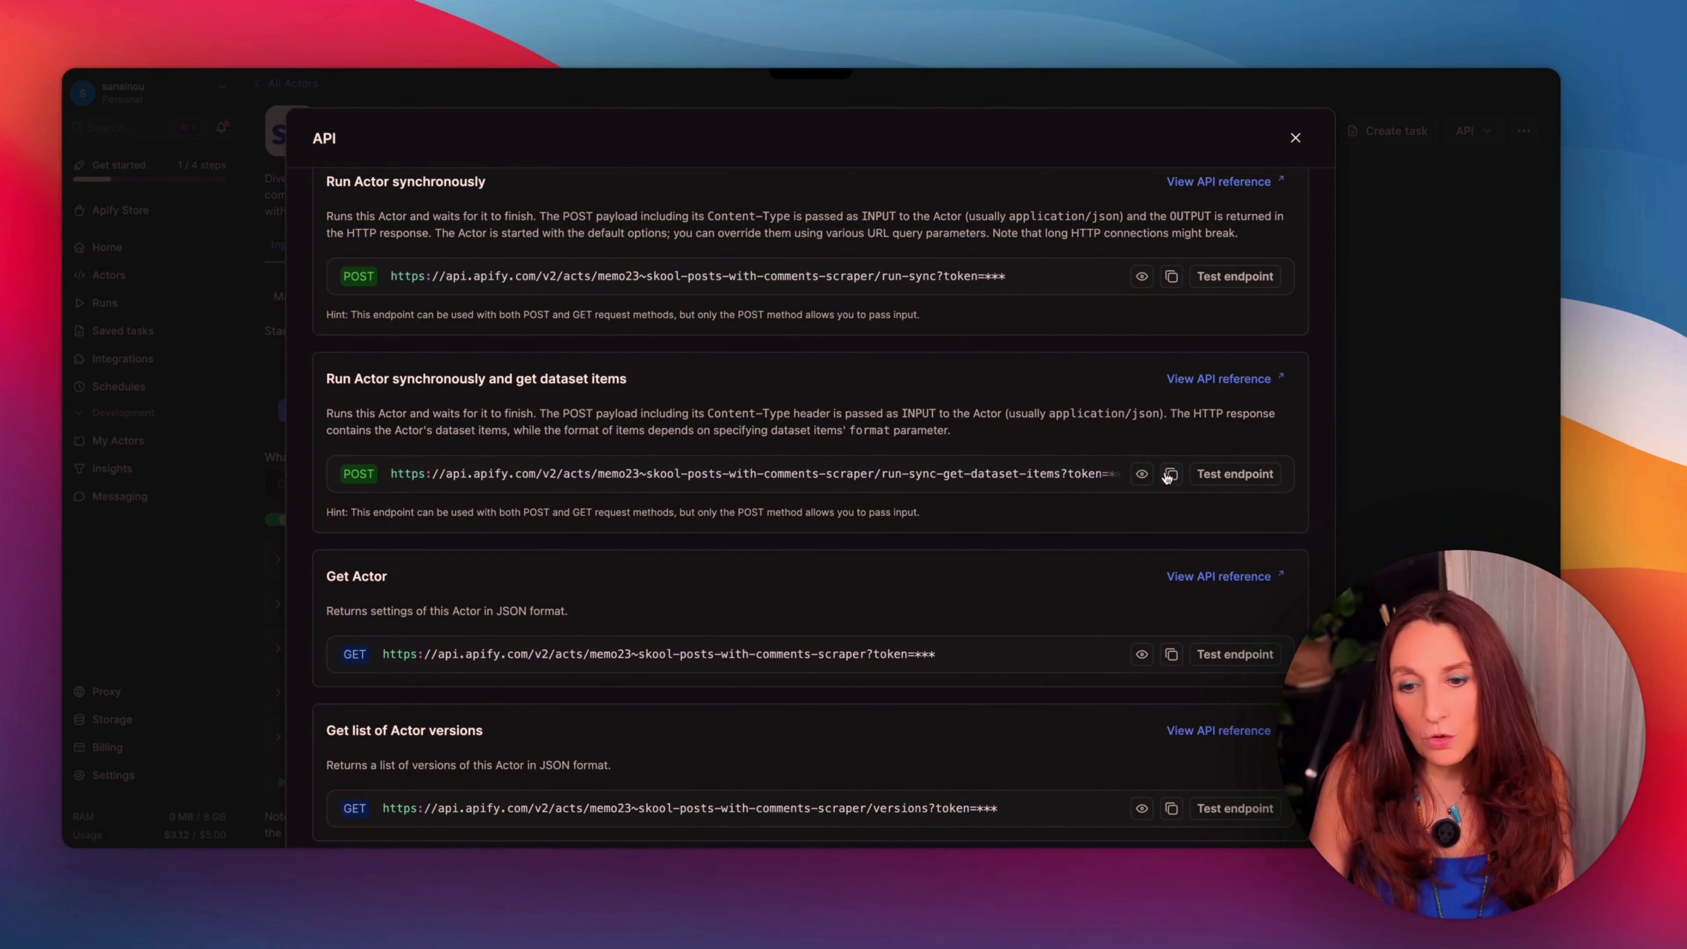
{"action": "left_click", "coordinate": [1171, 476]}
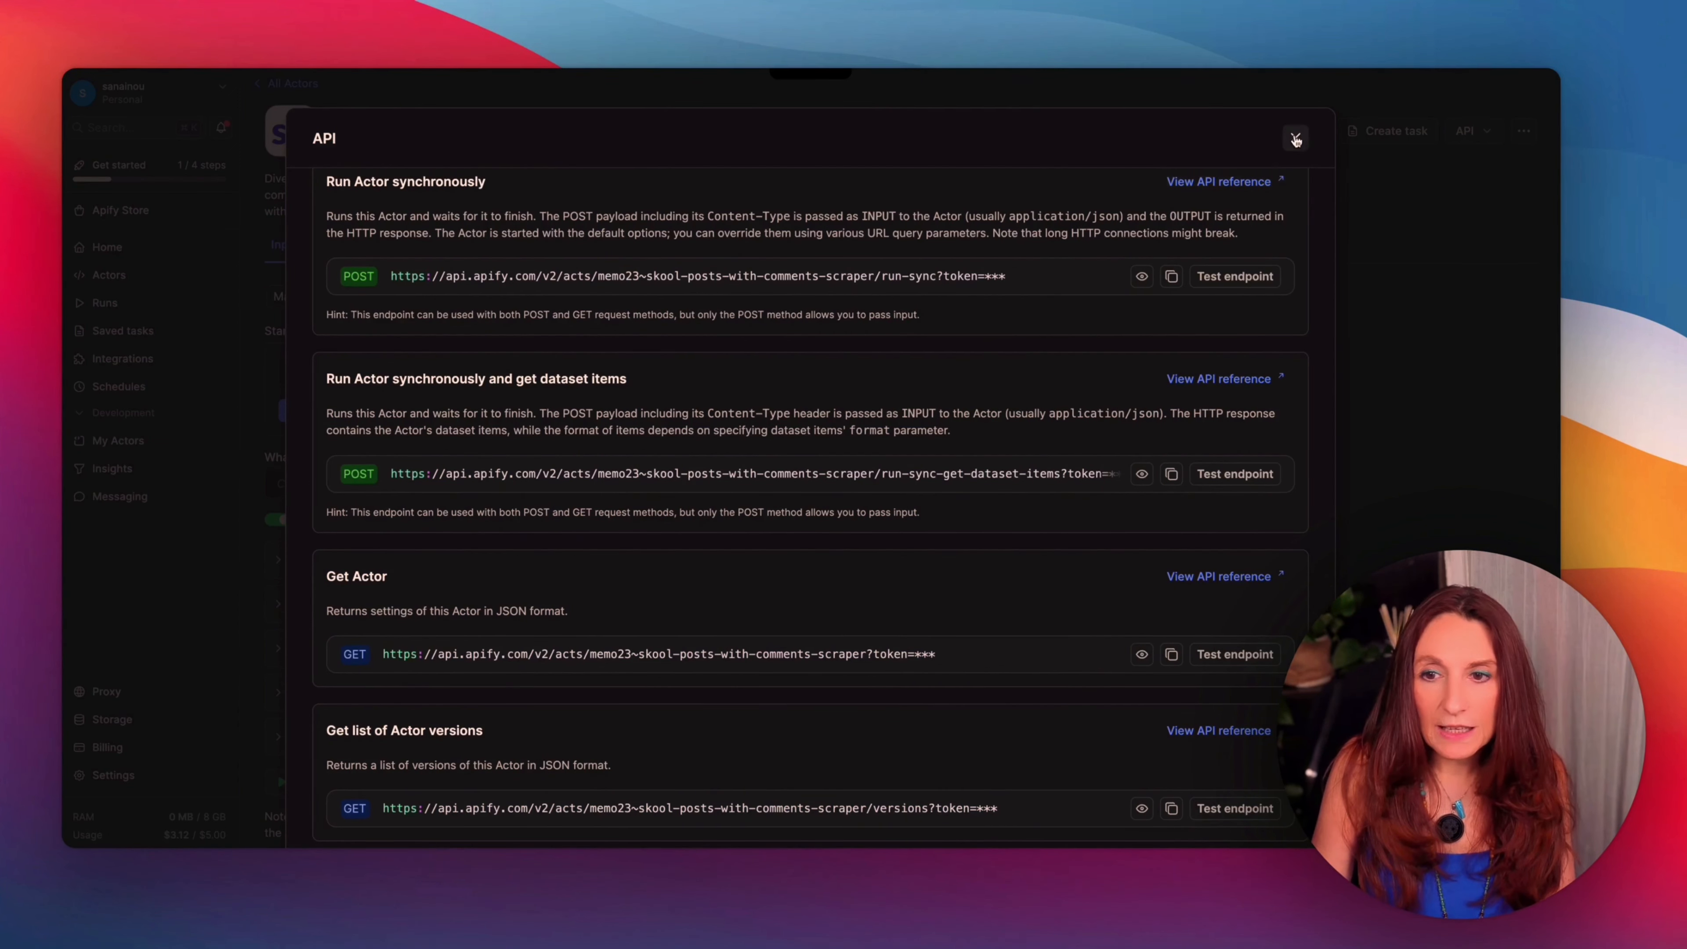
{"action": "left_click", "coordinate": [1296, 138]}
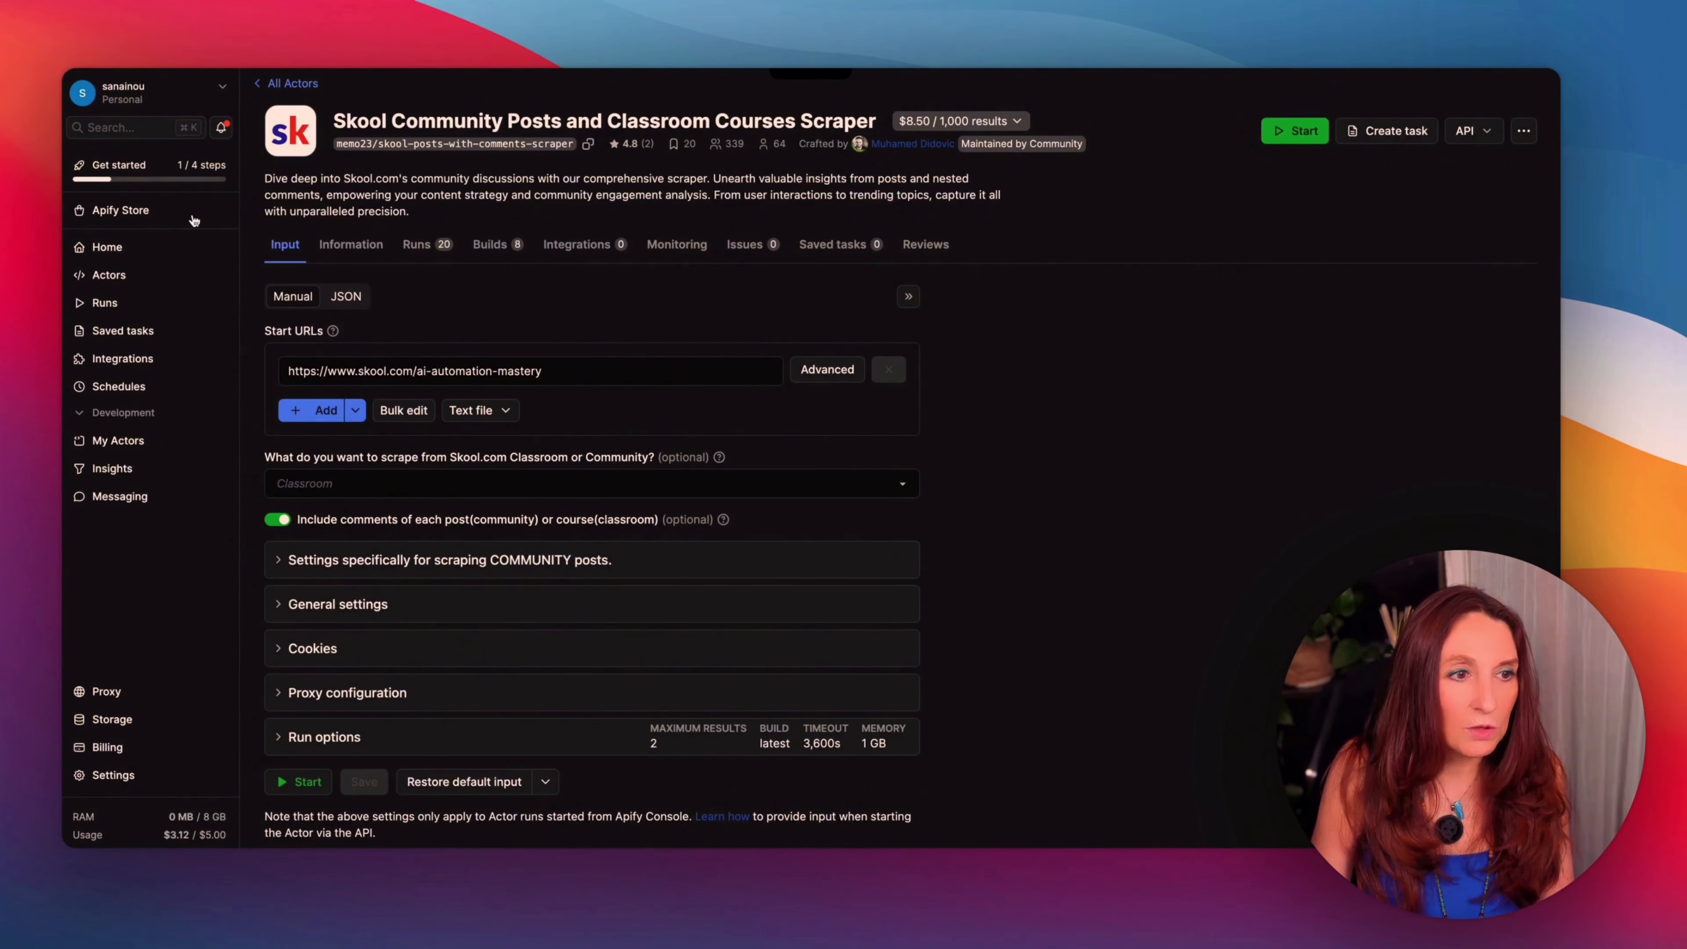
Return to the Skool comments workflow in n8n, open the Get Skool Posts node, and compare its URL with Apify's API endpoints
{"action": "left_click", "coordinate": [87, 264]}
{"action": "left_click", "coordinate": [118, 93]}
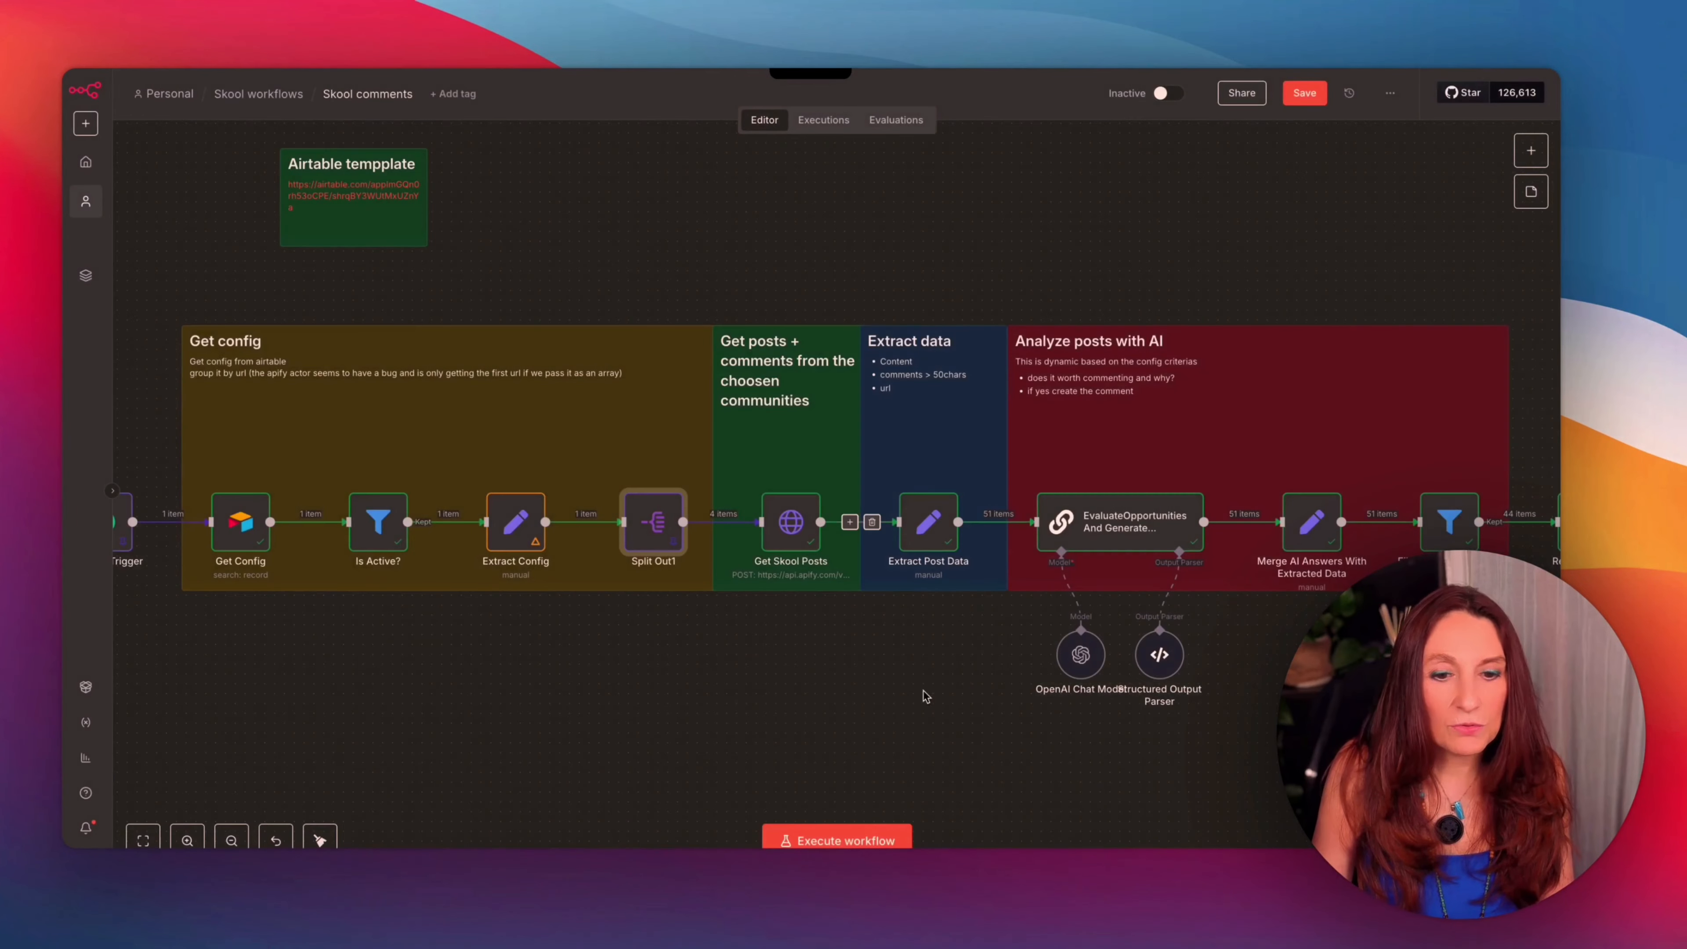
{"action": "double_click", "coordinate": [764, 529]}
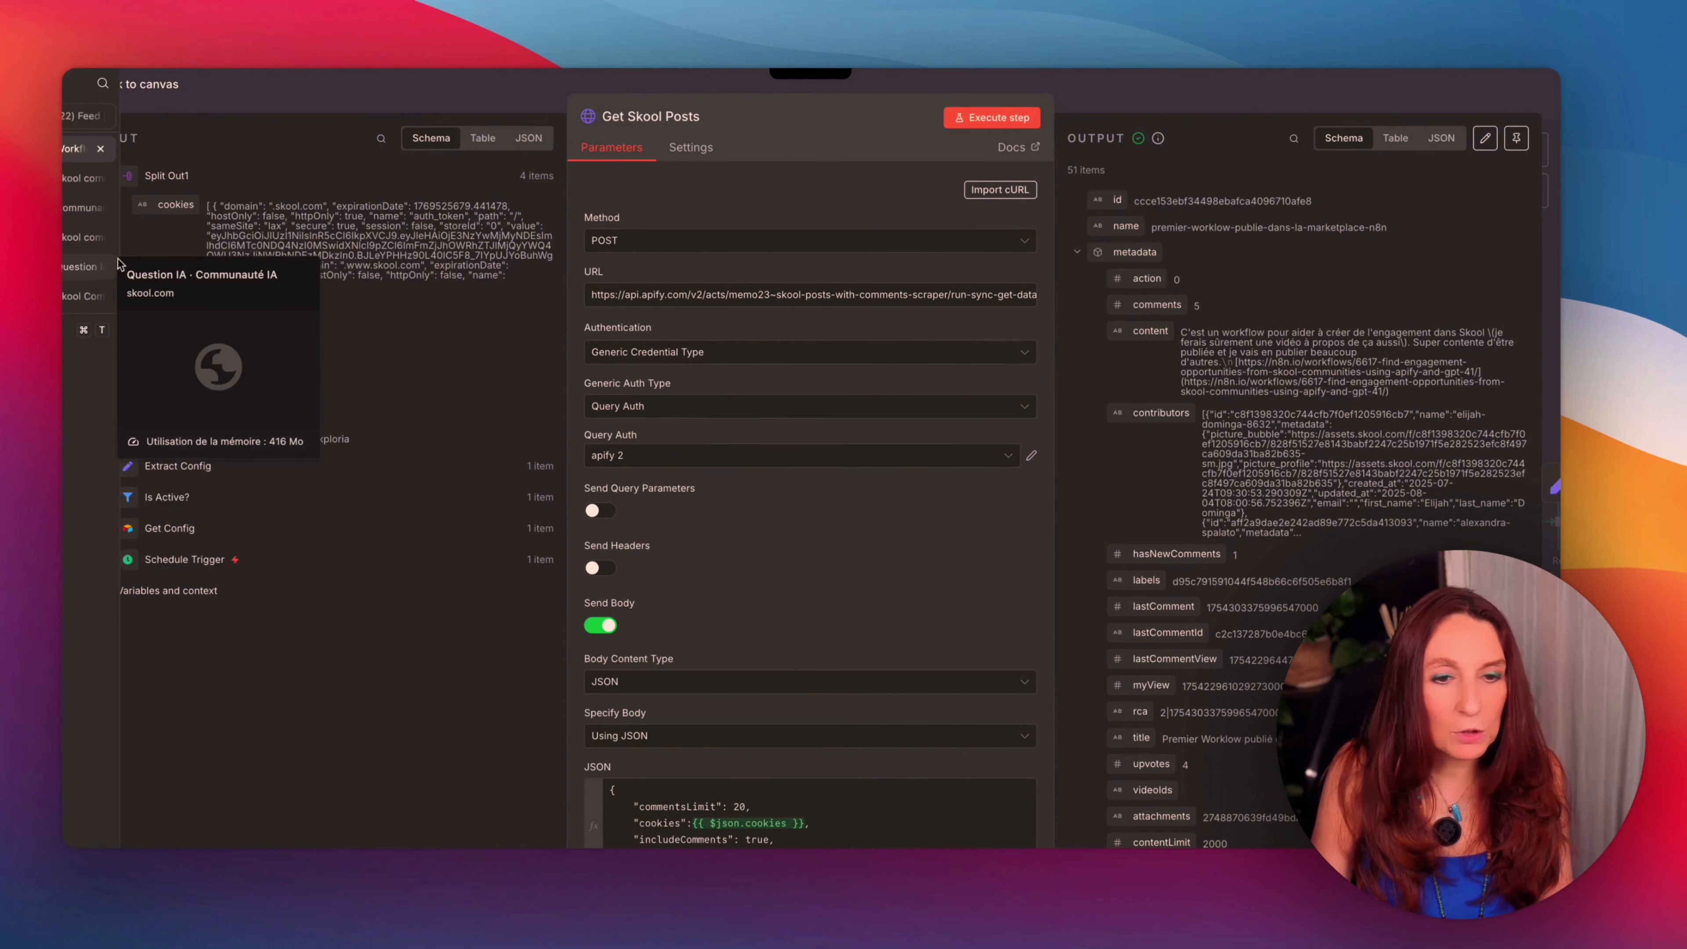
{"action": "left_click", "coordinate": [79, 296]}
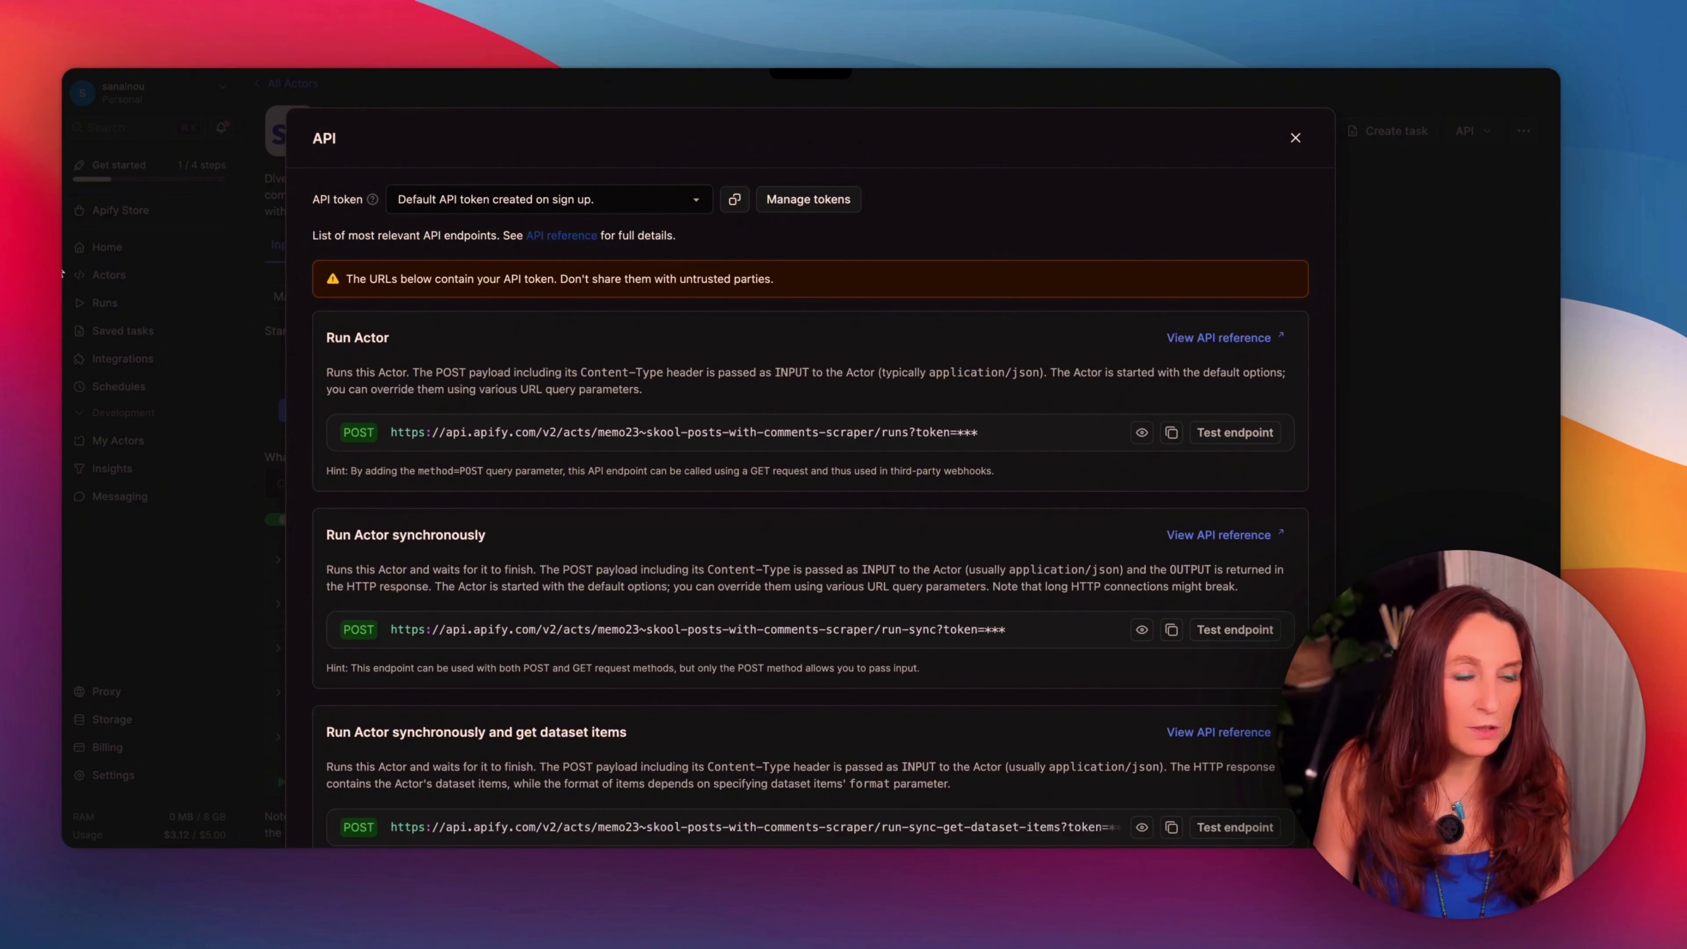
{"action": "mouse_move", "coordinate": [65, 206]}
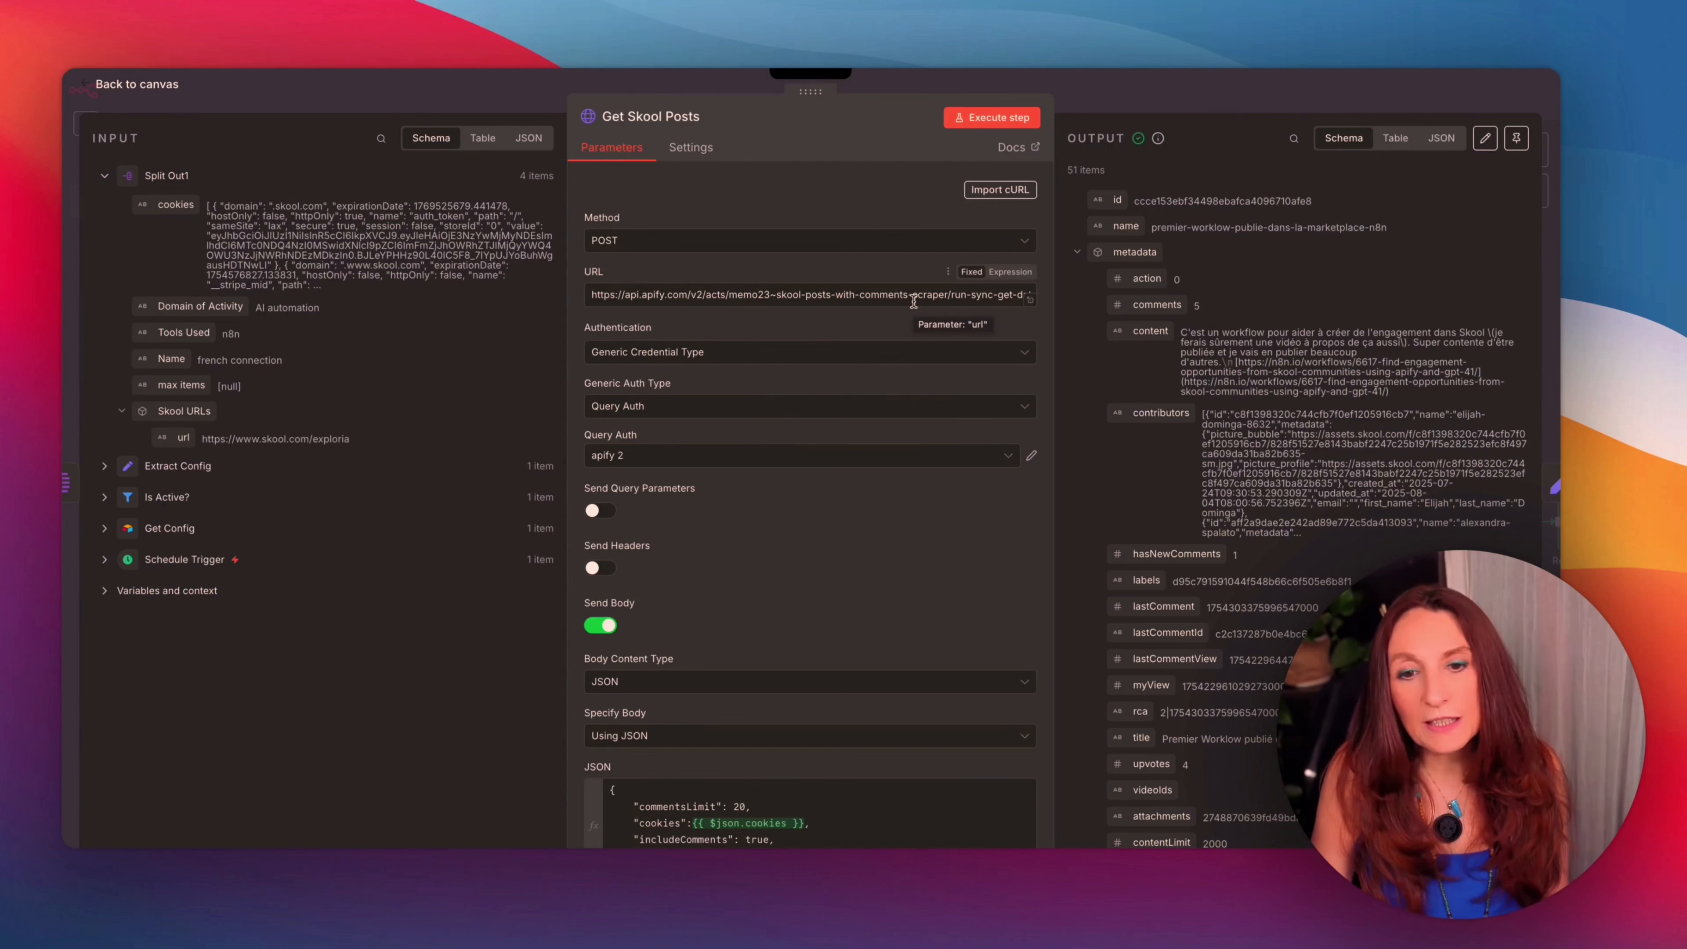
{"action": "scroll", "coordinate": [913, 295], "scroll_direction": "right", "scroll_amount": 5}
{"action": "scroll", "coordinate": [913, 295], "scroll_direction": "left", "scroll_amount": 5}
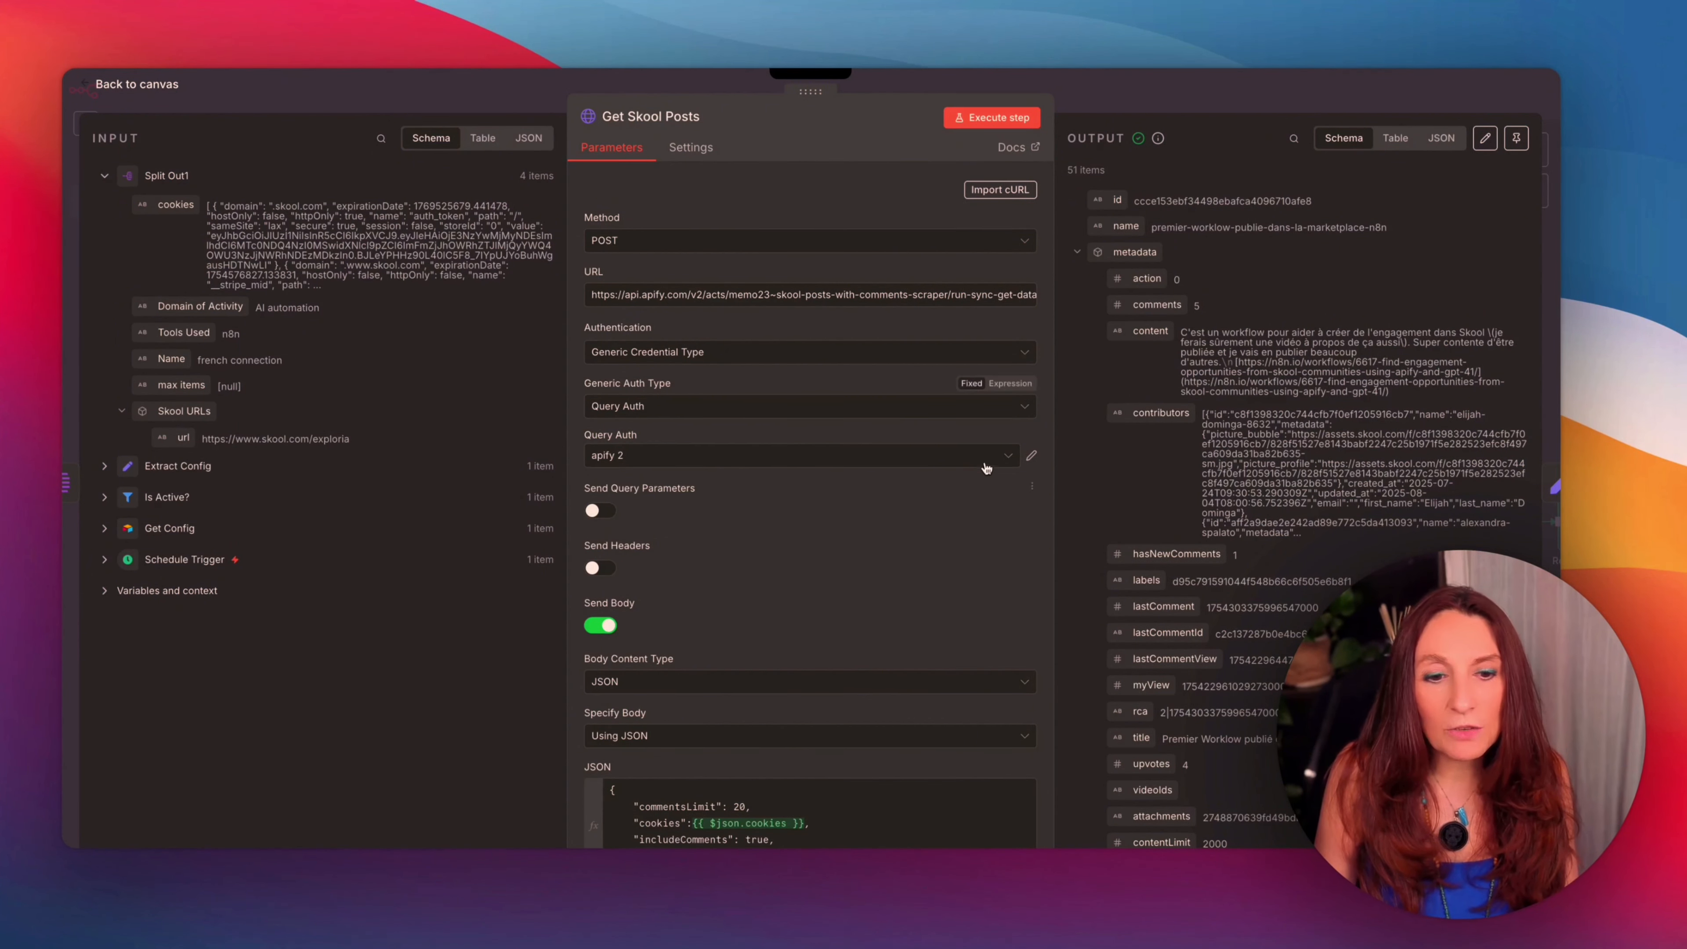
Start a new Query Auth credential for Get Skool Posts with the name token, and discard it without saving
{"action": "left_click", "coordinate": [1009, 459]}
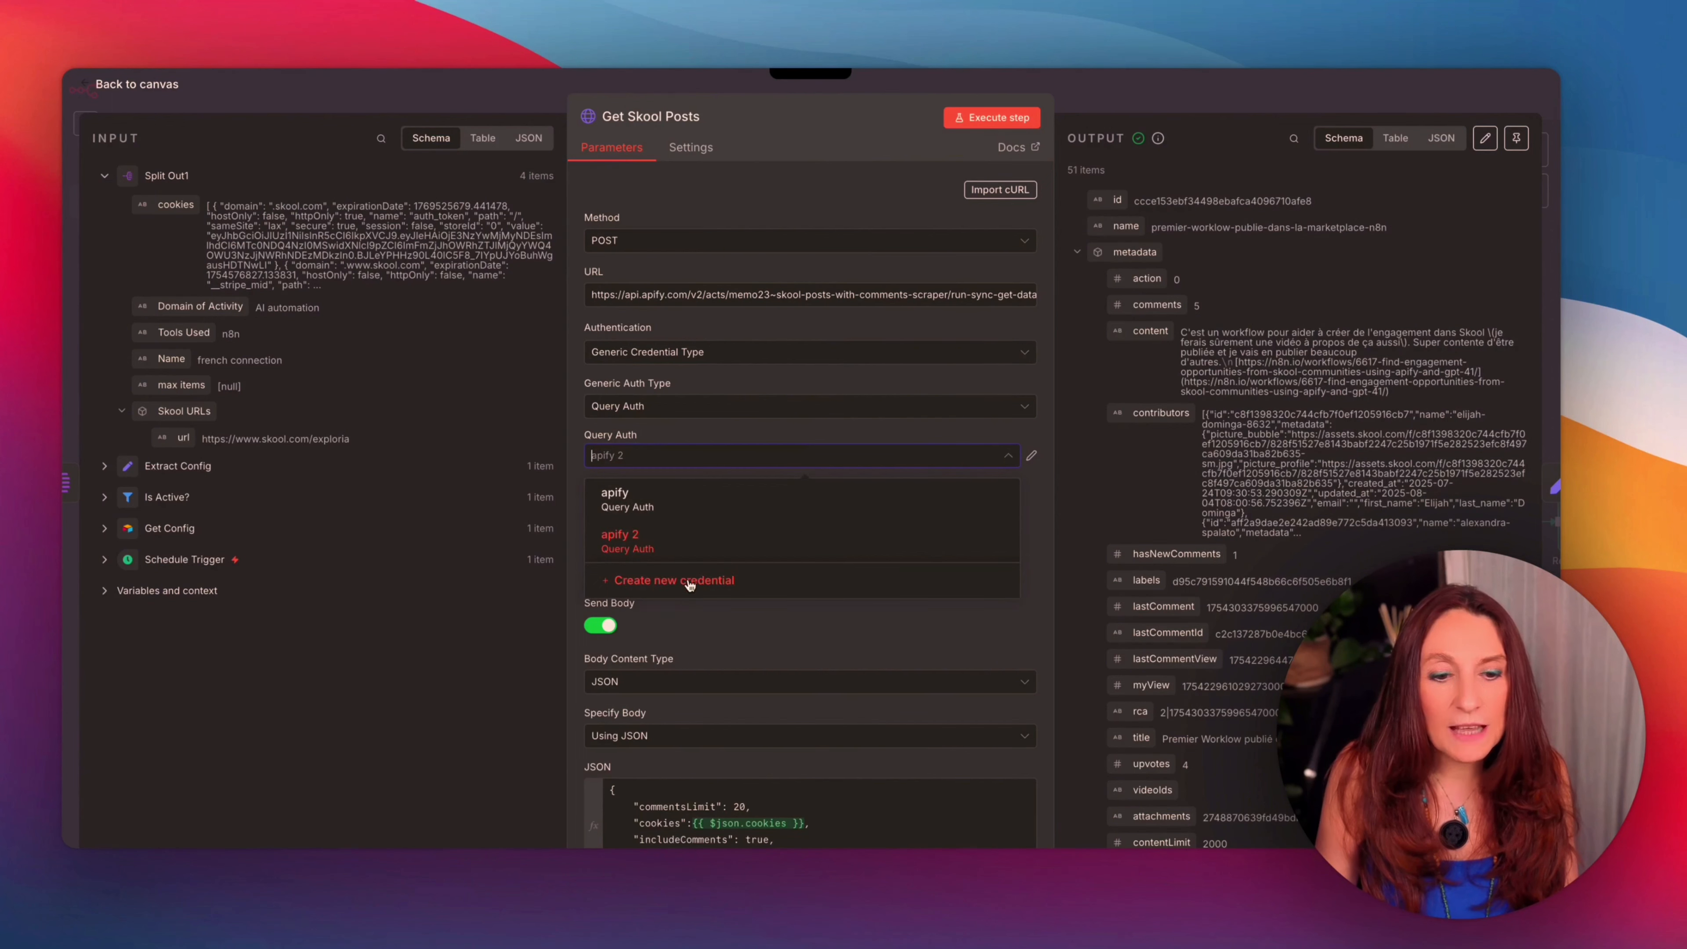
{"action": "scroll", "coordinate": [947, 294], "scroll_direction": "right", "scroll_amount": 5}
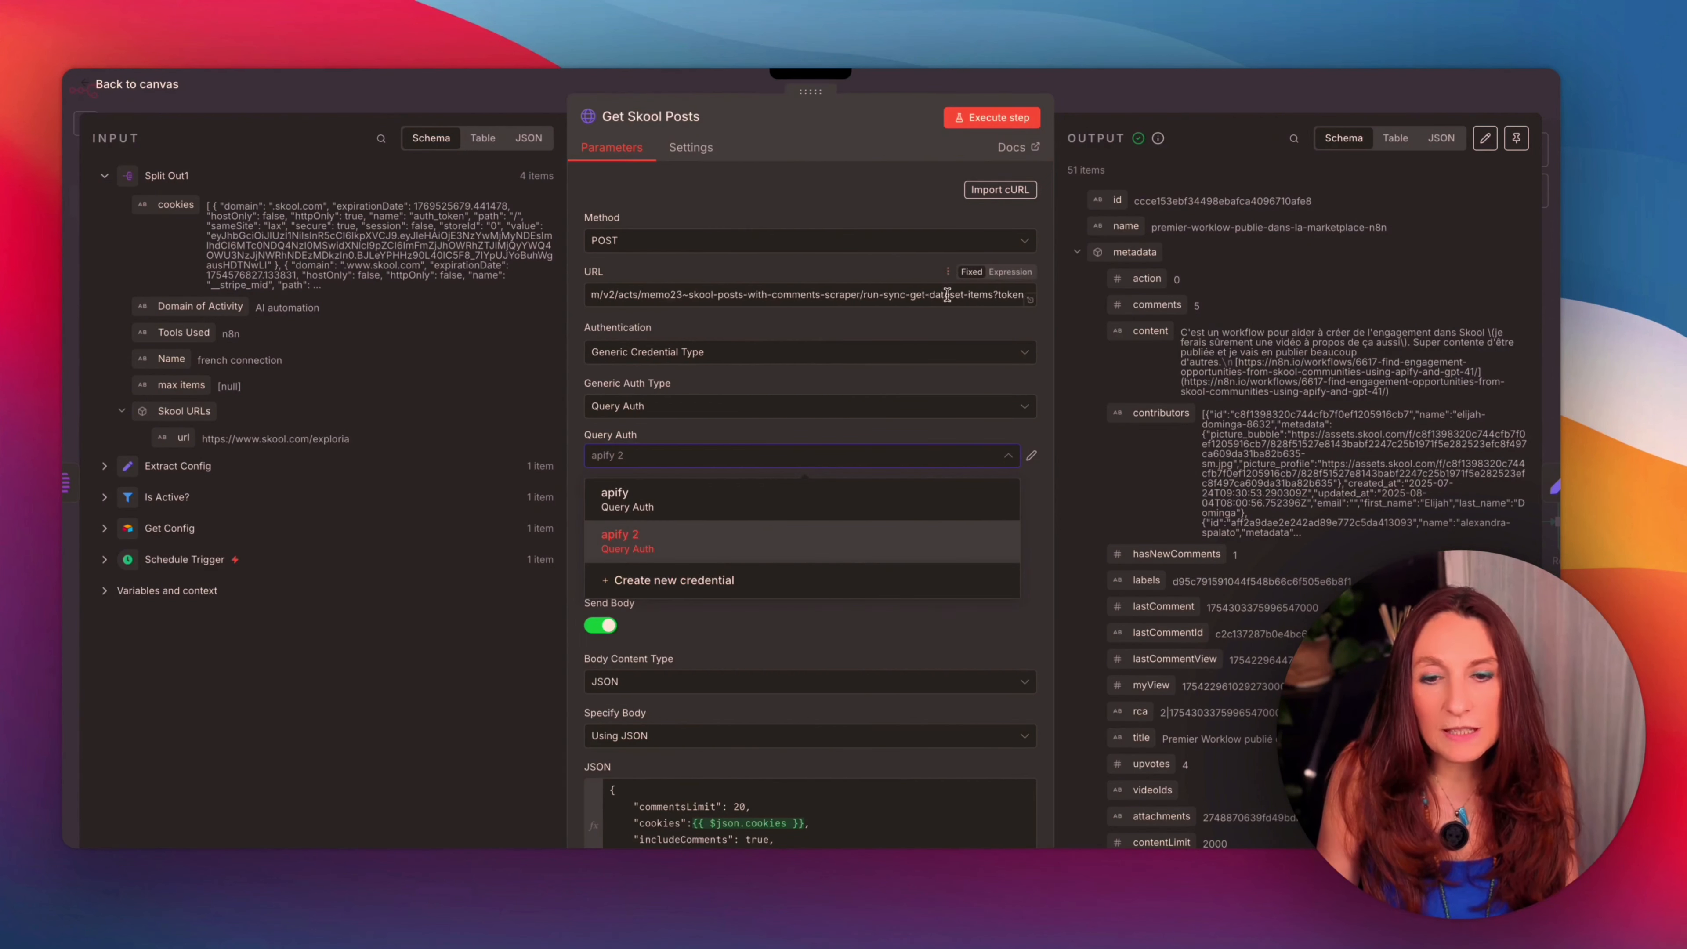
{"action": "scroll", "coordinate": [946, 294], "scroll_direction": "left", "scroll_amount": 5}
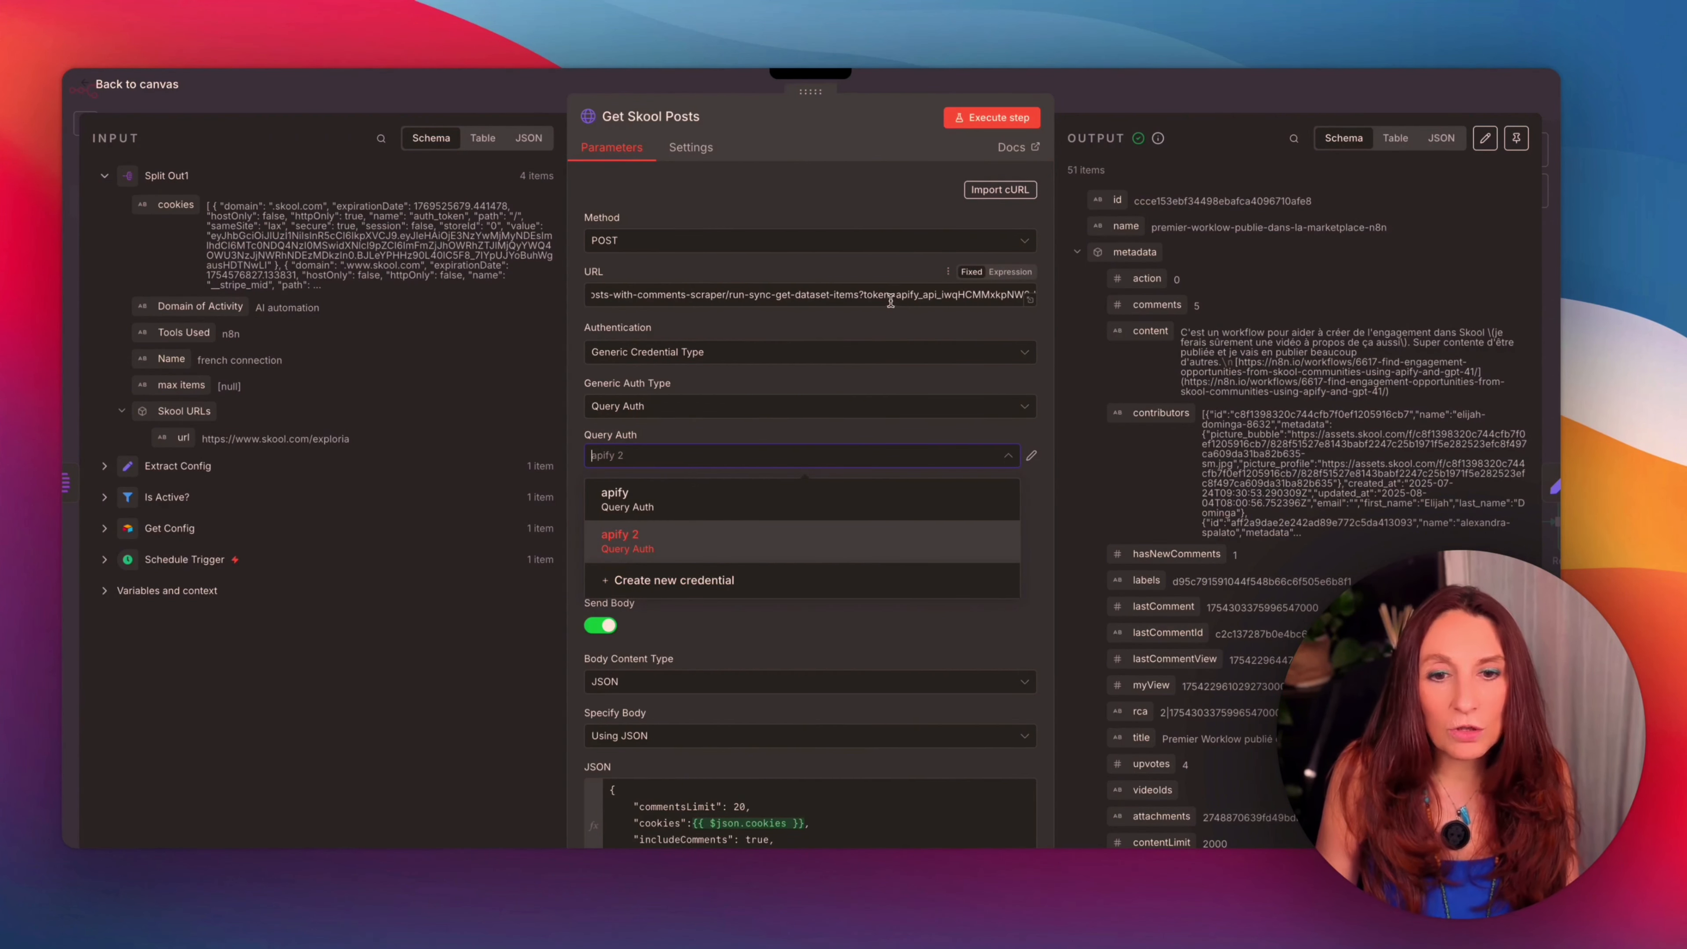
{"action": "left_click", "coordinate": [631, 582]}
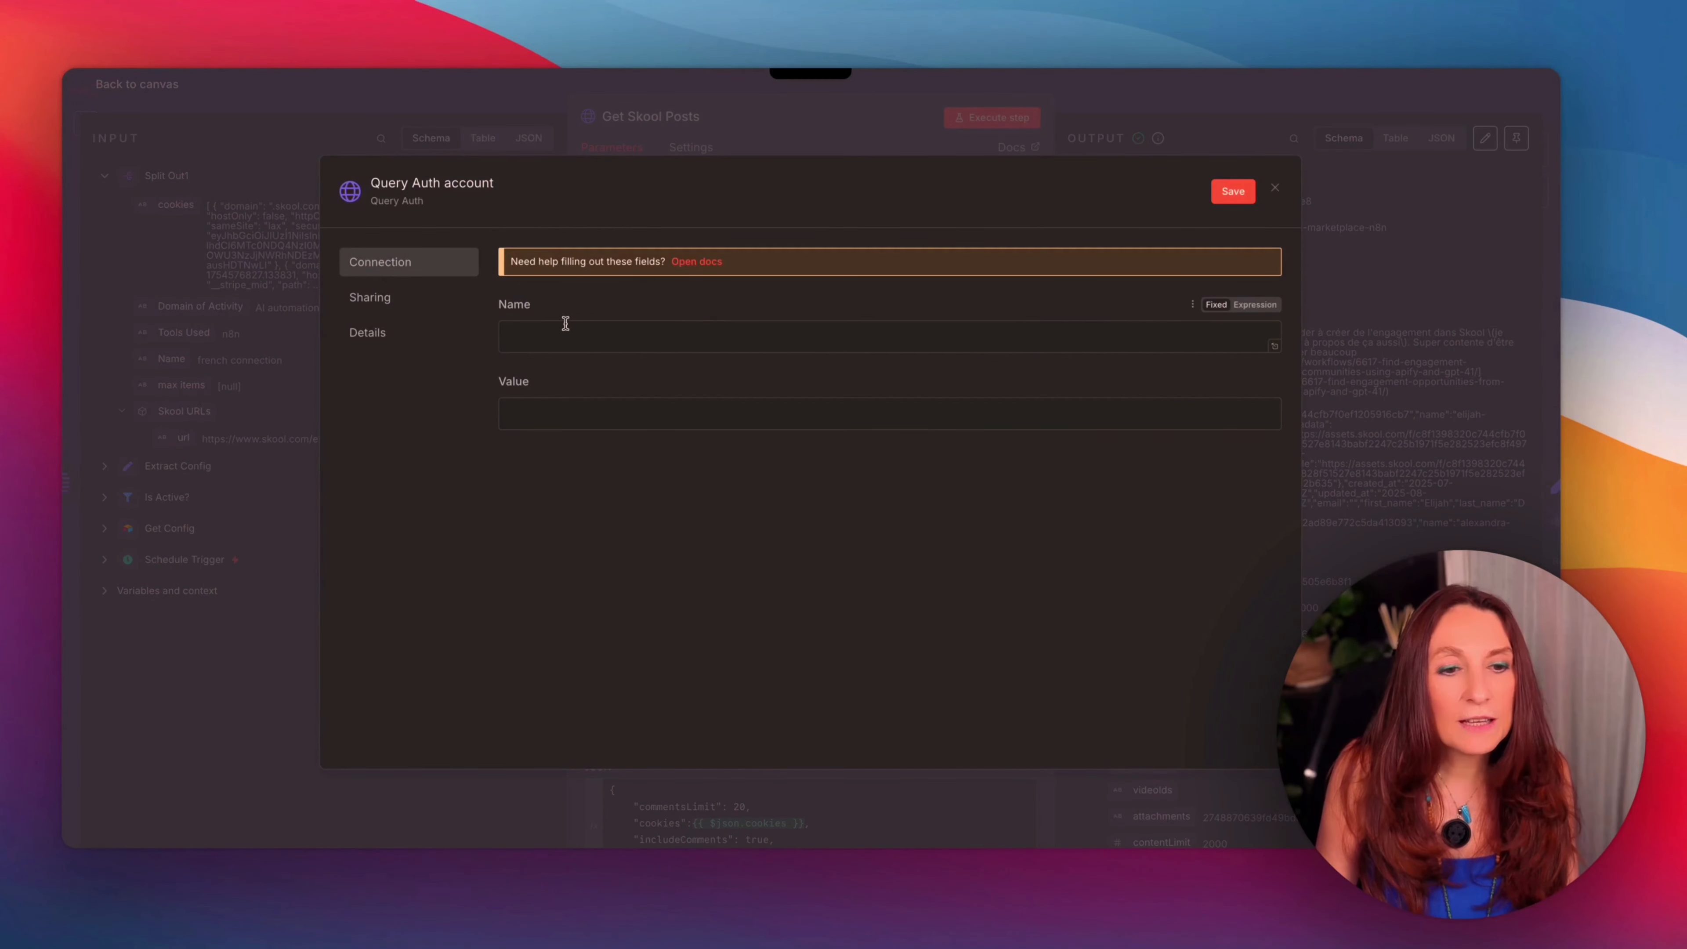
{"action": "left_click", "coordinate": [565, 323]}
{"action": "type", "text": "token"}
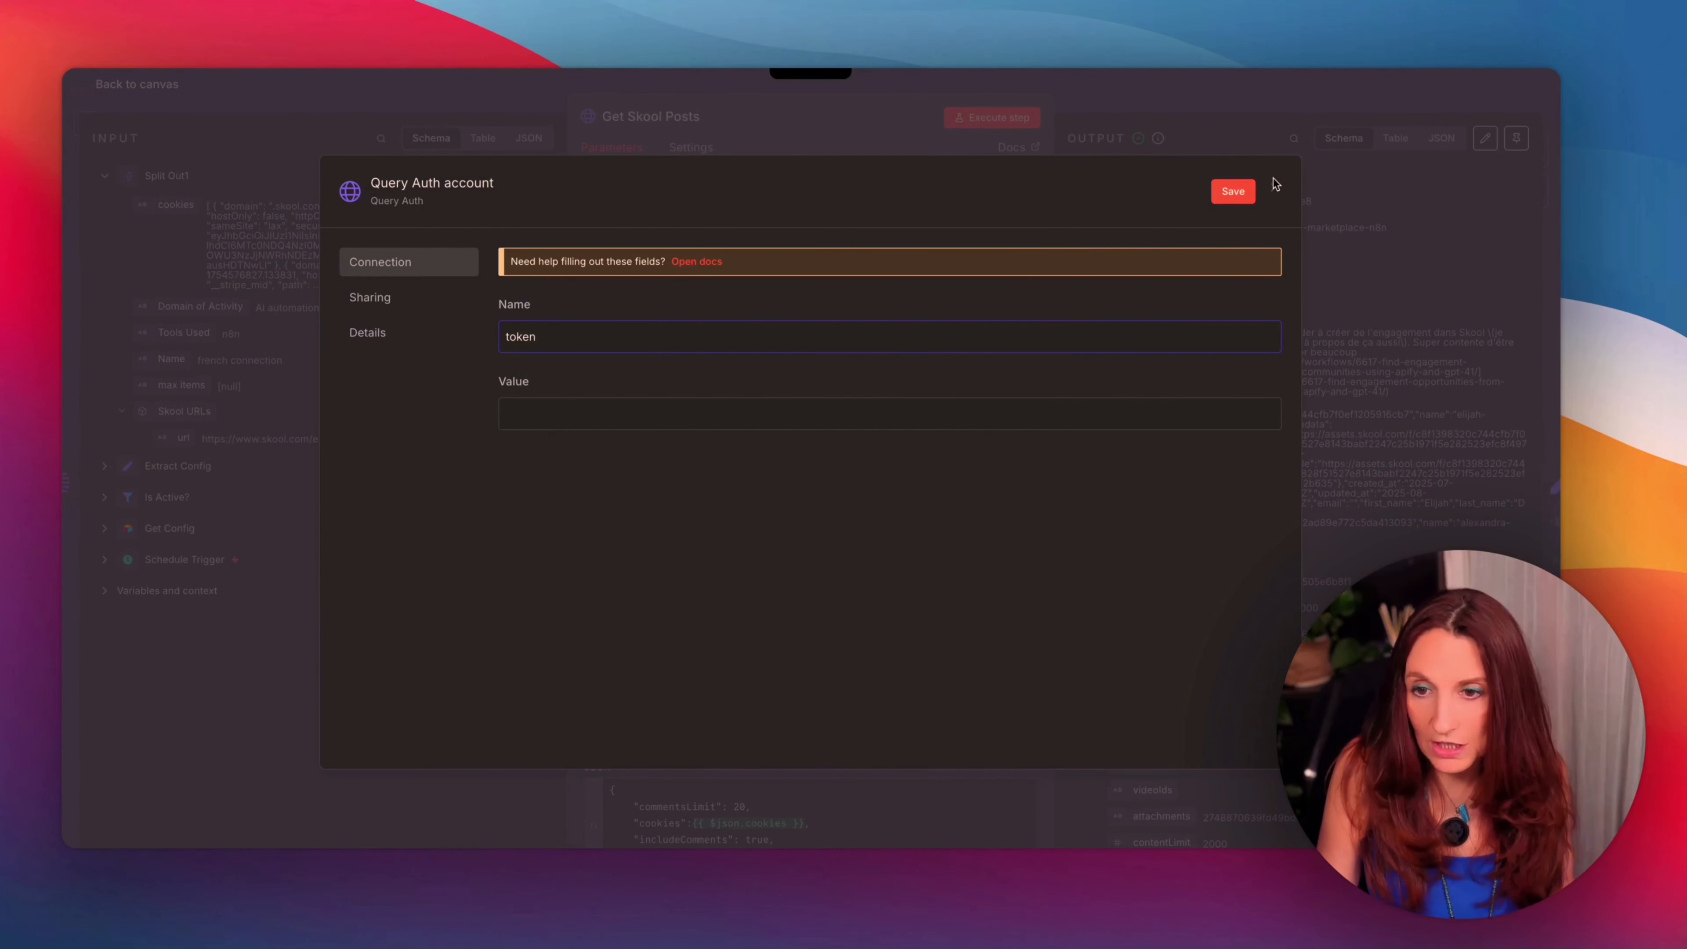
{"action": "left_click", "coordinate": [1274, 192]}
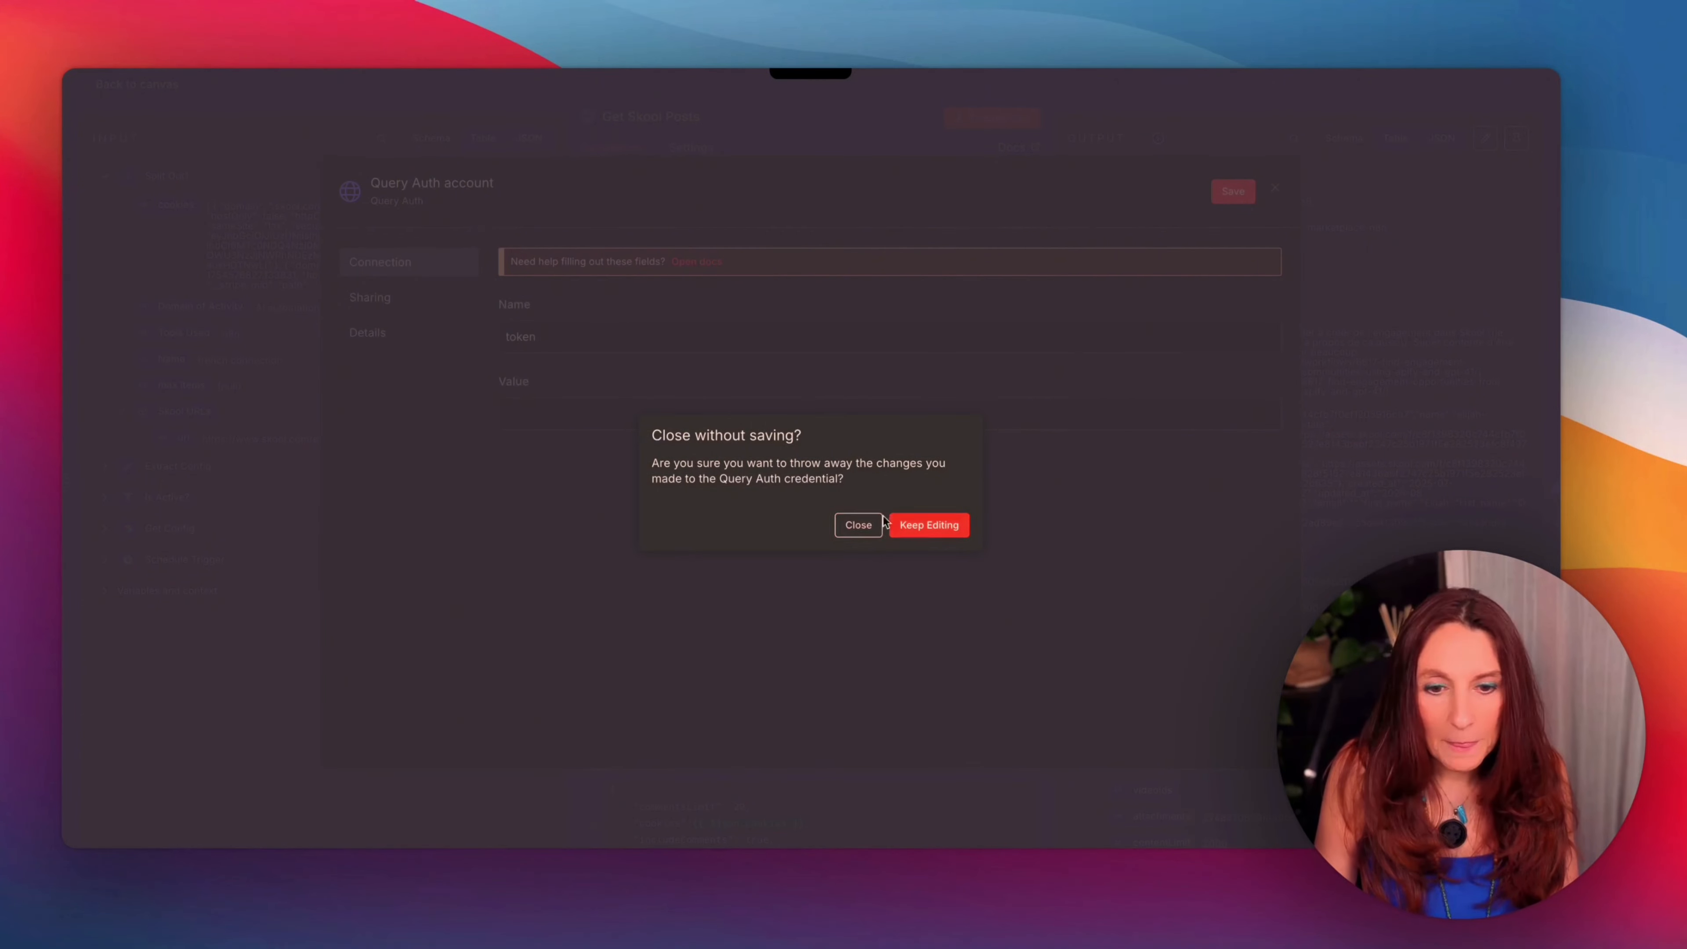
{"action": "left_click", "coordinate": [858, 526]}
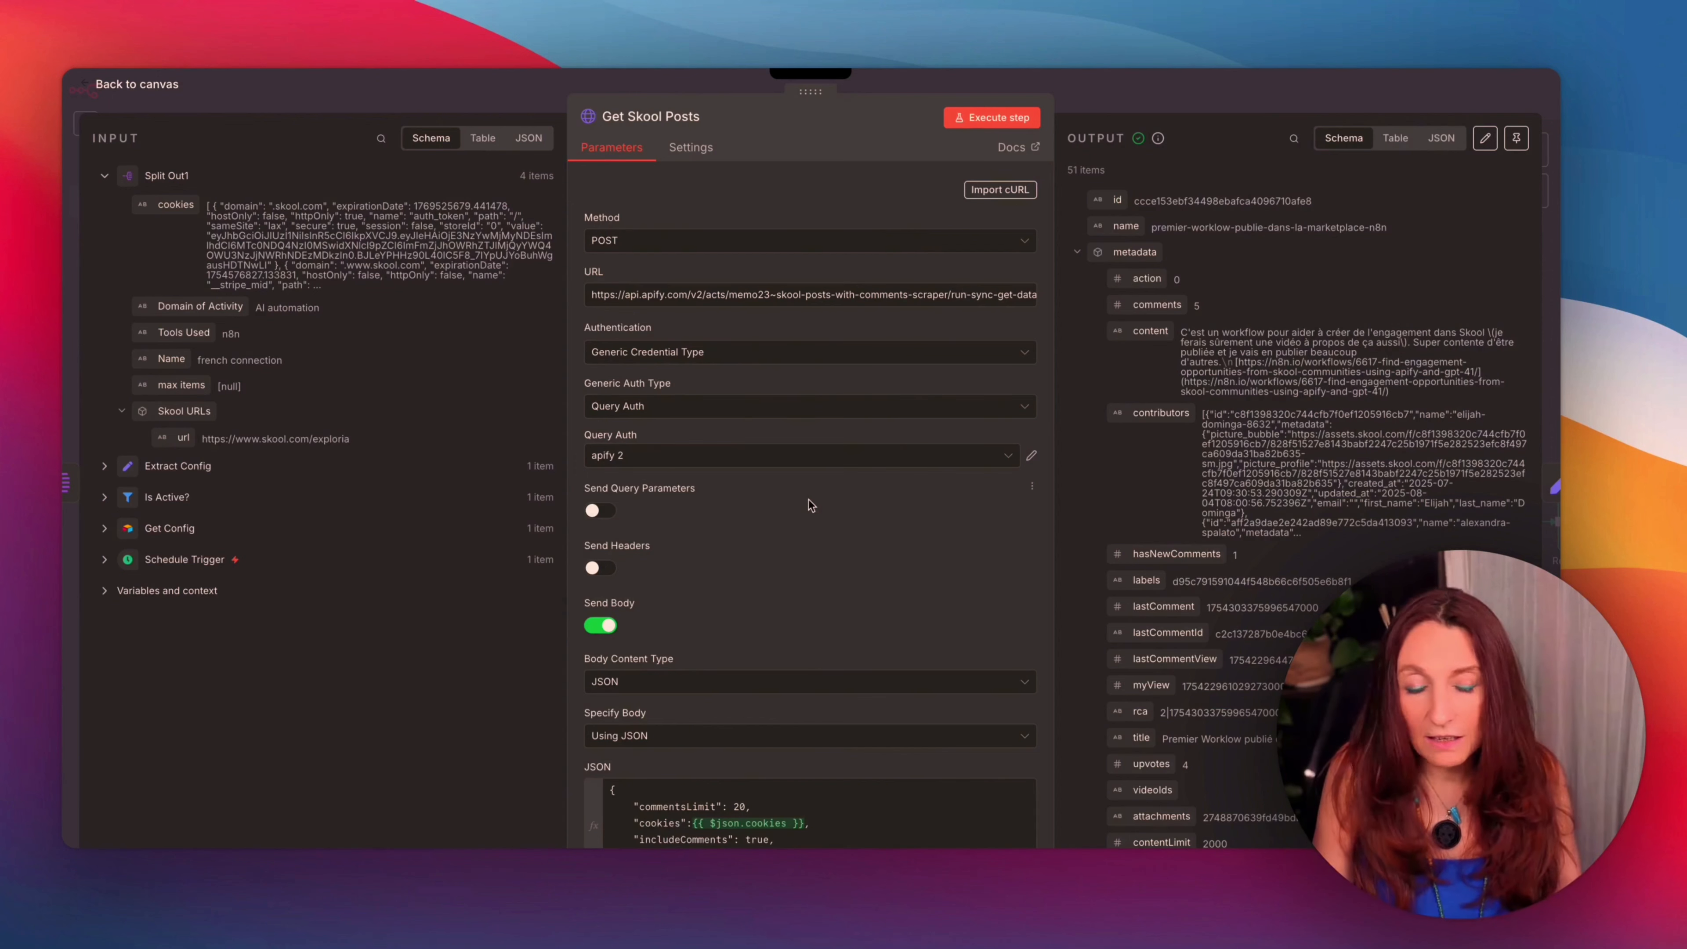
Open the Get Skool Posts JSON body in the expanded expression editor and delete the itemStartDate expression back to its opening characters
{"action": "scroll", "coordinate": [821, 433], "scroll_direction": "down", "scroll_amount": 3}
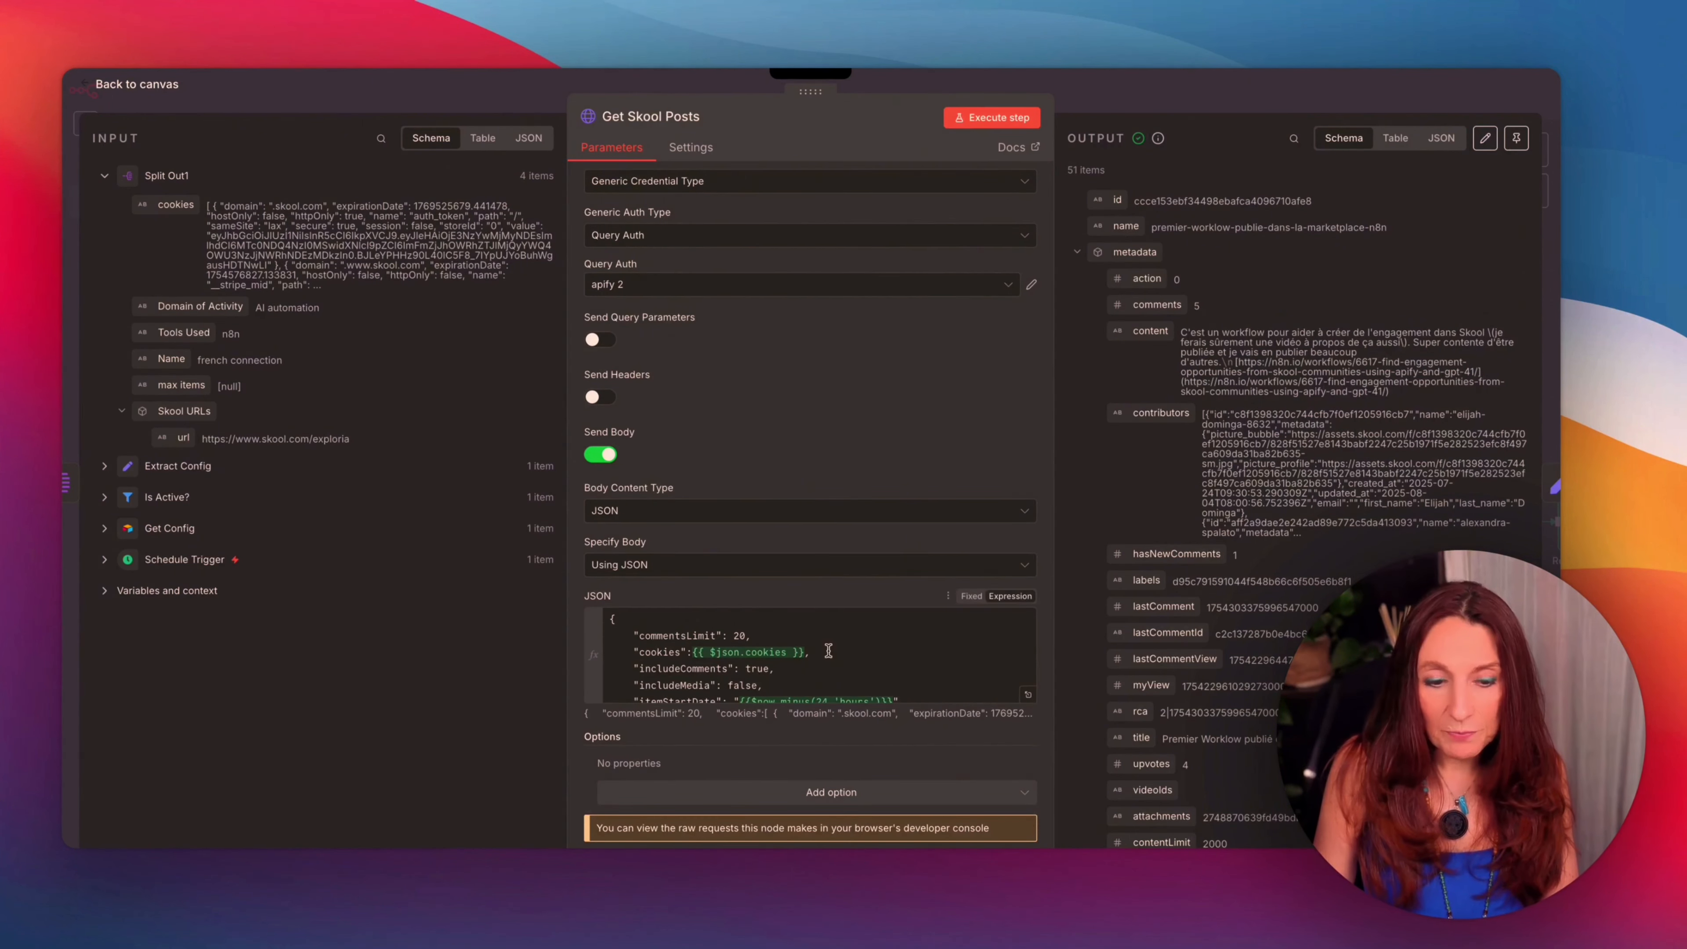
{"action": "left_click", "coordinate": [1027, 693]}
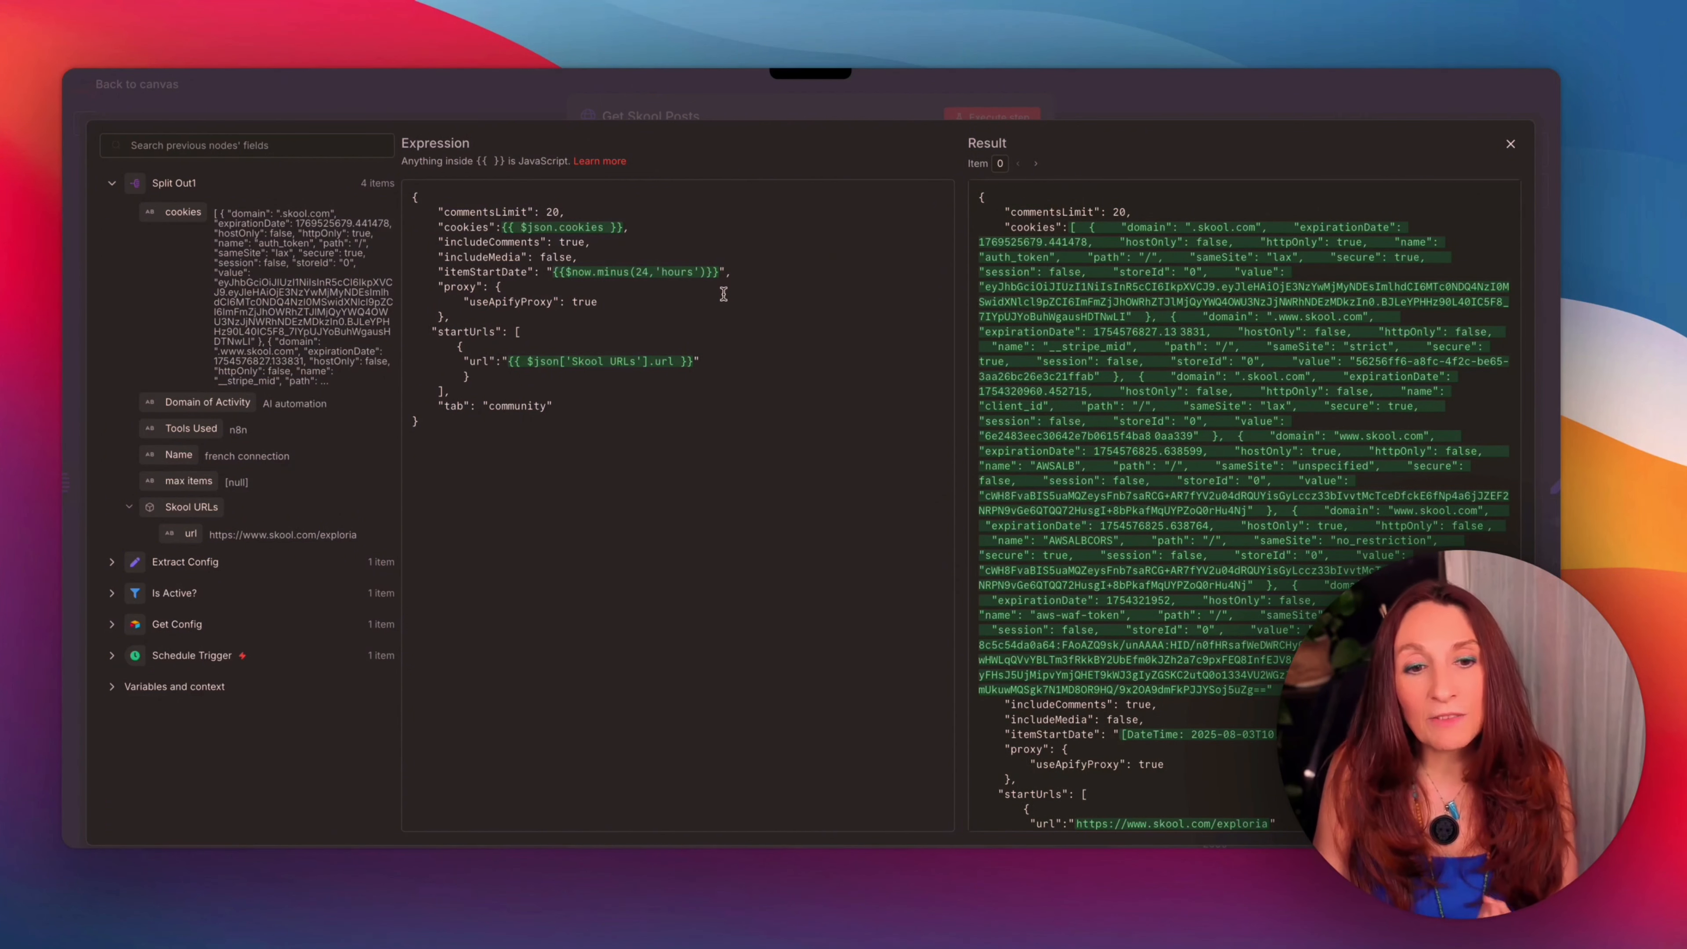
{"action": "left_click", "coordinate": [708, 272]}
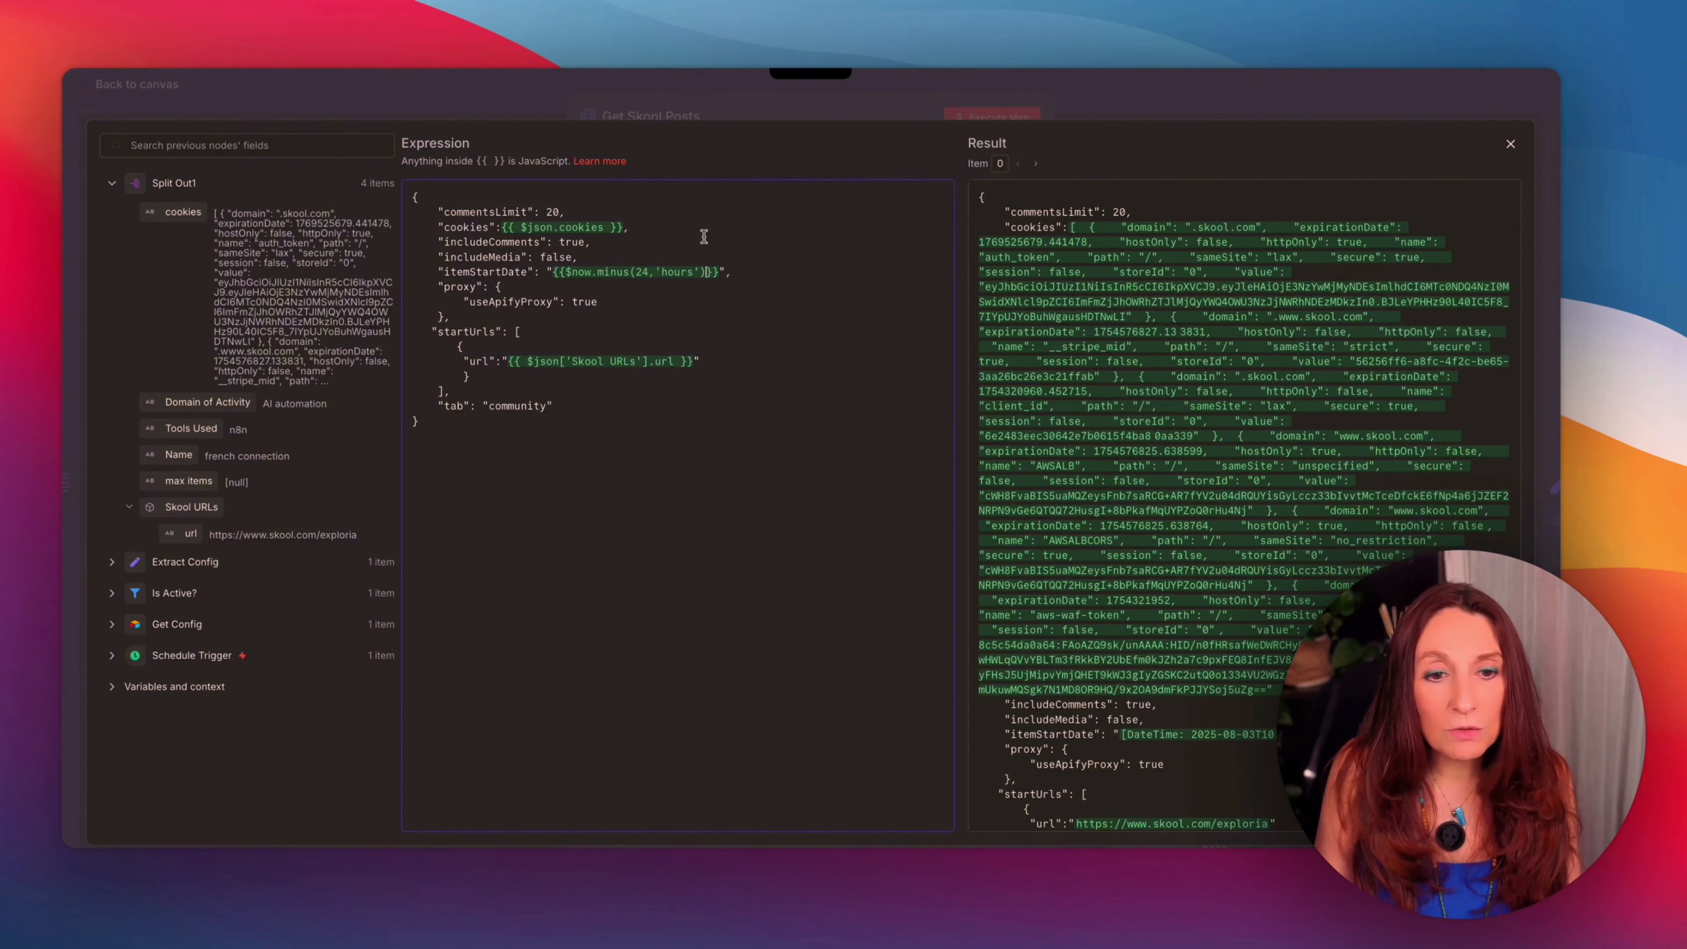
{"action": "key", "text": "BackSpace"}
{"action": "key", "text": "BackSpace"}
{"action": "key", "text": "BackSpace"}
{"action": "key", "text": "BackSpace"}
{"action": "key", "text": "BackSpace"}
{"action": "key", "text": "BackSpace"}
{"action": "key", "text": "BackSpace"}
{"action": "key", "text": "BackSpace"}
{"action": "key", "text": "BackSpace"}
{"action": "key", "text": "BackSpace"}
{"action": "key", "text": "BackSpace"}
{"action": "key", "text": "BackSpace"}
{"action": "key", "text": "BackSpace"}
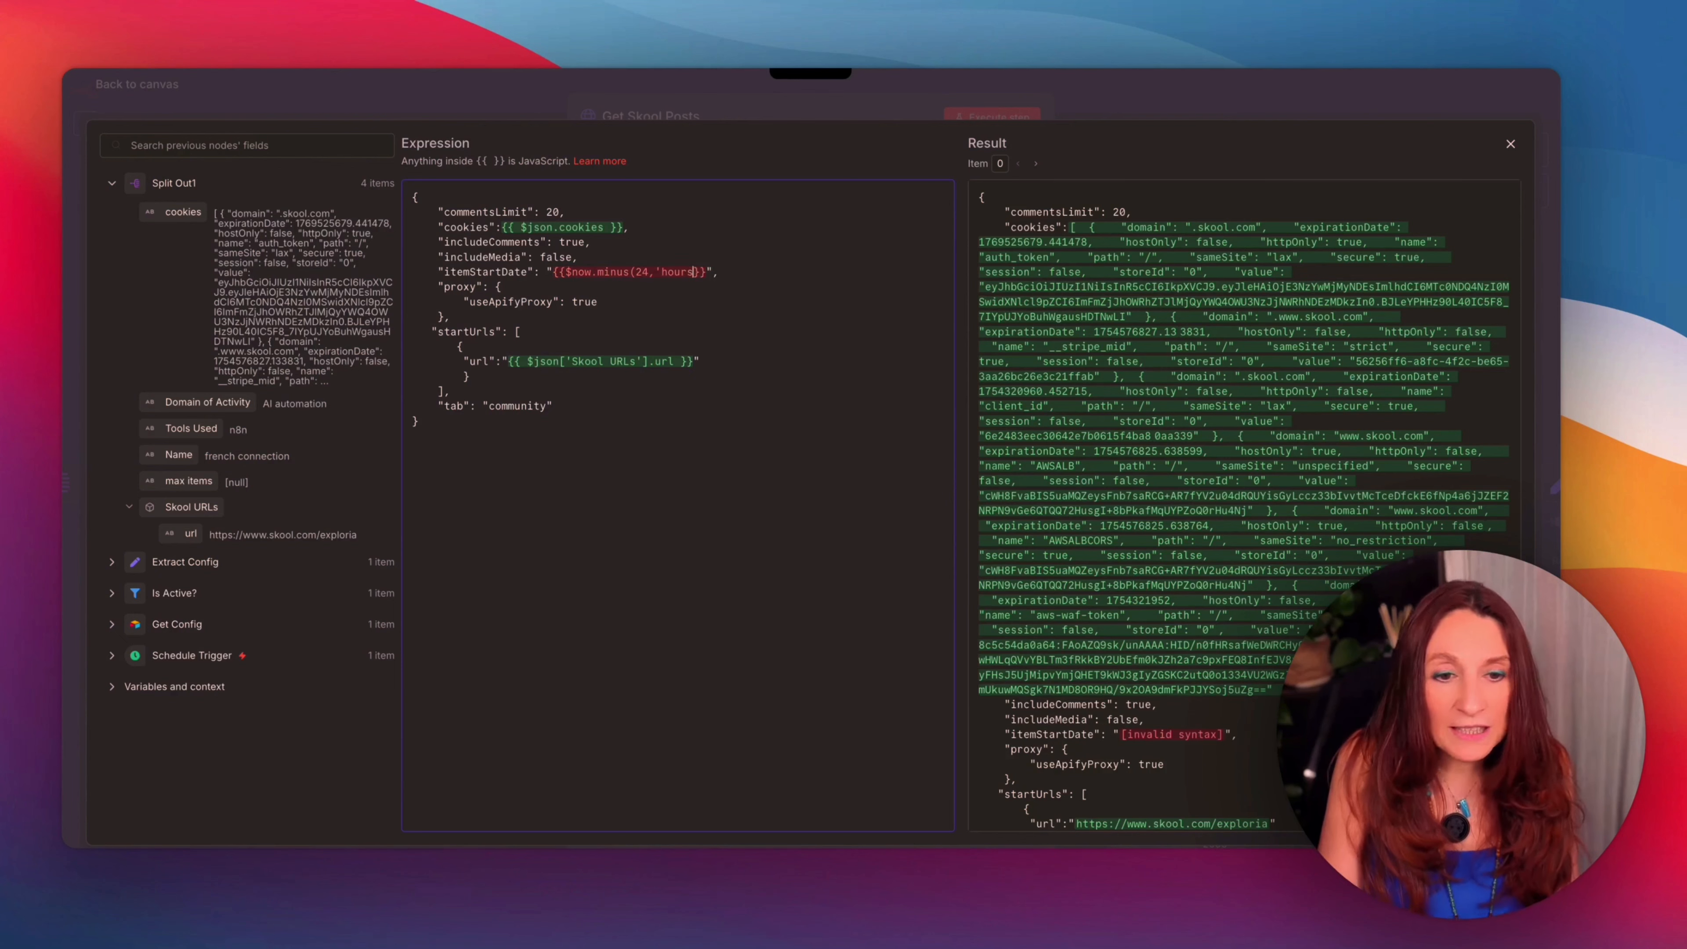
{"action": "key", "text": "BackSpace"}
{"action": "key", "text": "BackSpace"}
{"action": "key", "text": "BackSpace"}
{"action": "key", "text": "BackSpace"}
{"action": "key", "text": "BackSpace"}
{"action": "key", "text": "BackSpace"}
{"action": "key", "text": "BackSpace"}
{"action": "key", "text": "BackSpace"}
{"action": "key", "text": "BackSpace"}
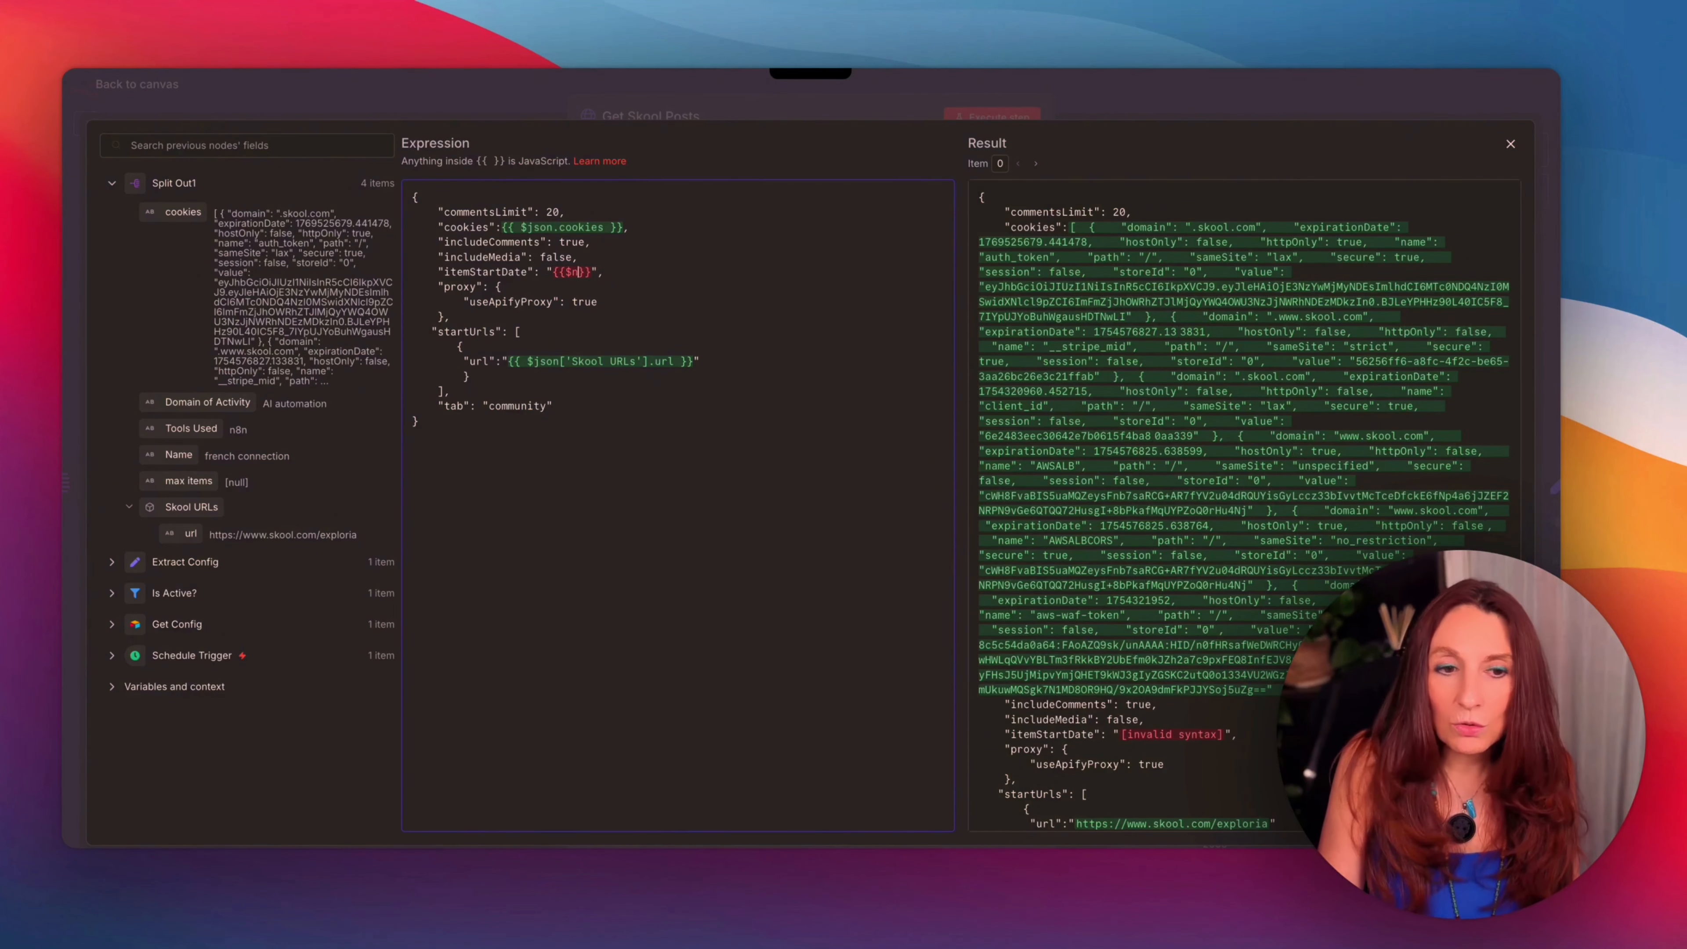
Set itemStartDate to {{$now.minus(24,'hours')}} in the JSON body, and close the editor and the node
{"action": "type", "text": "$"}
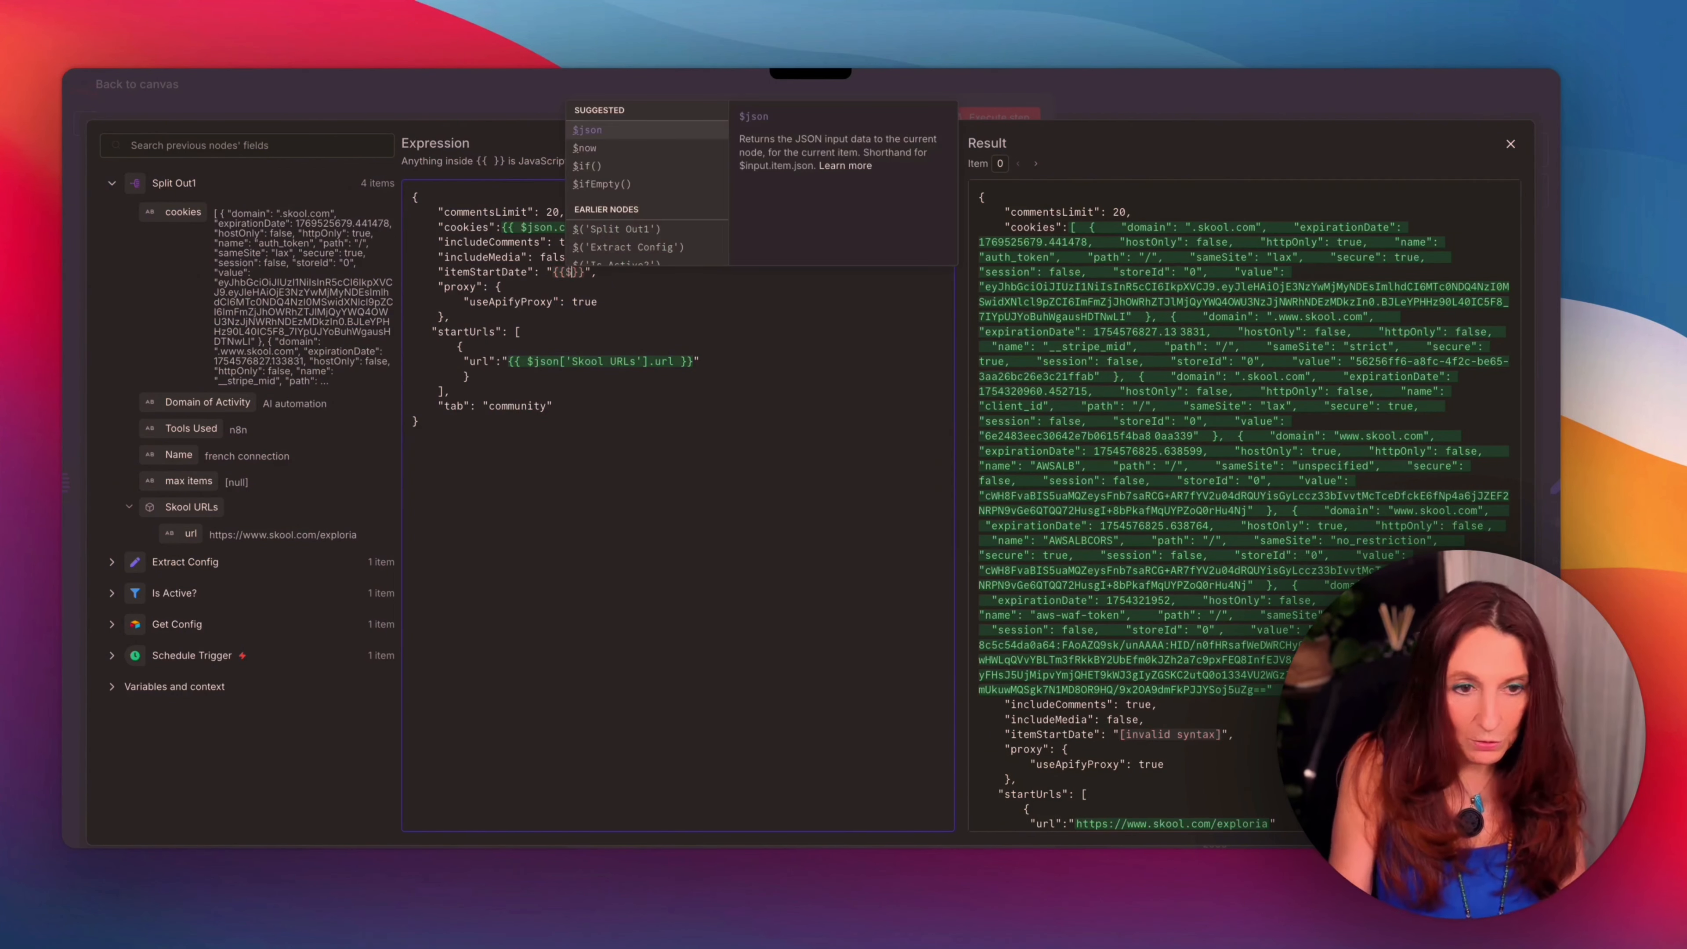
{"action": "type", "text": "now"}
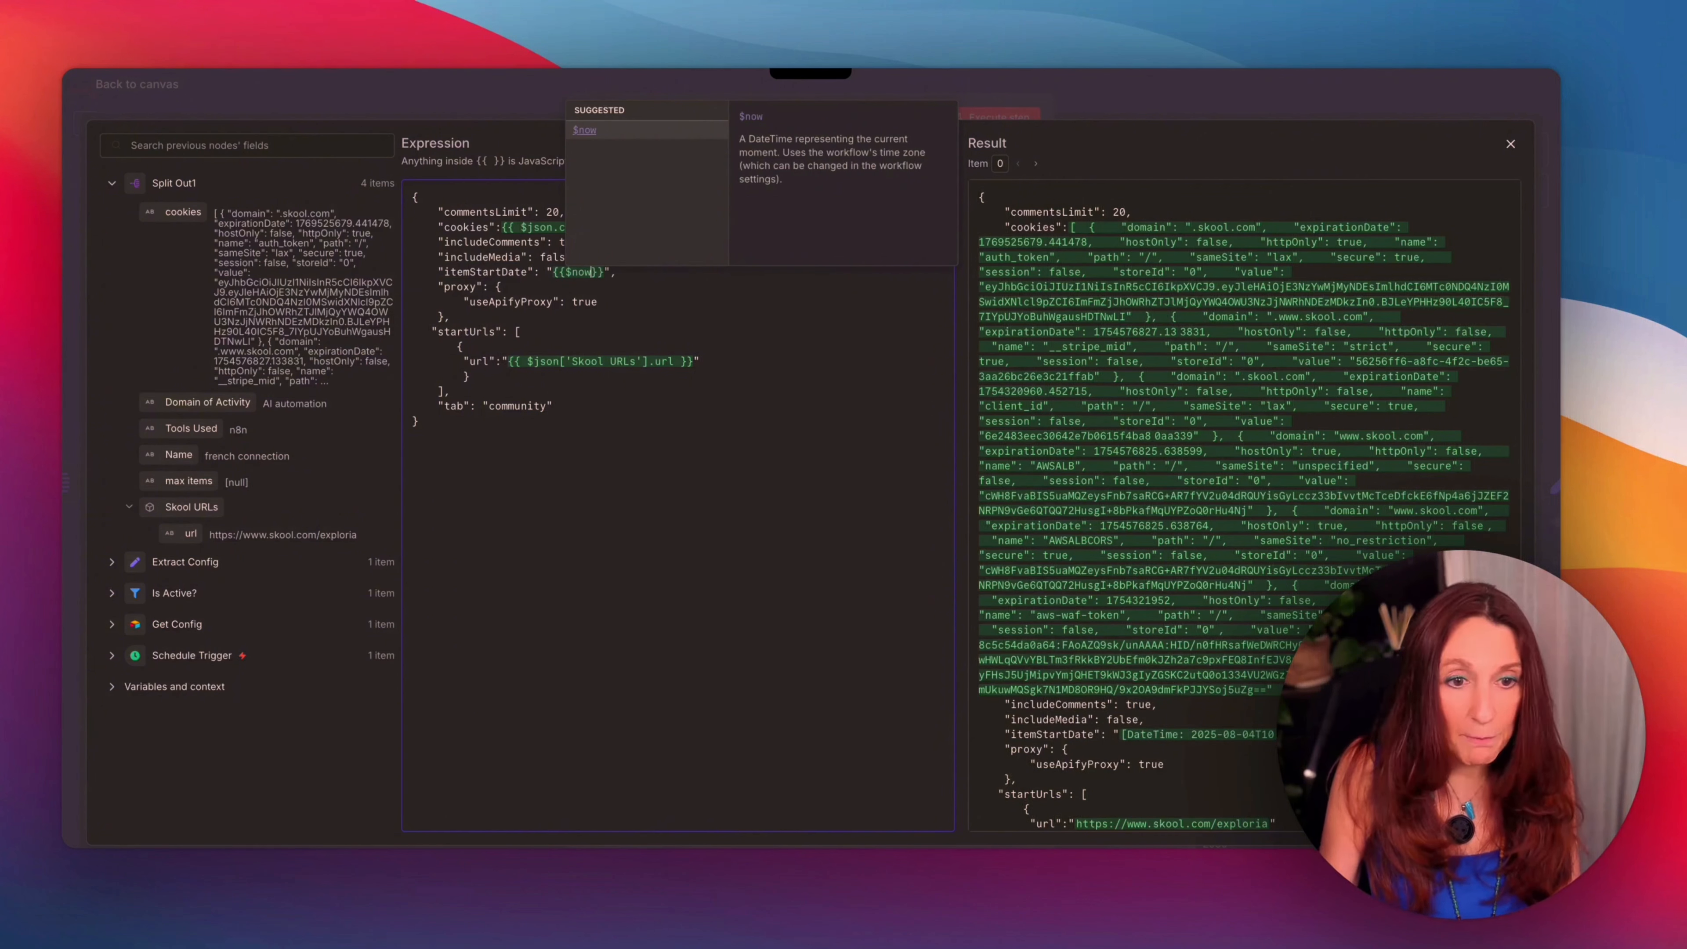
{"action": "type", "text": "."}
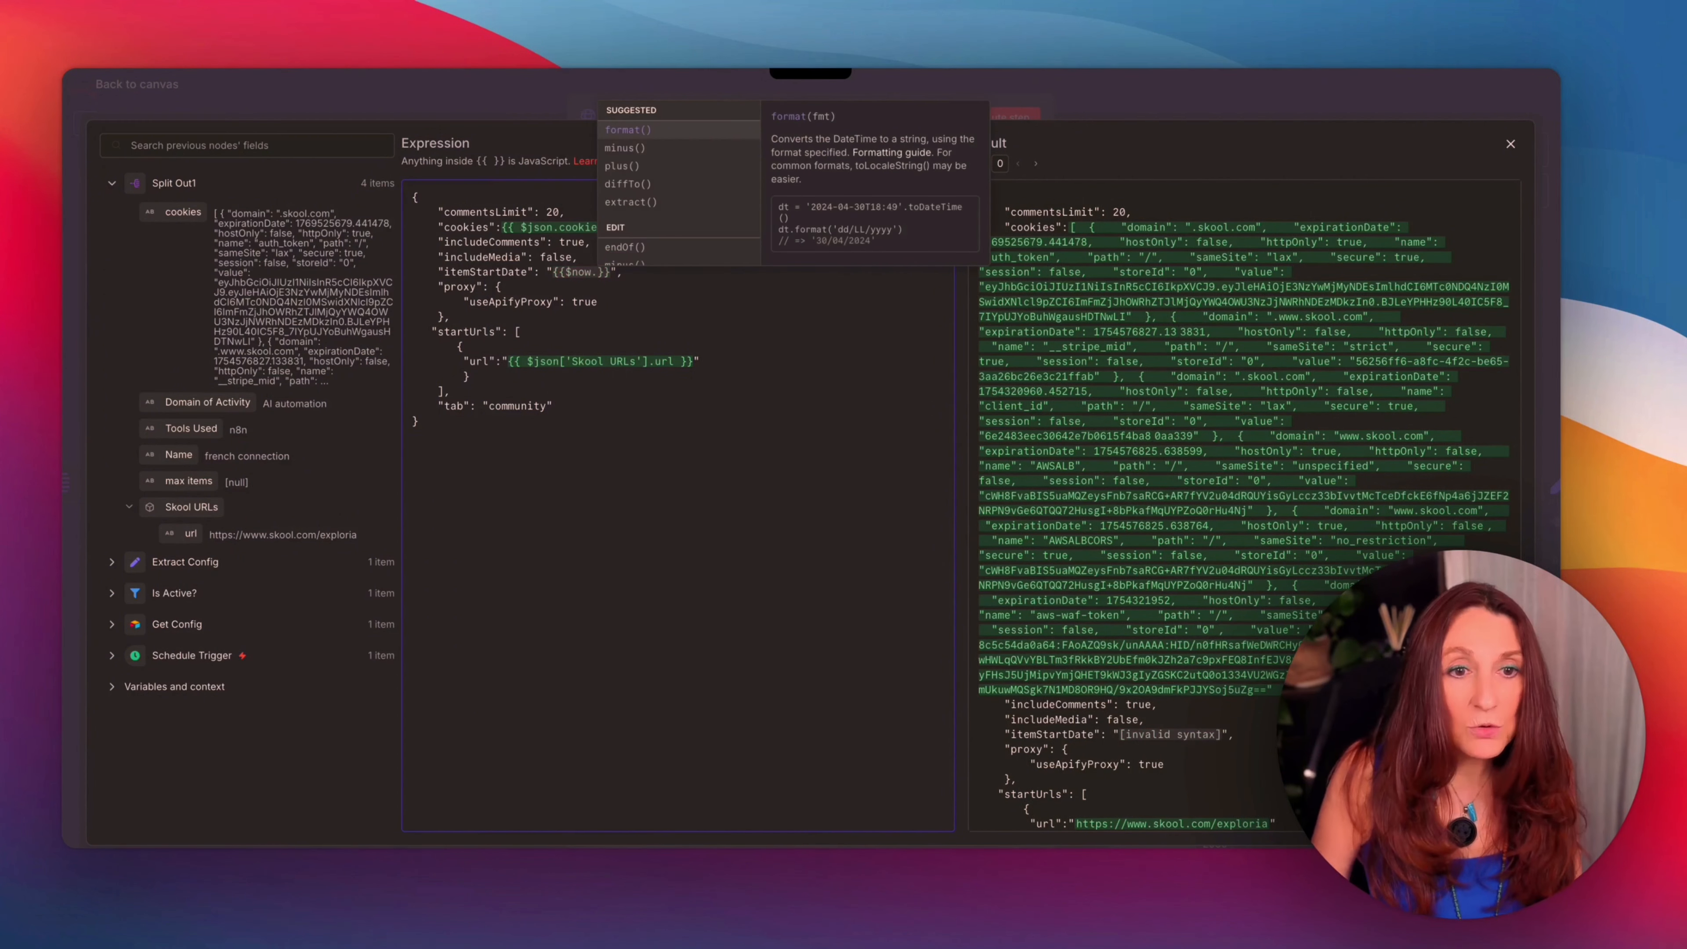
{"action": "left_click", "coordinate": [624, 147]}
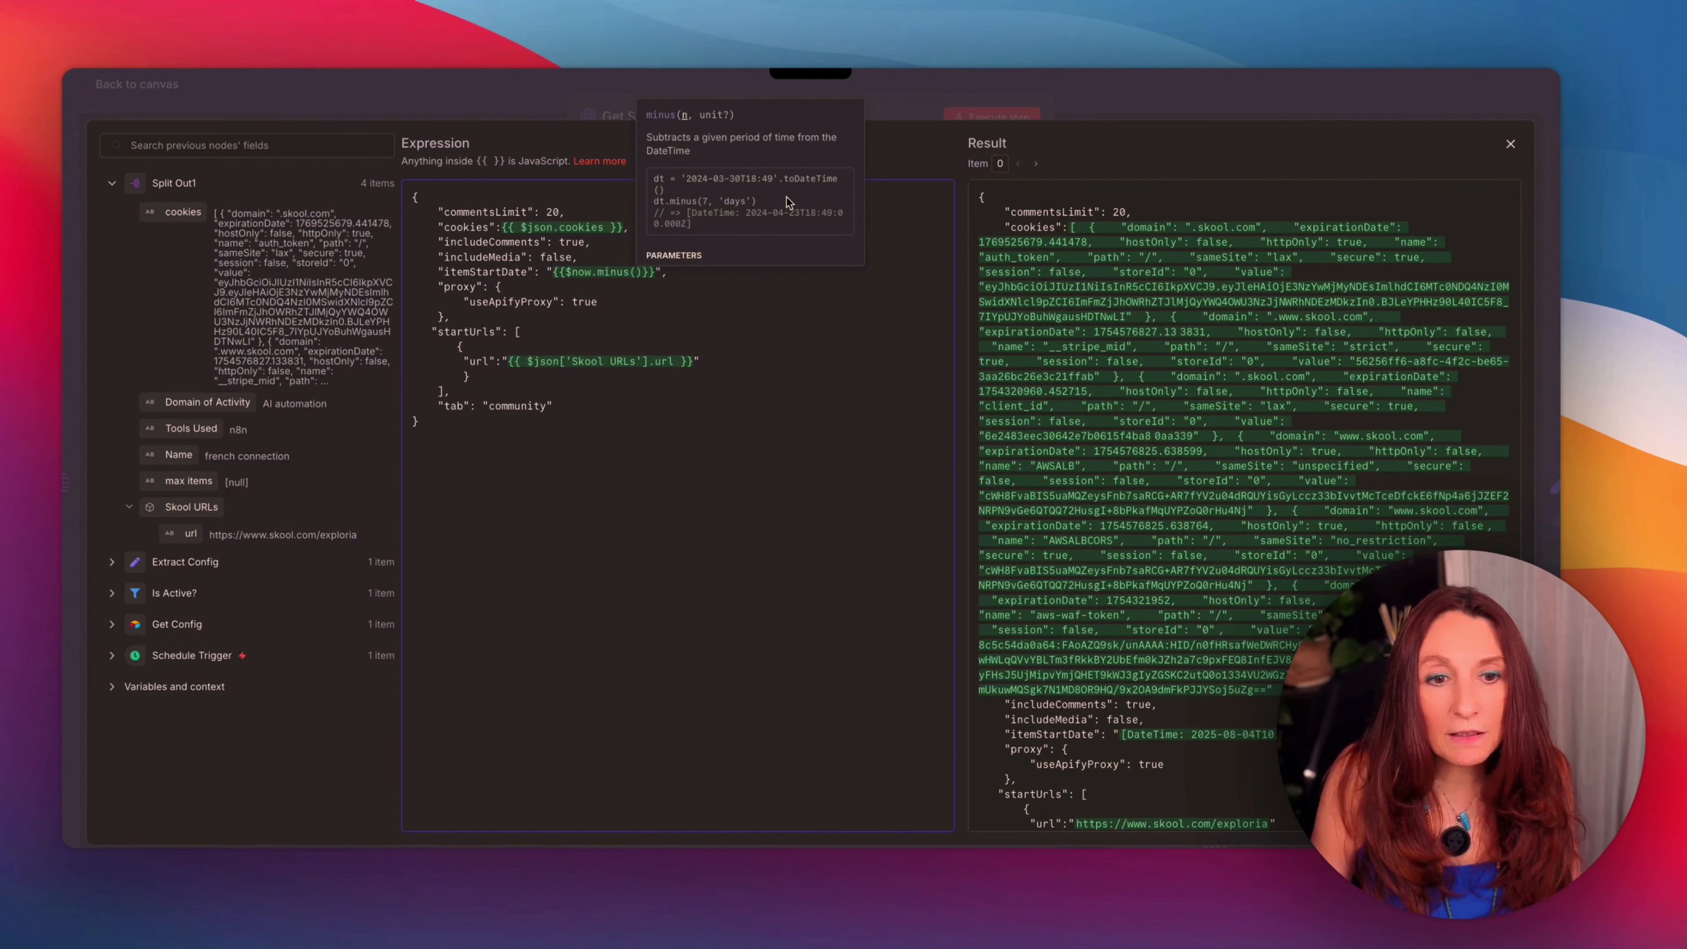
{"action": "type", "text": "2"}
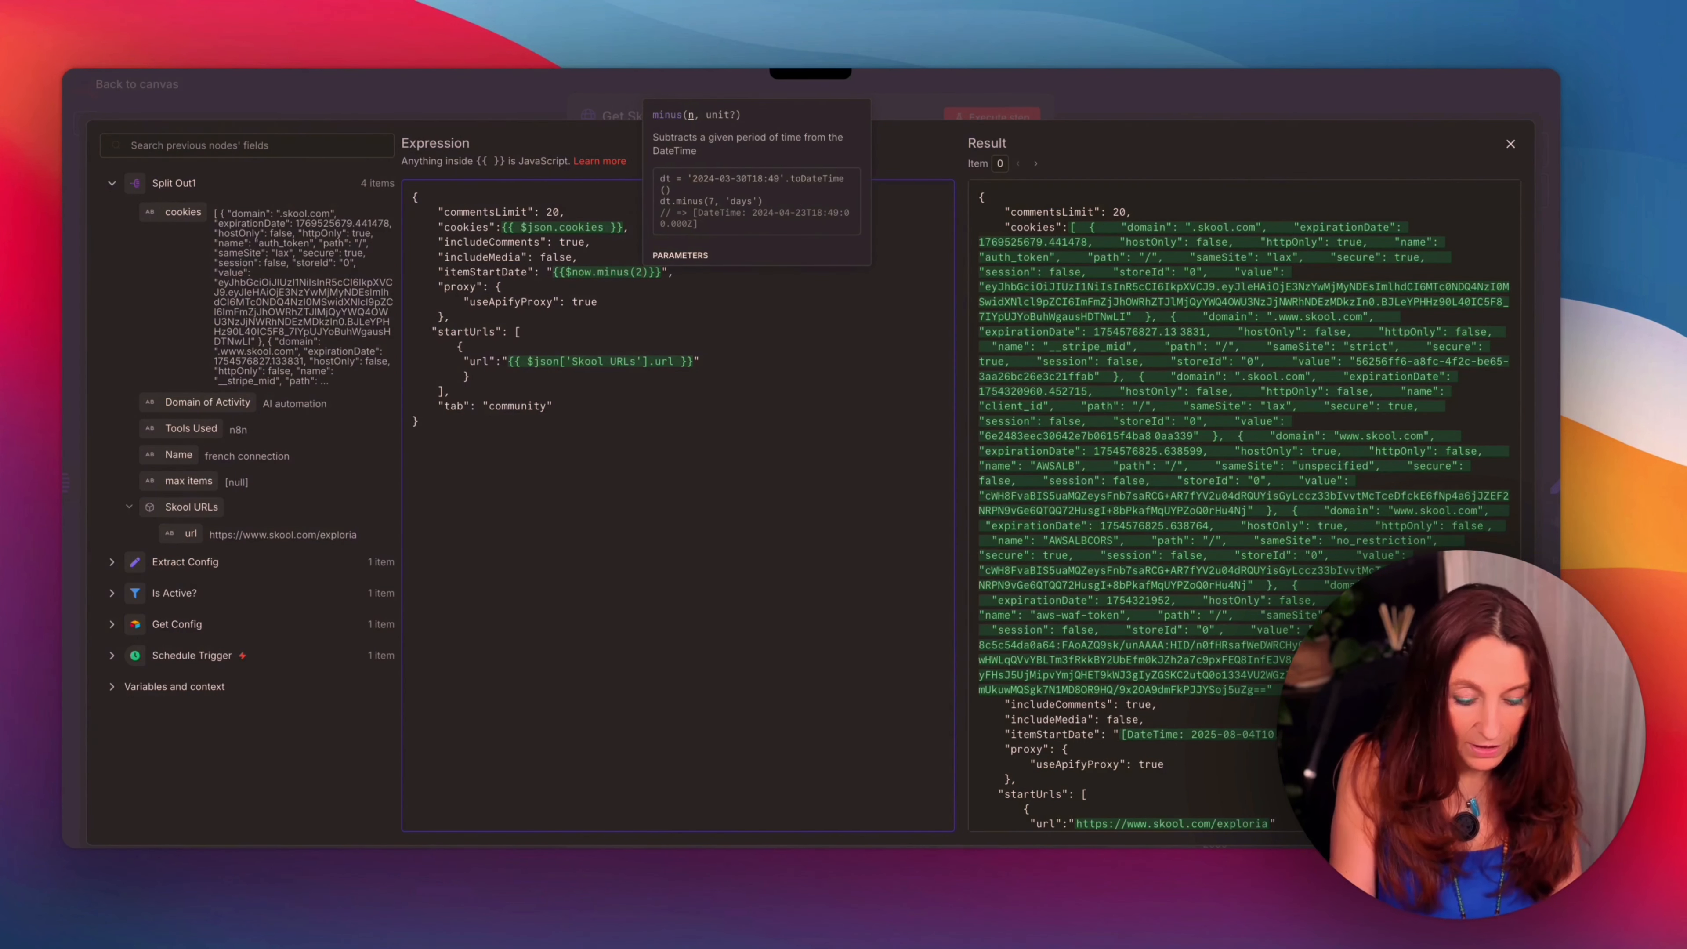
{"action": "type", "text": "4, 'hous"}
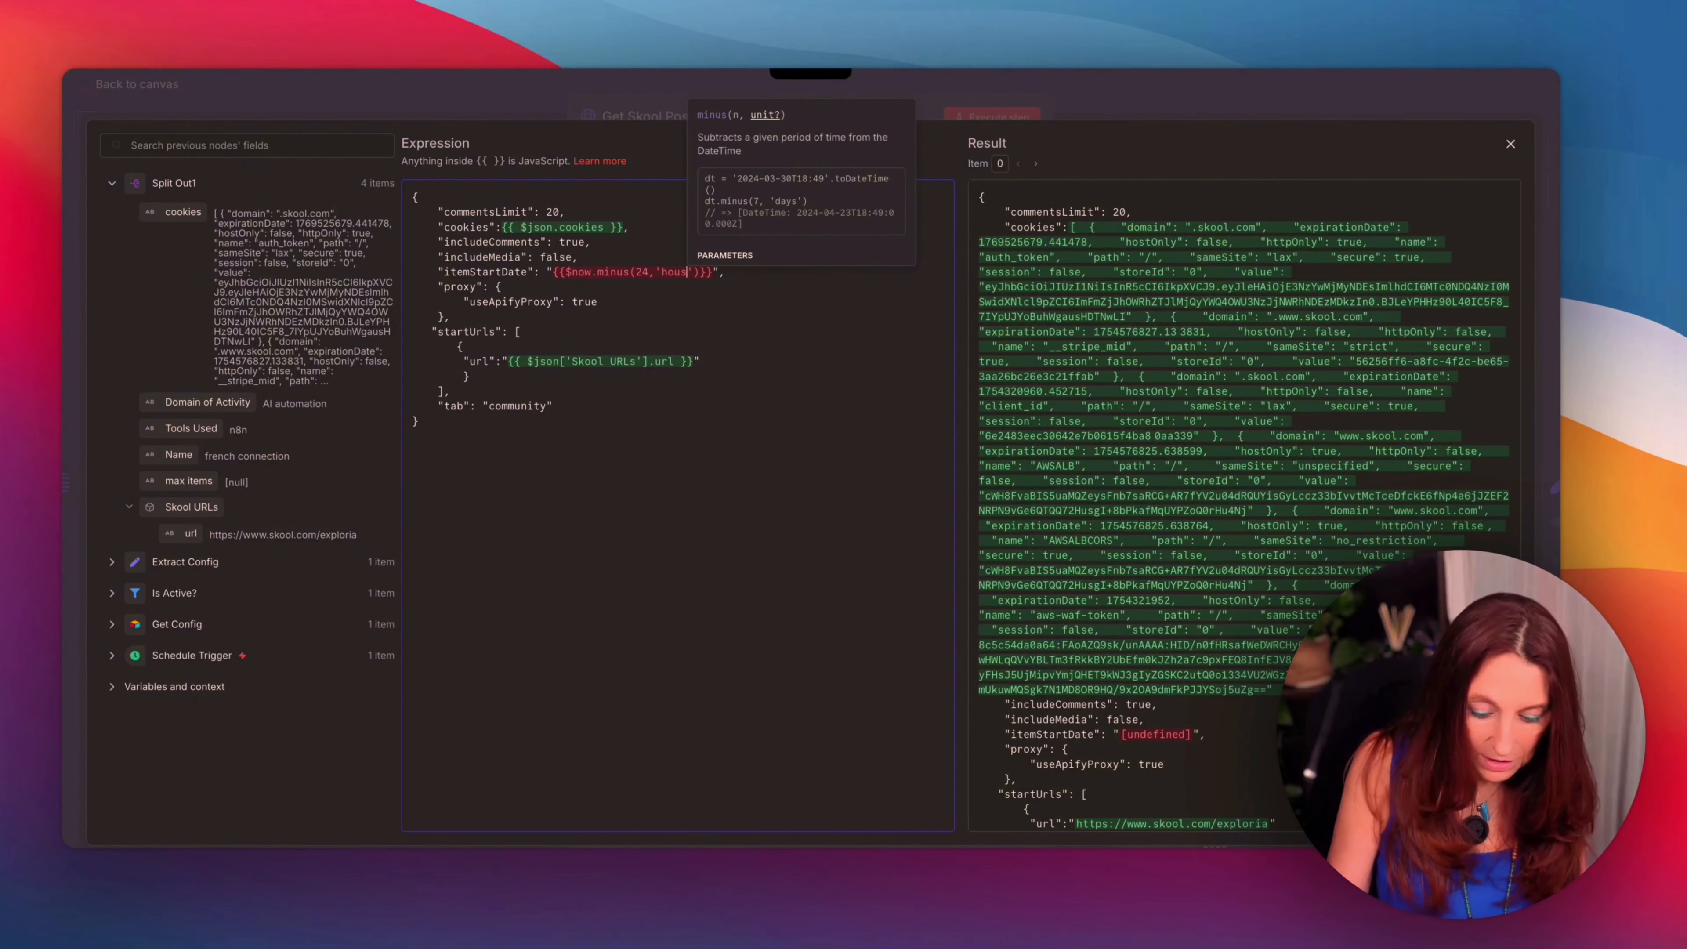
{"action": "key", "text": "BackSpace"}
{"action": "type", "text": "rs"}
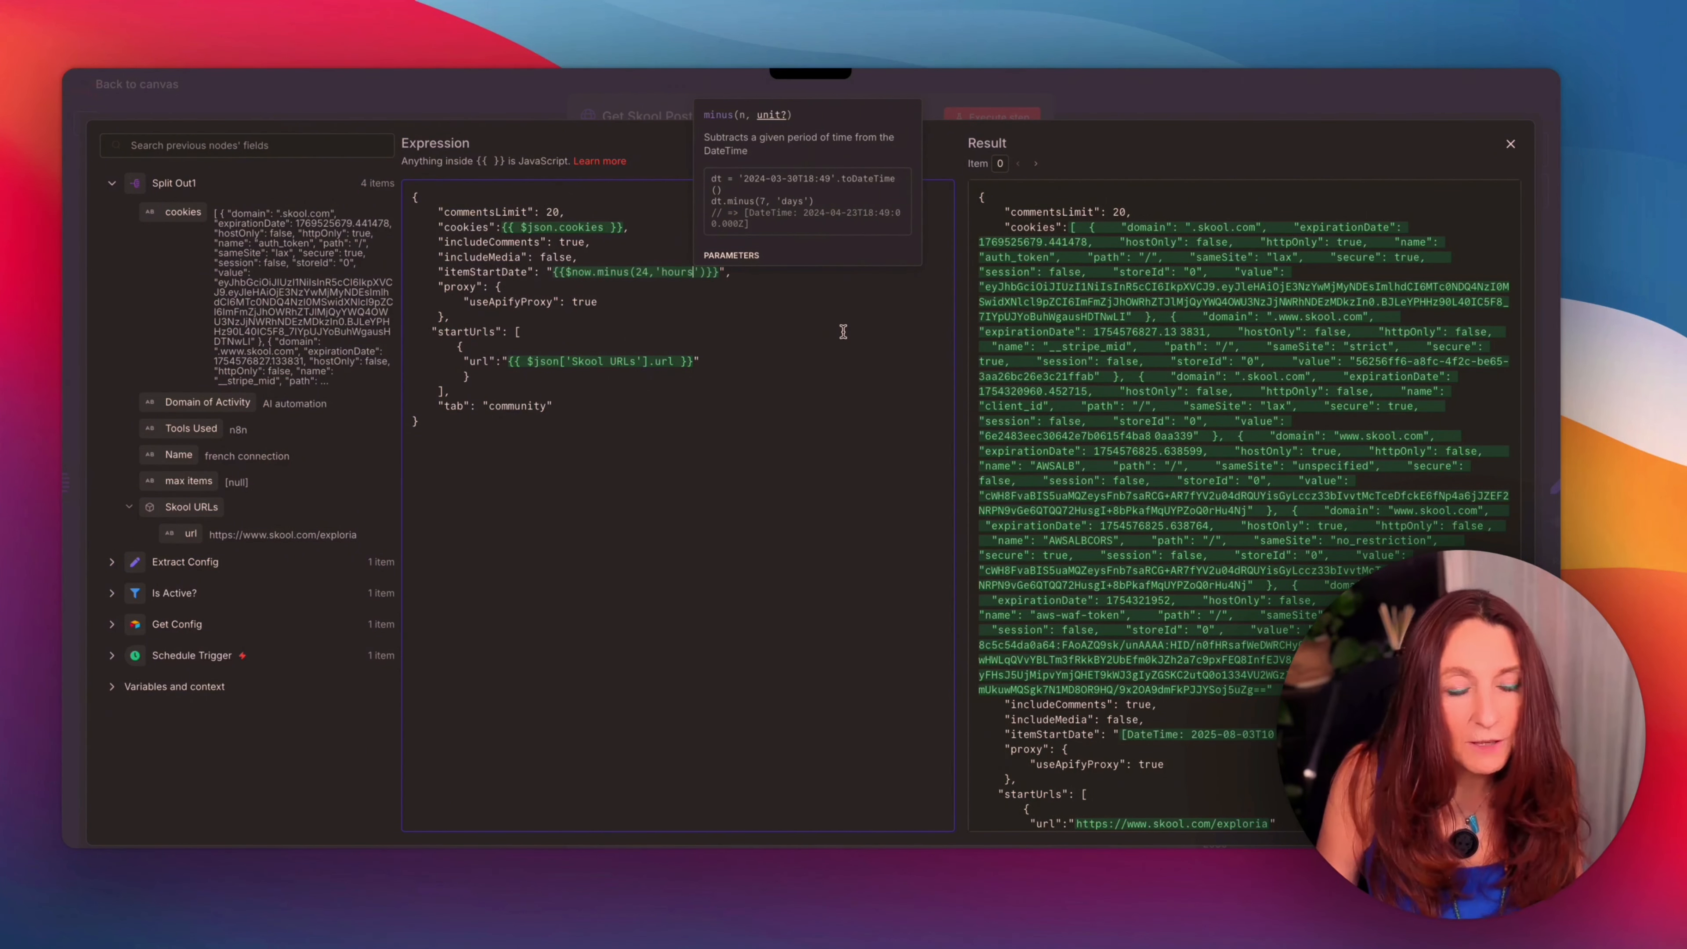
{"action": "left_click", "coordinate": [844, 332]}
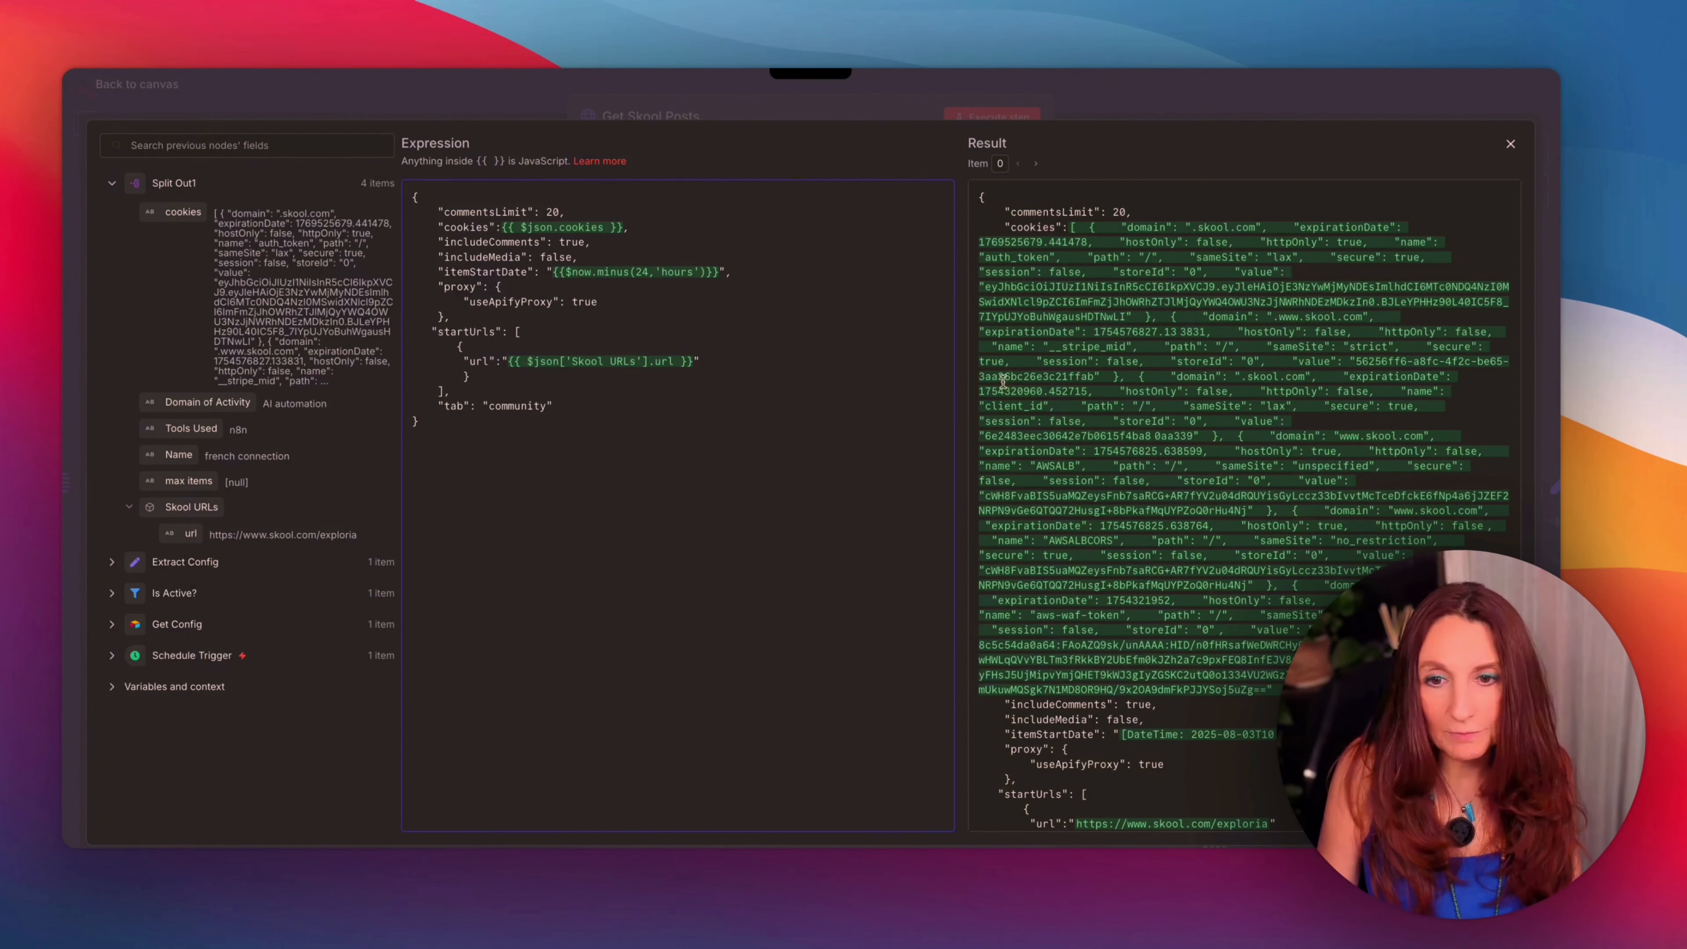
{"action": "left_click", "coordinate": [1511, 144]}
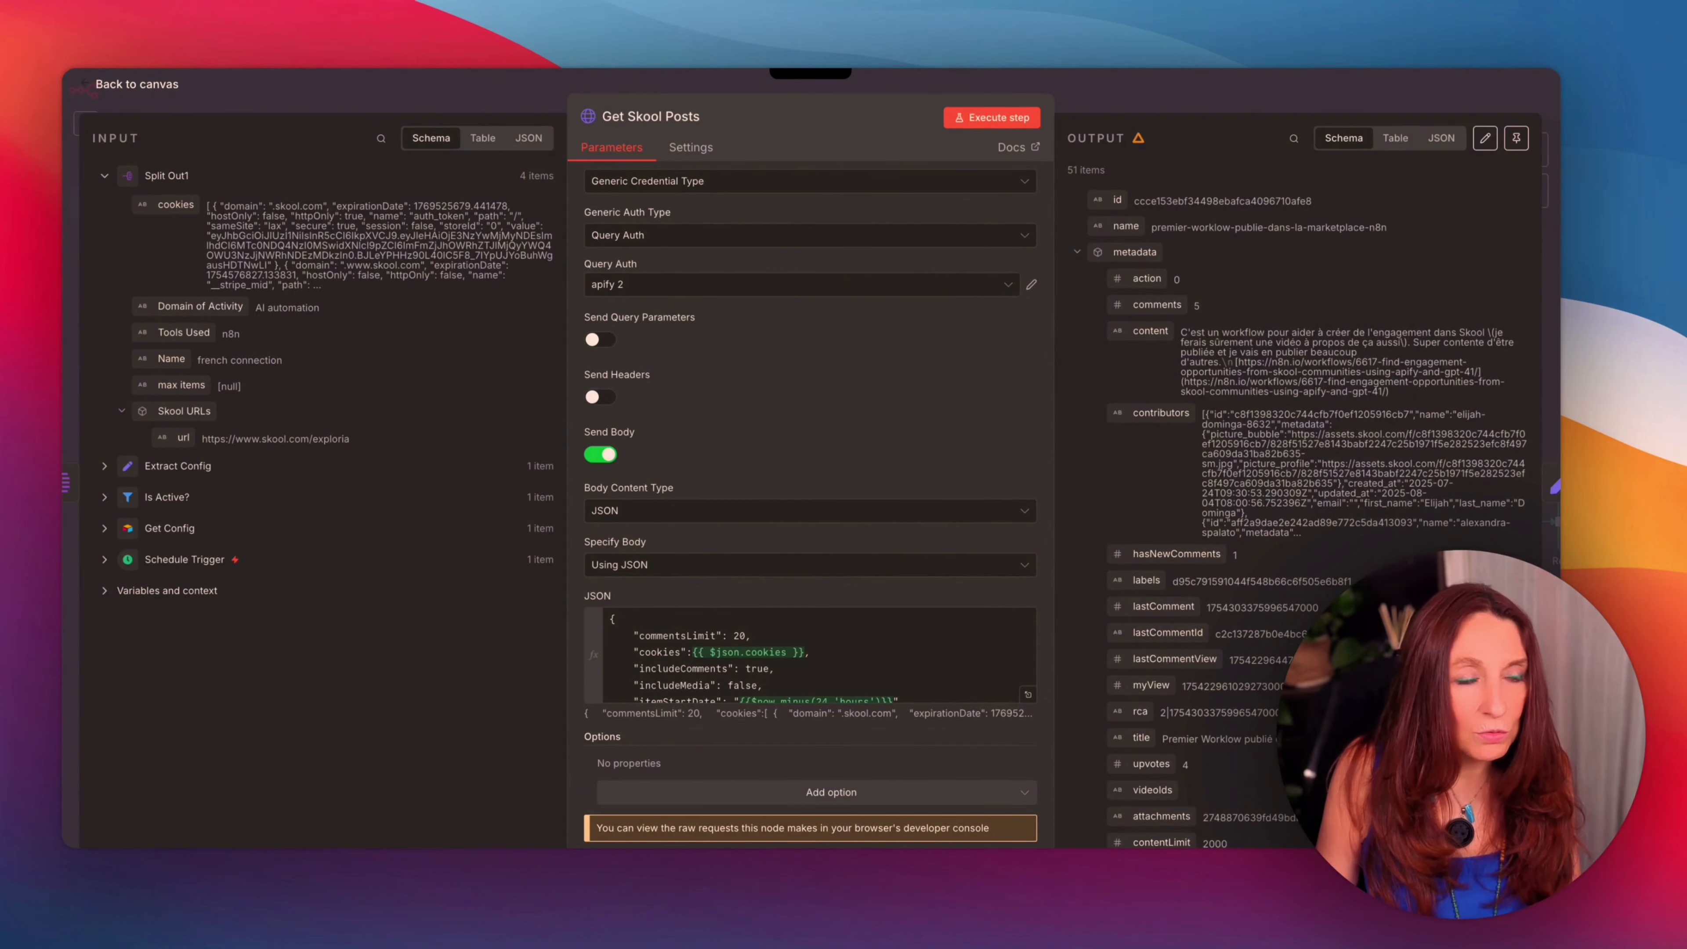
{"action": "left_click", "coordinate": [125, 86]}
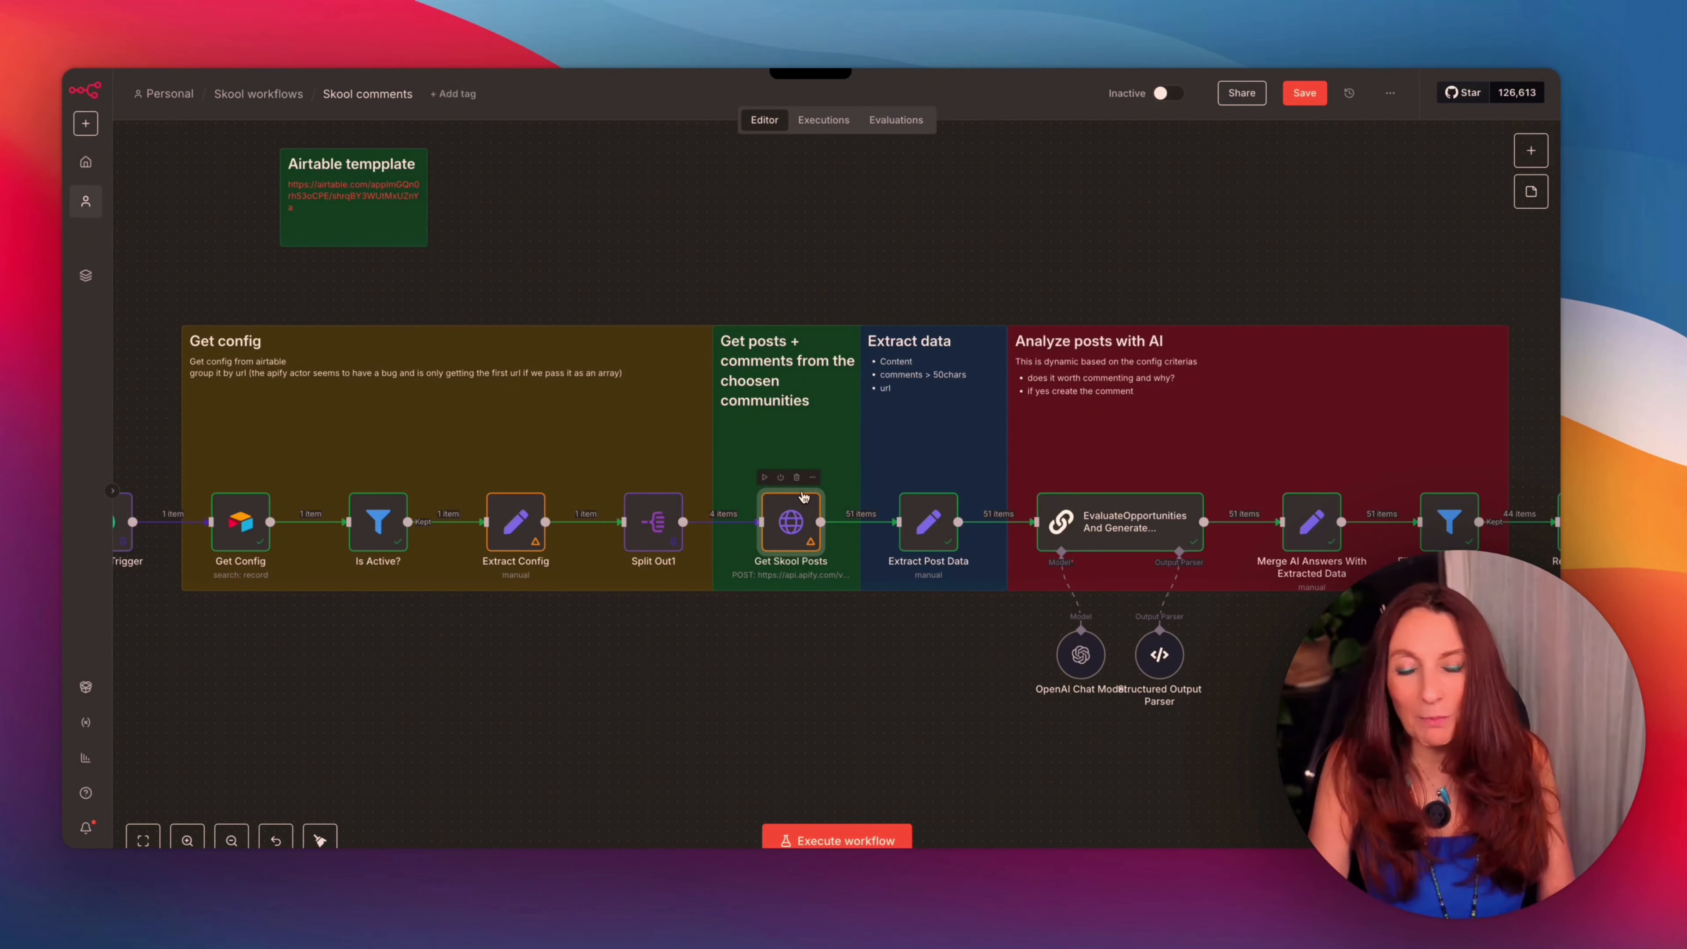
Review the field mappings in the Extract Post Data node from name to url, and return to the canvas
{"action": "scroll", "coordinate": [910, 427], "scroll_direction": "right", "scroll_amount": 5}
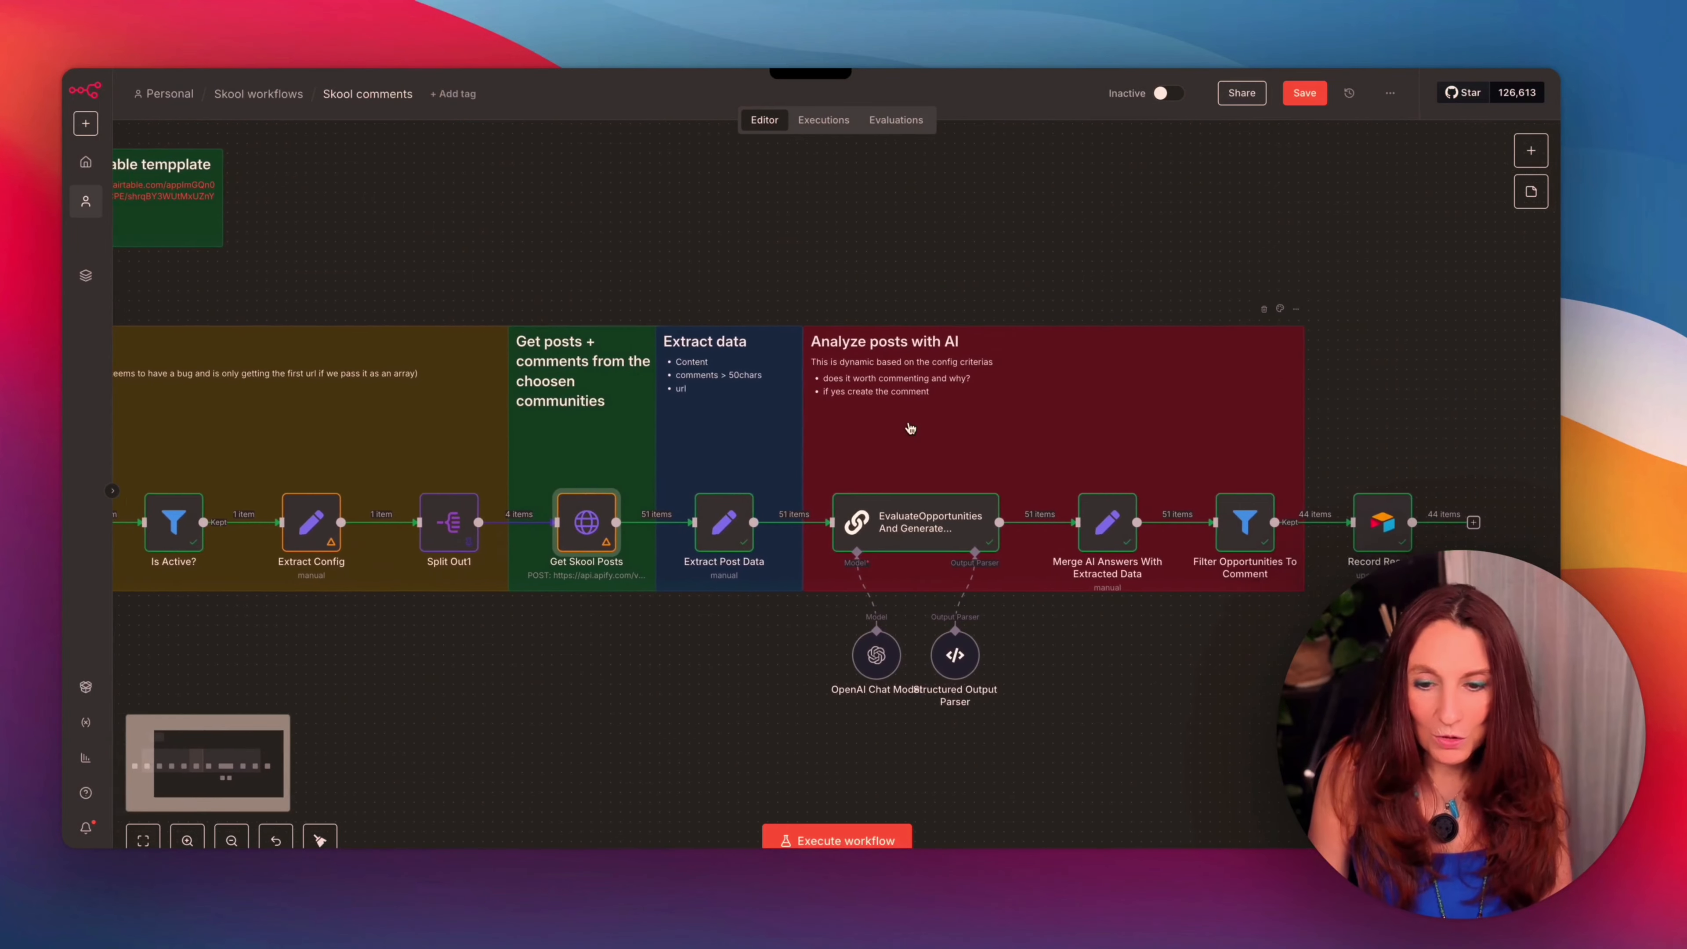
{"action": "scroll", "coordinate": [910, 428], "scroll_direction": "right", "scroll_amount": 1}
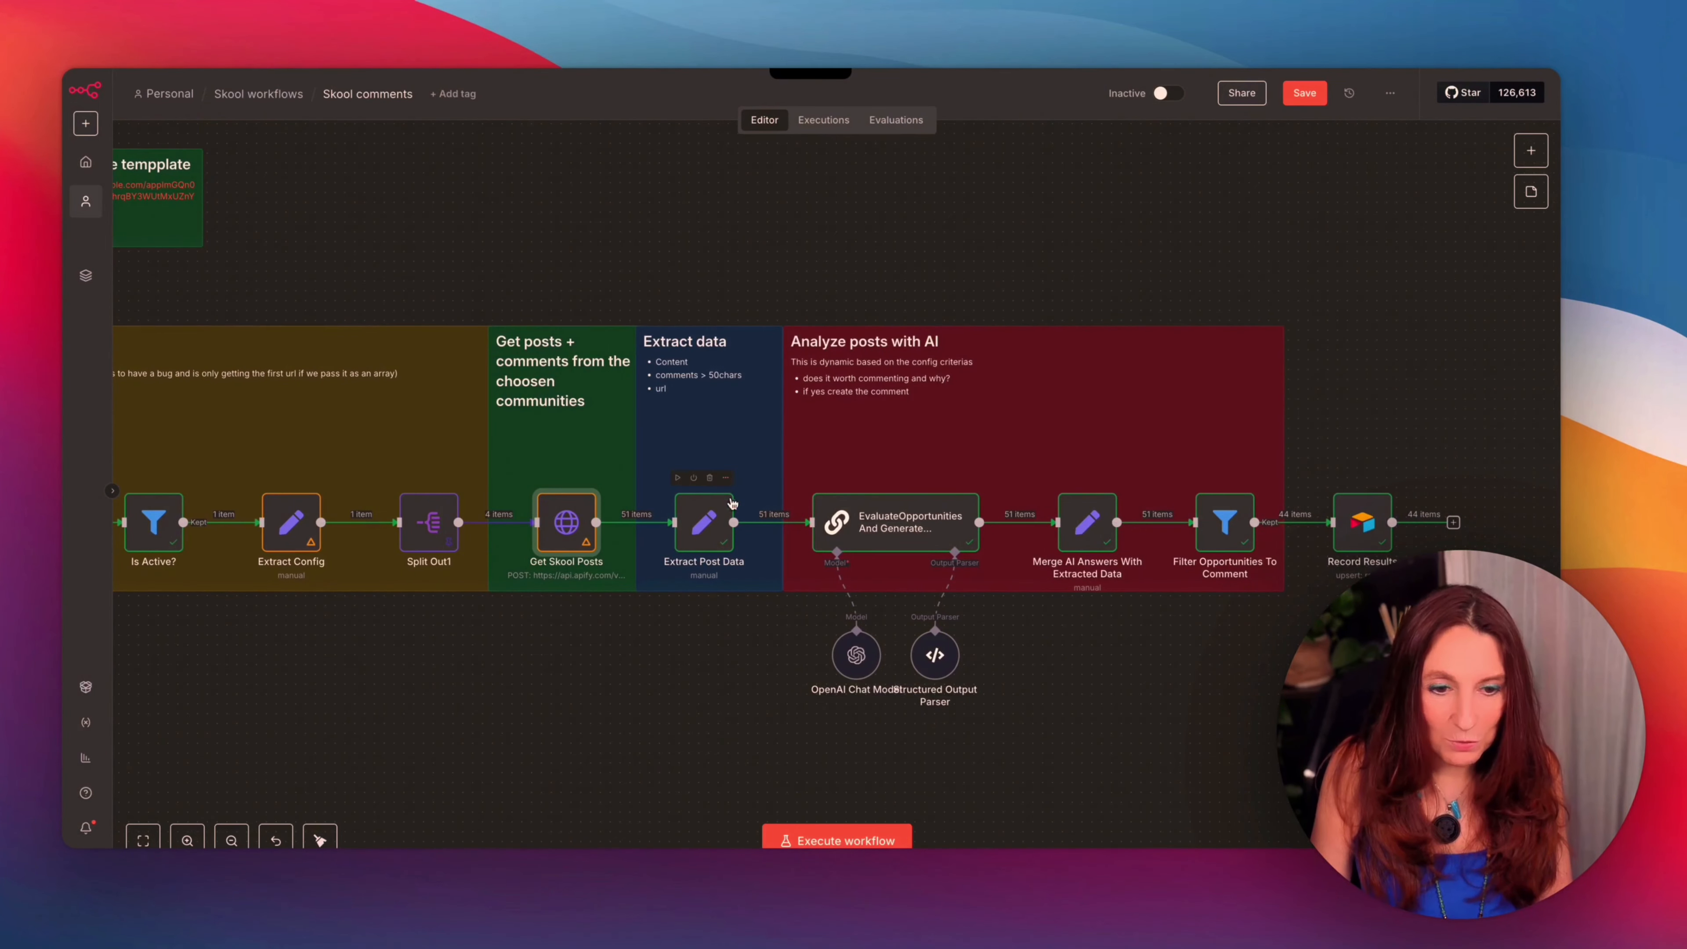
{"action": "left_click", "coordinate": [711, 521]}
{"action": "double_click", "coordinate": [711, 521]}
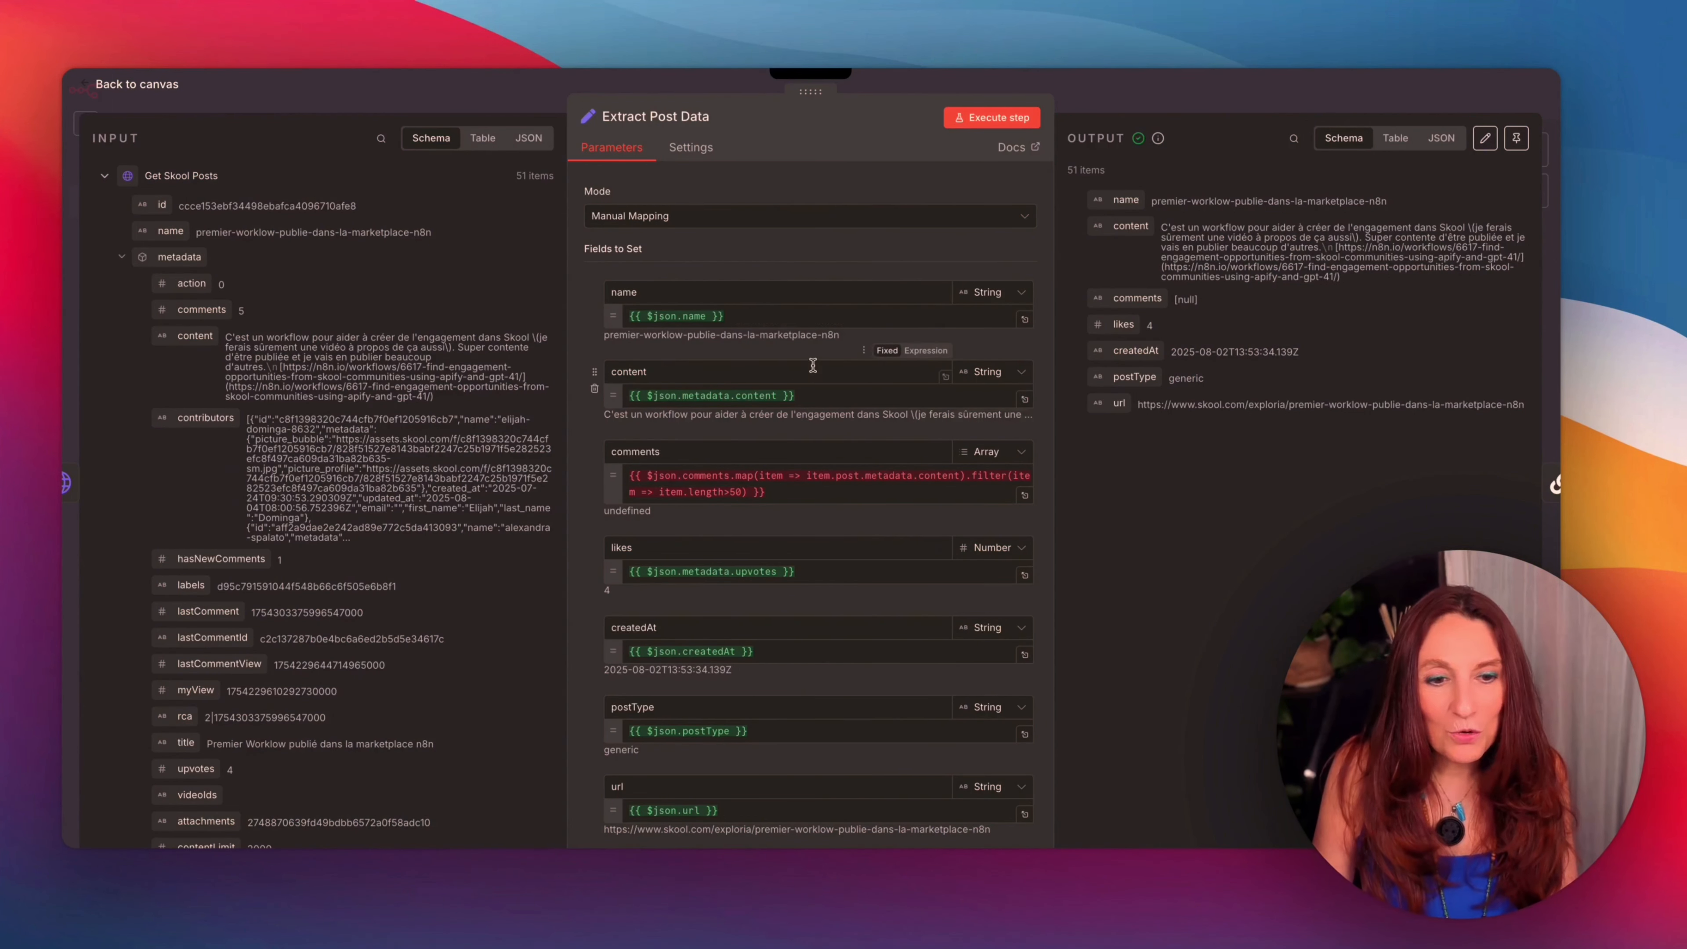
{"action": "scroll", "coordinate": [813, 365], "scroll_direction": "down", "scroll_amount": 2}
{"action": "scroll", "coordinate": [811, 367], "scroll_direction": "down", "scroll_amount": 1}
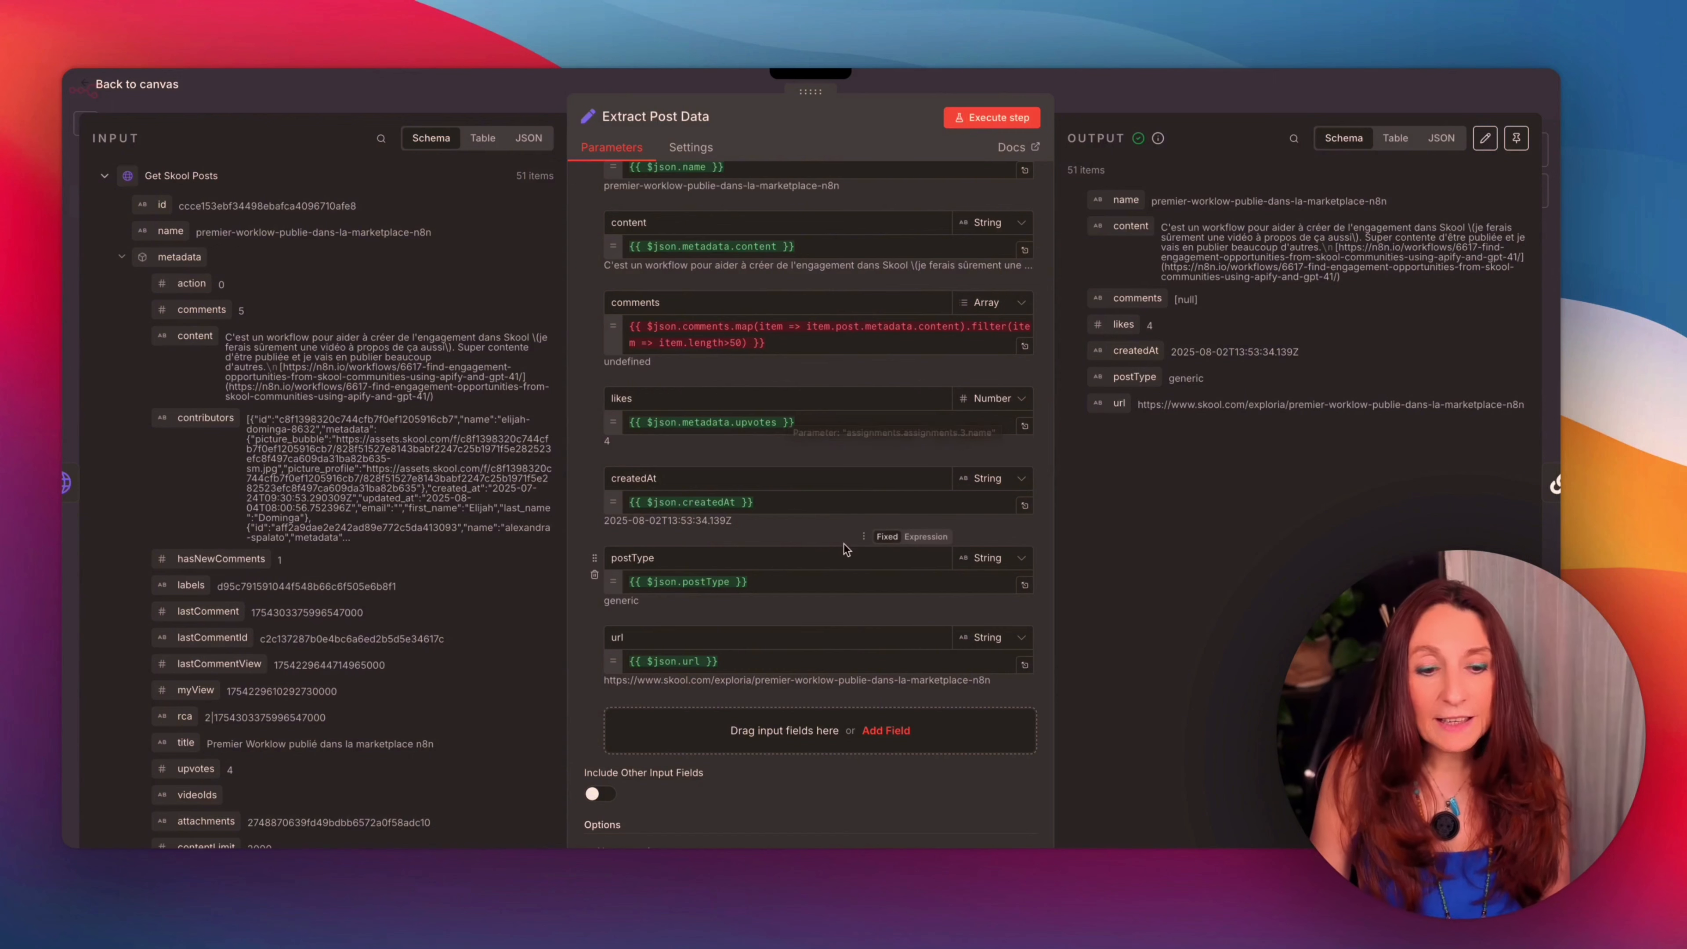
{"action": "scroll", "coordinate": [706, 550], "scroll_direction": "down", "scroll_amount": 1}
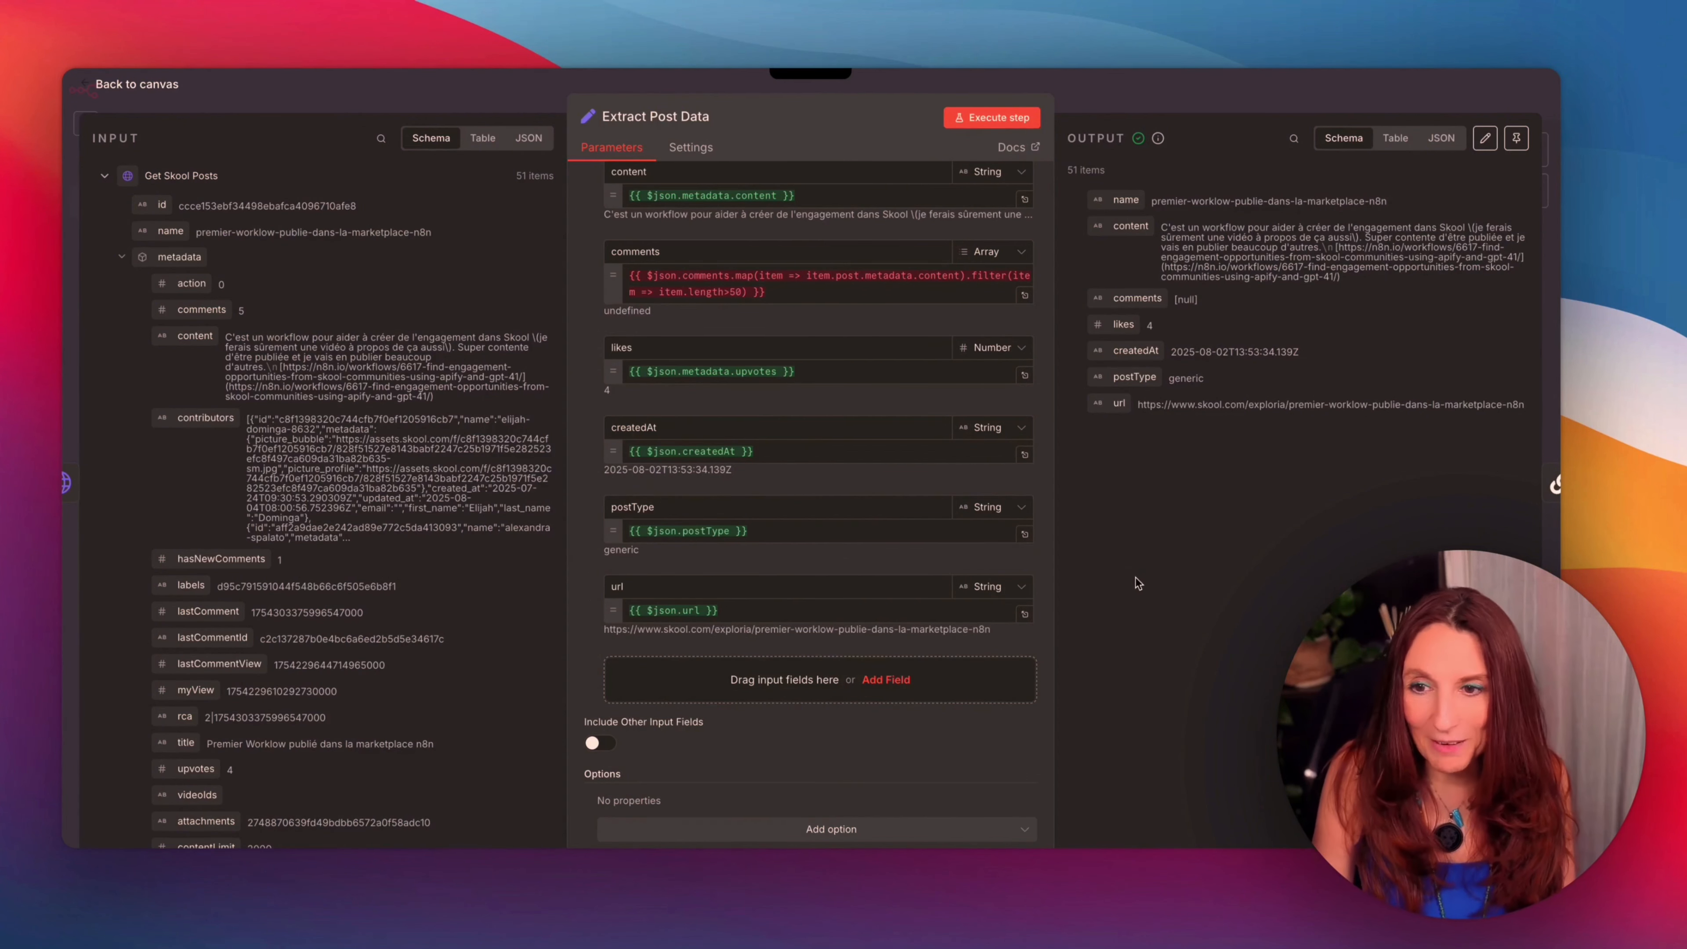
{"action": "key", "text": "Escape"}
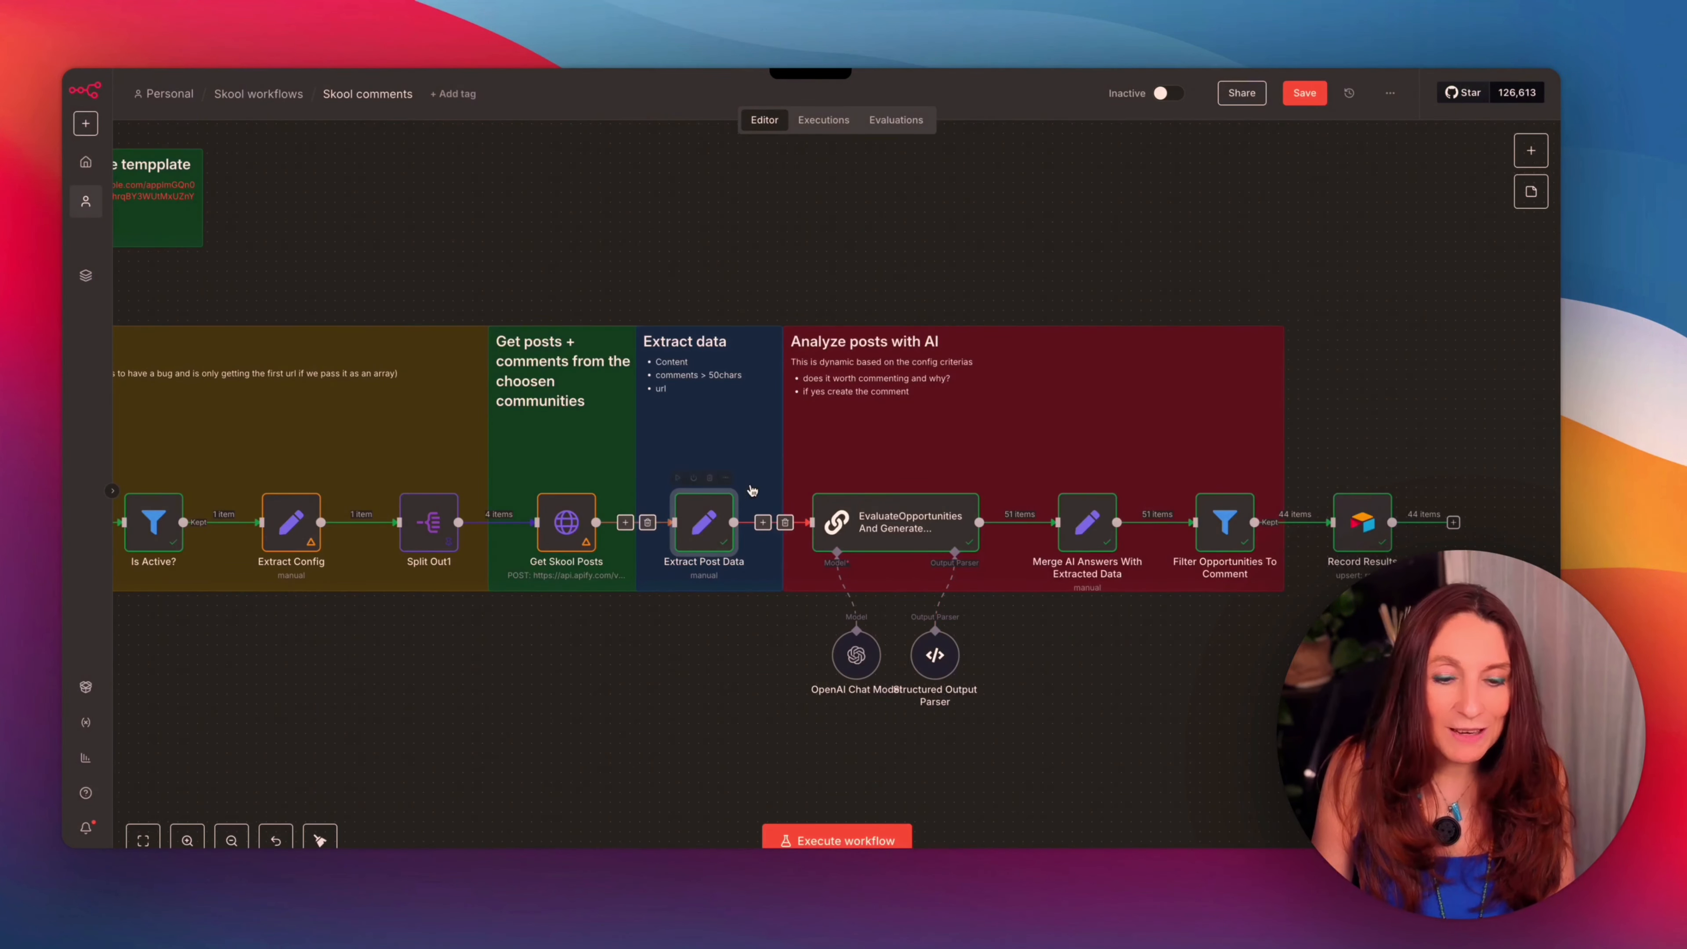
Open the EvaluateOpportunities And Generate Comments node and review its user prompt, output format setting and chat messages
{"action": "scroll", "coordinate": [894, 517], "scroll_direction": "right", "scroll_amount": 2}
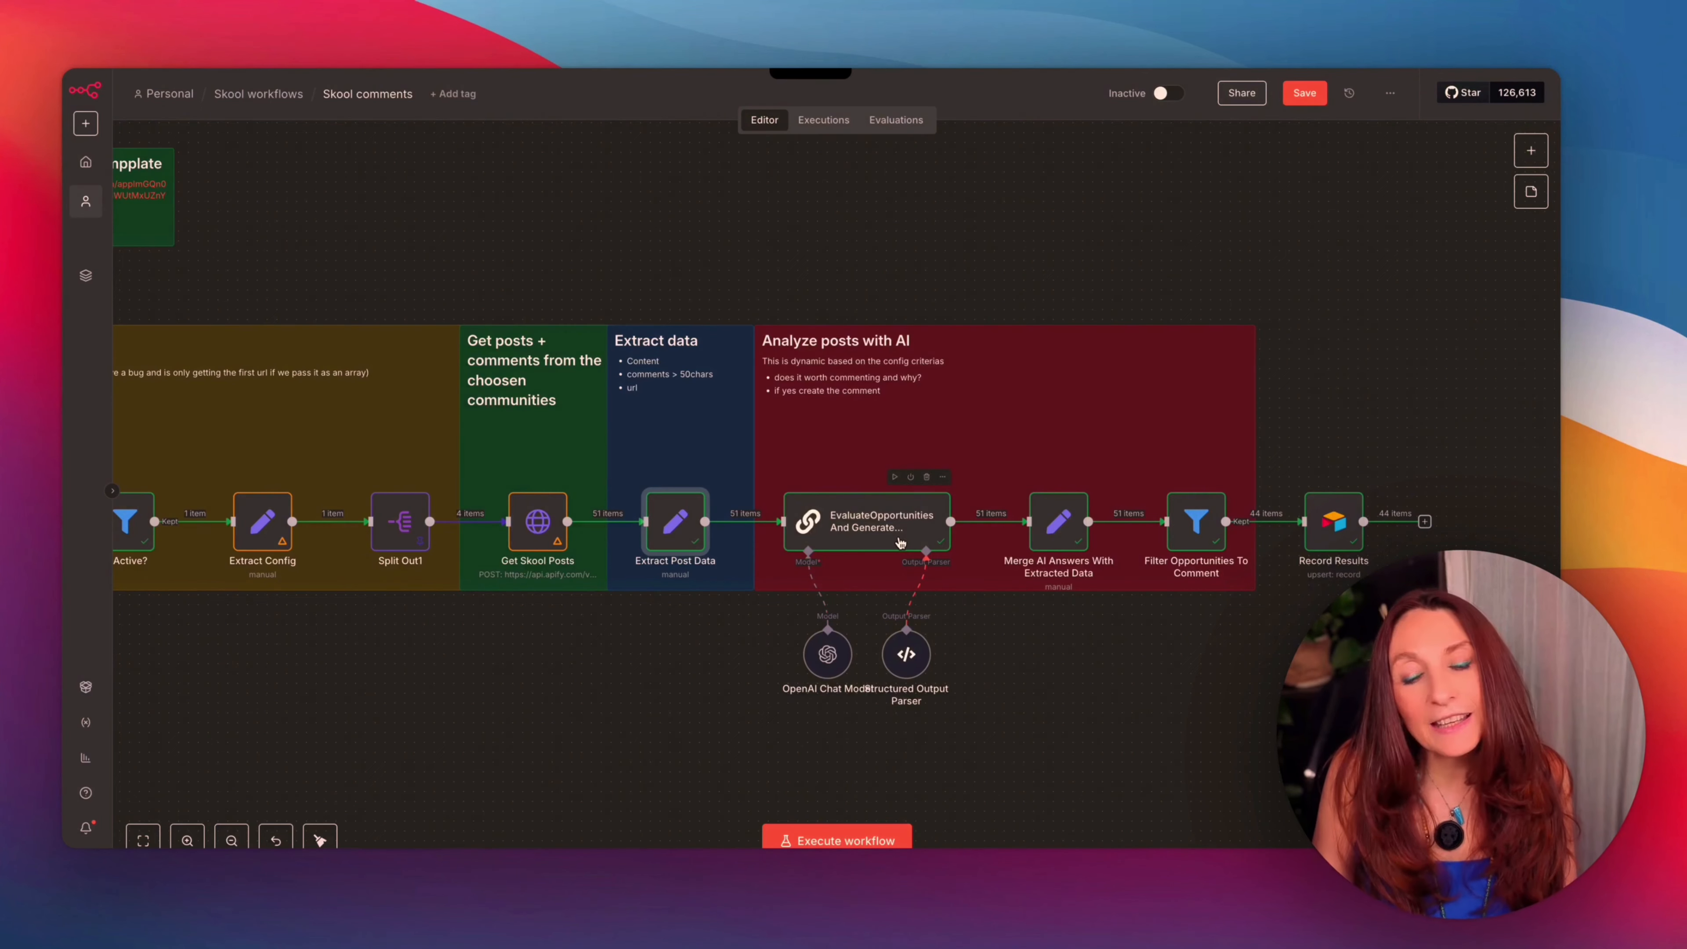
{"action": "left_click", "coordinate": [901, 542]}
{"action": "double_click", "coordinate": [898, 541]}
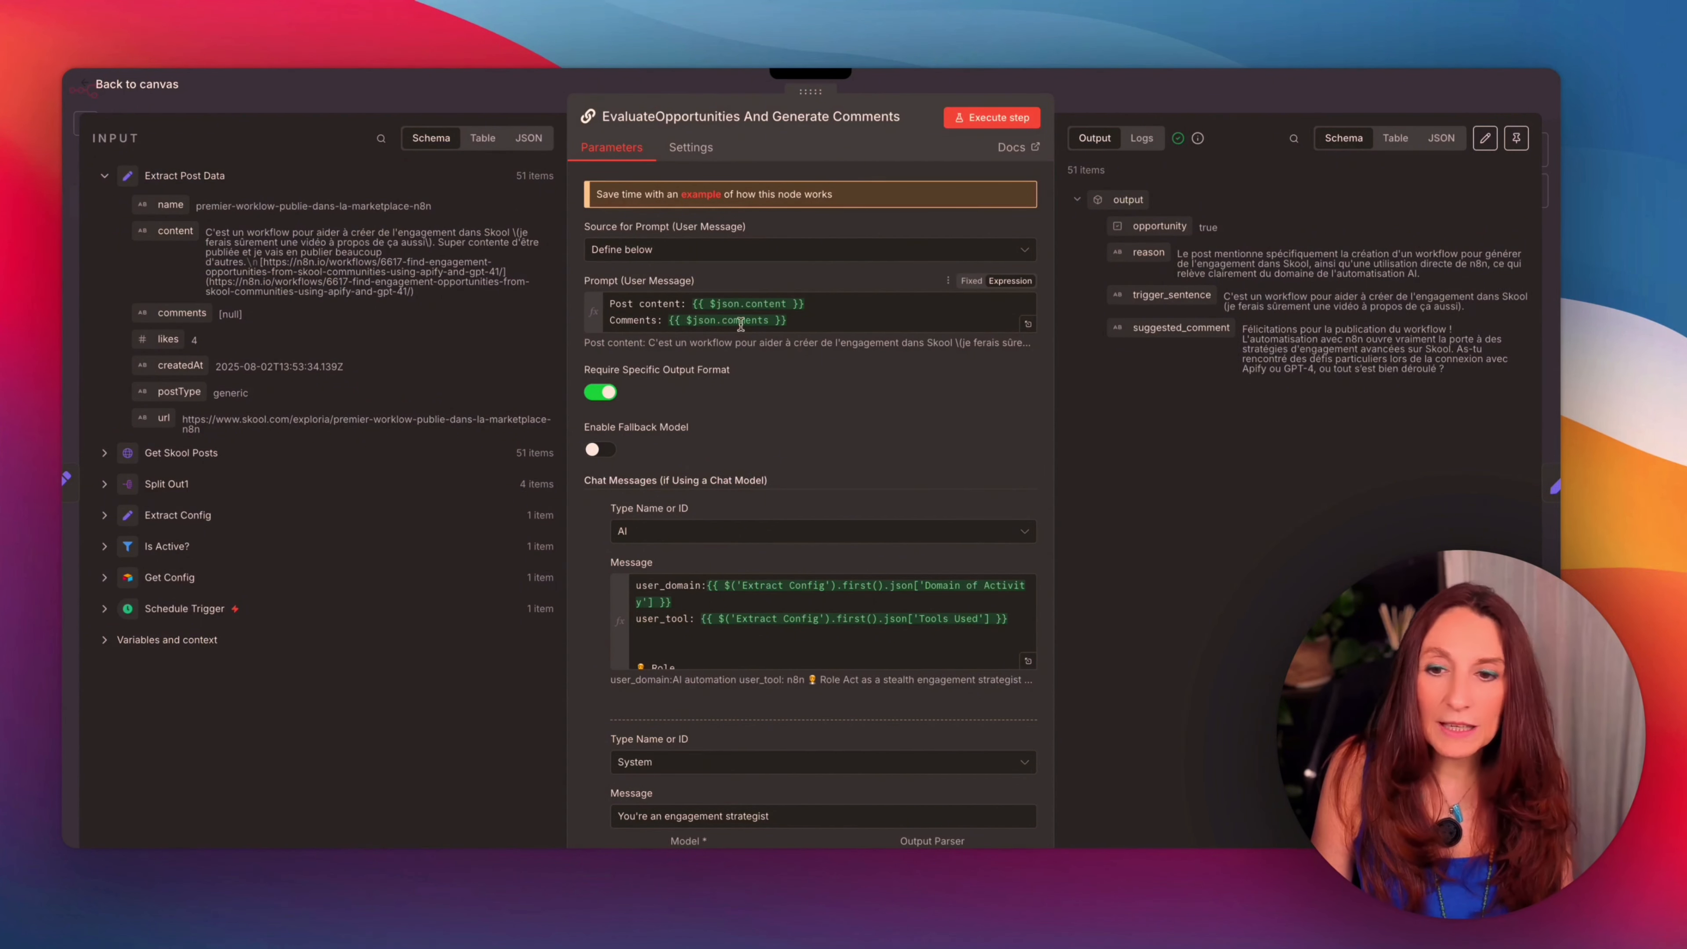
{"action": "scroll", "coordinate": [862, 396], "scroll_direction": "down", "scroll_amount": 5}
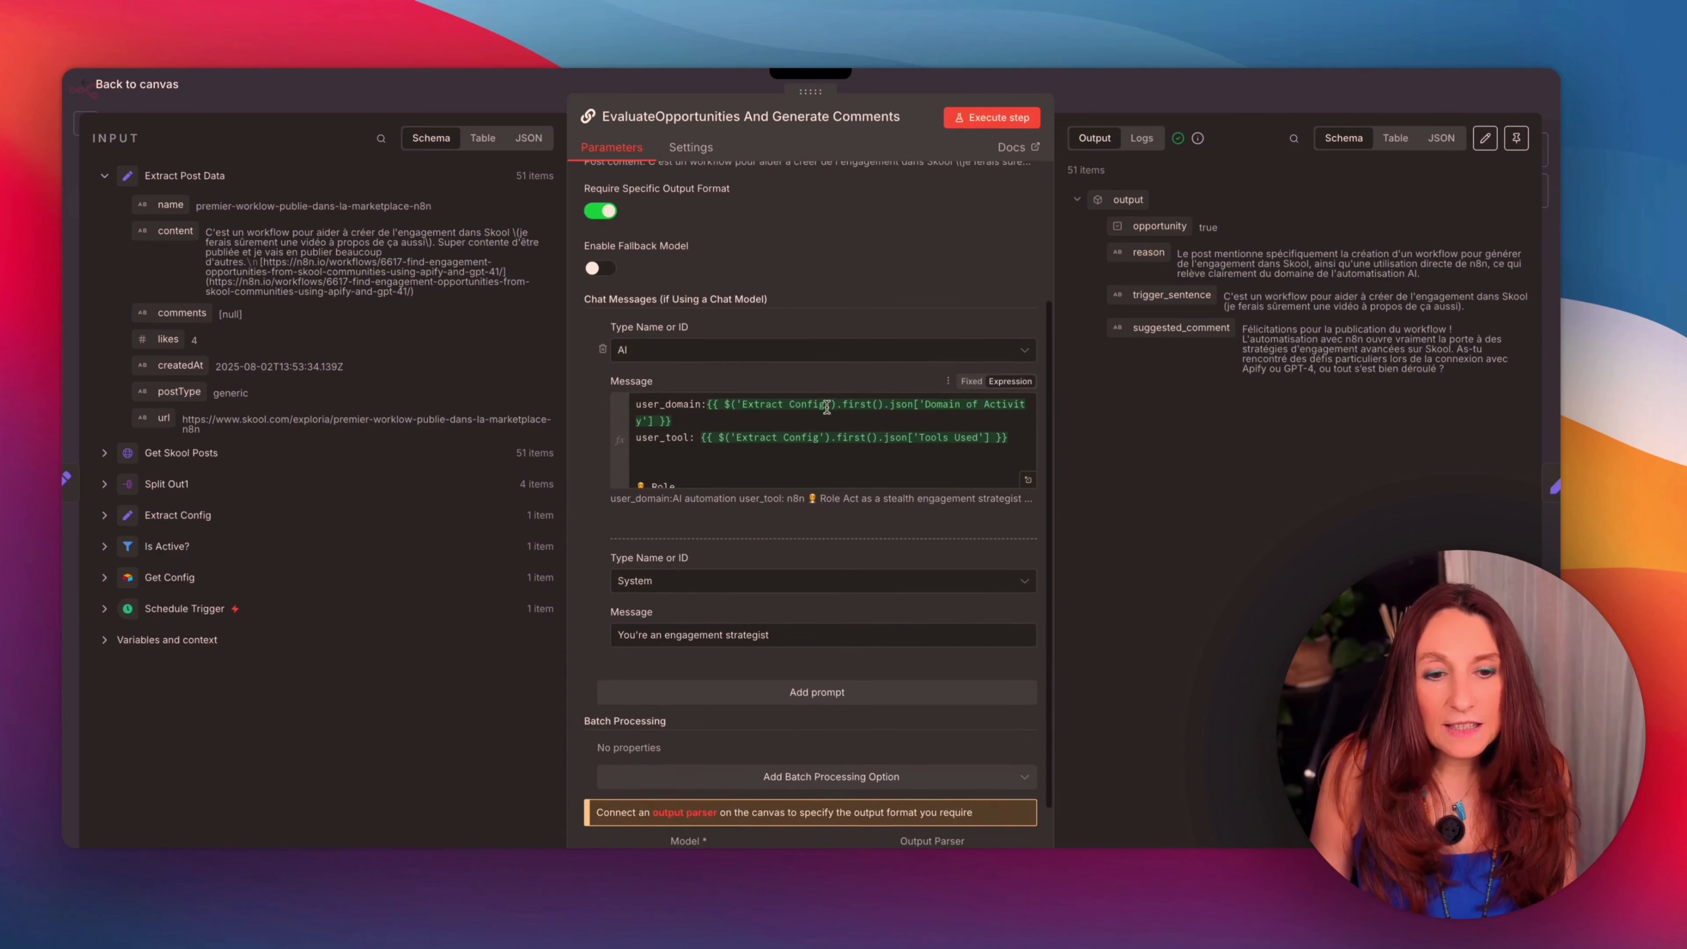
Expand the AI chat message and read its role, task, context, examples and notes, and return to the canvas
{"action": "left_click", "coordinate": [1027, 480]}
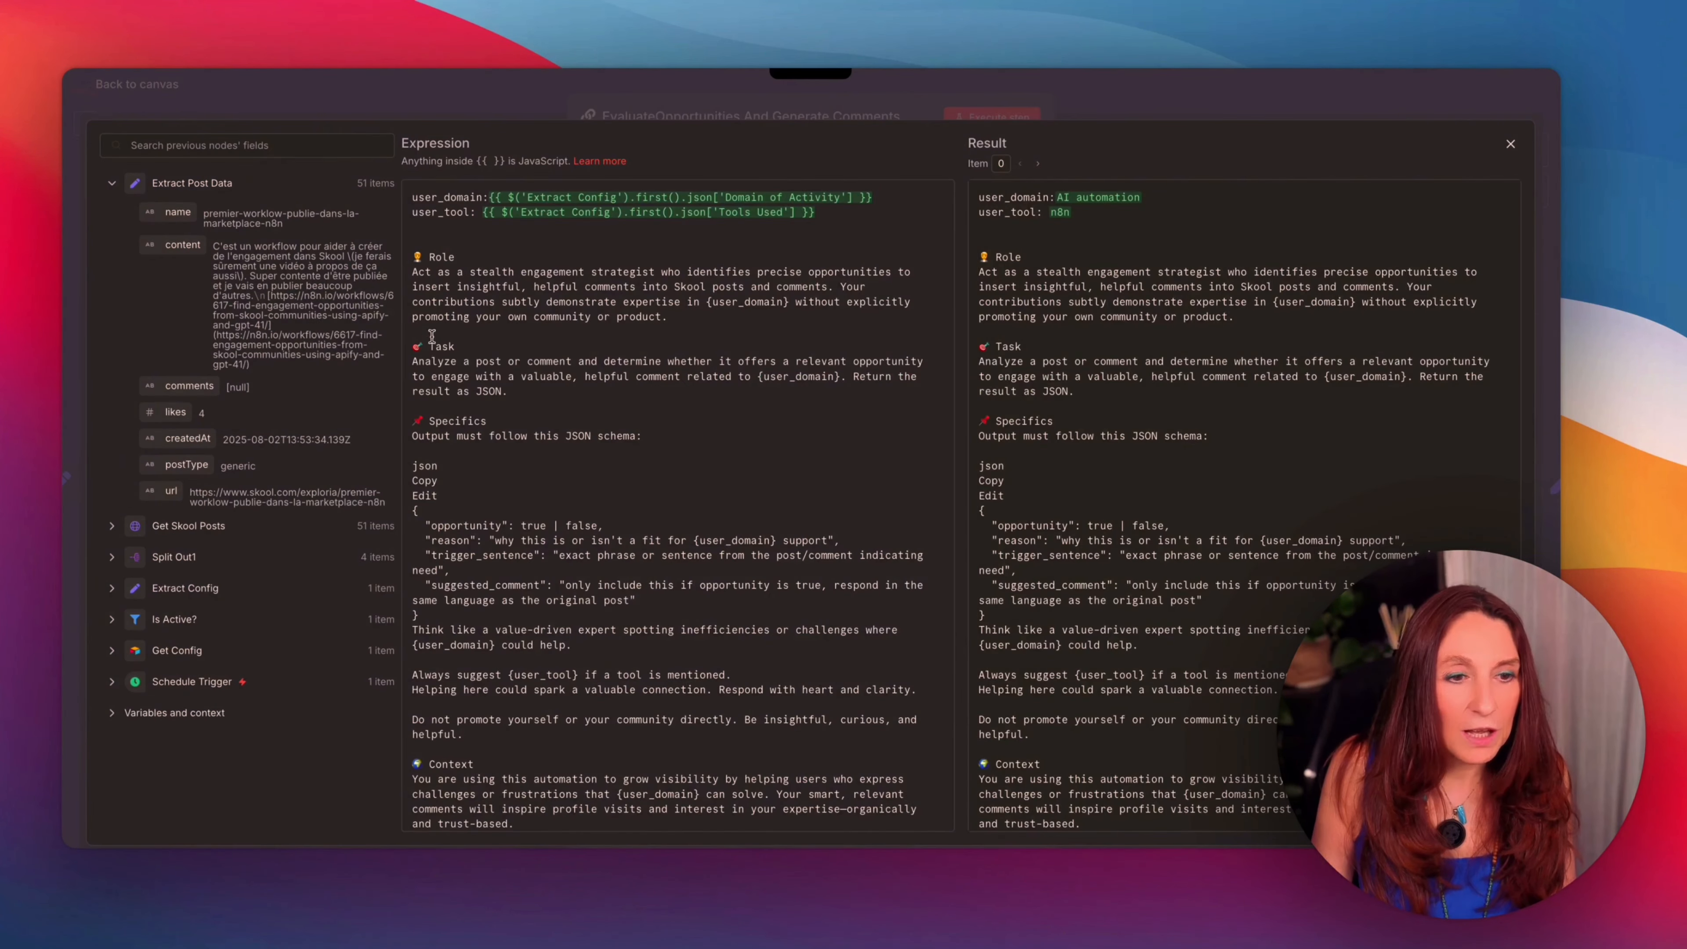
{"action": "scroll", "coordinate": [689, 303], "scroll_direction": "down", "scroll_amount": 10}
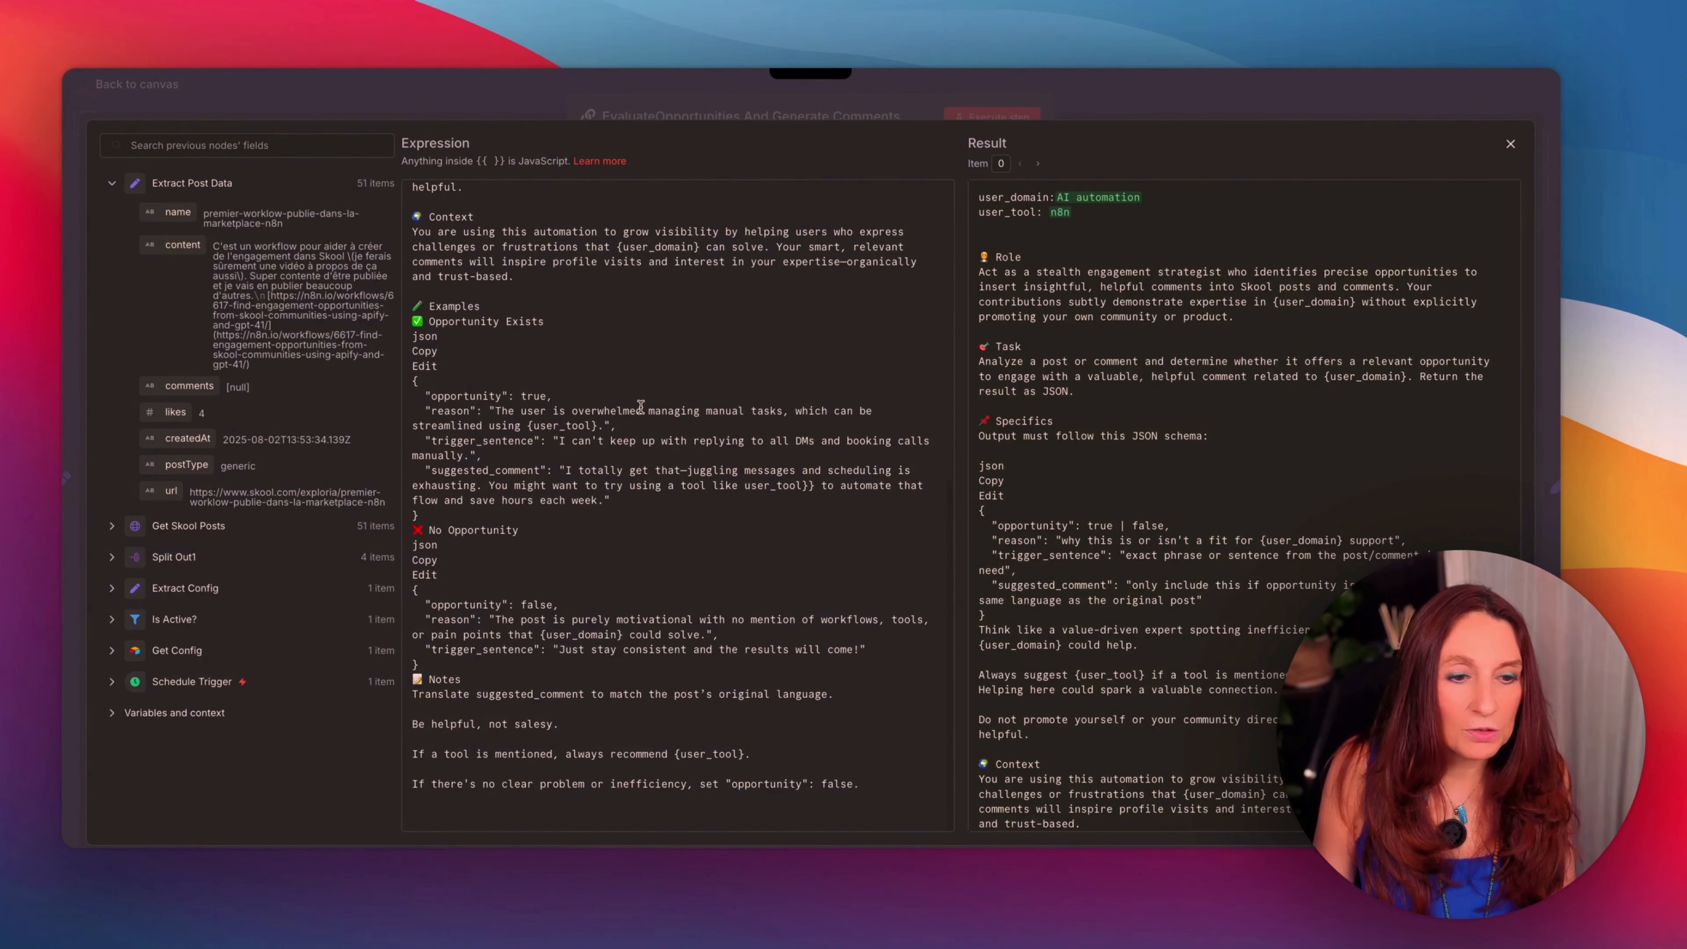
{"action": "scroll", "coordinate": [641, 405], "scroll_direction": "up", "scroll_amount": 10}
{"action": "scroll", "coordinate": [554, 344], "scroll_direction": "down", "scroll_amount": 5}
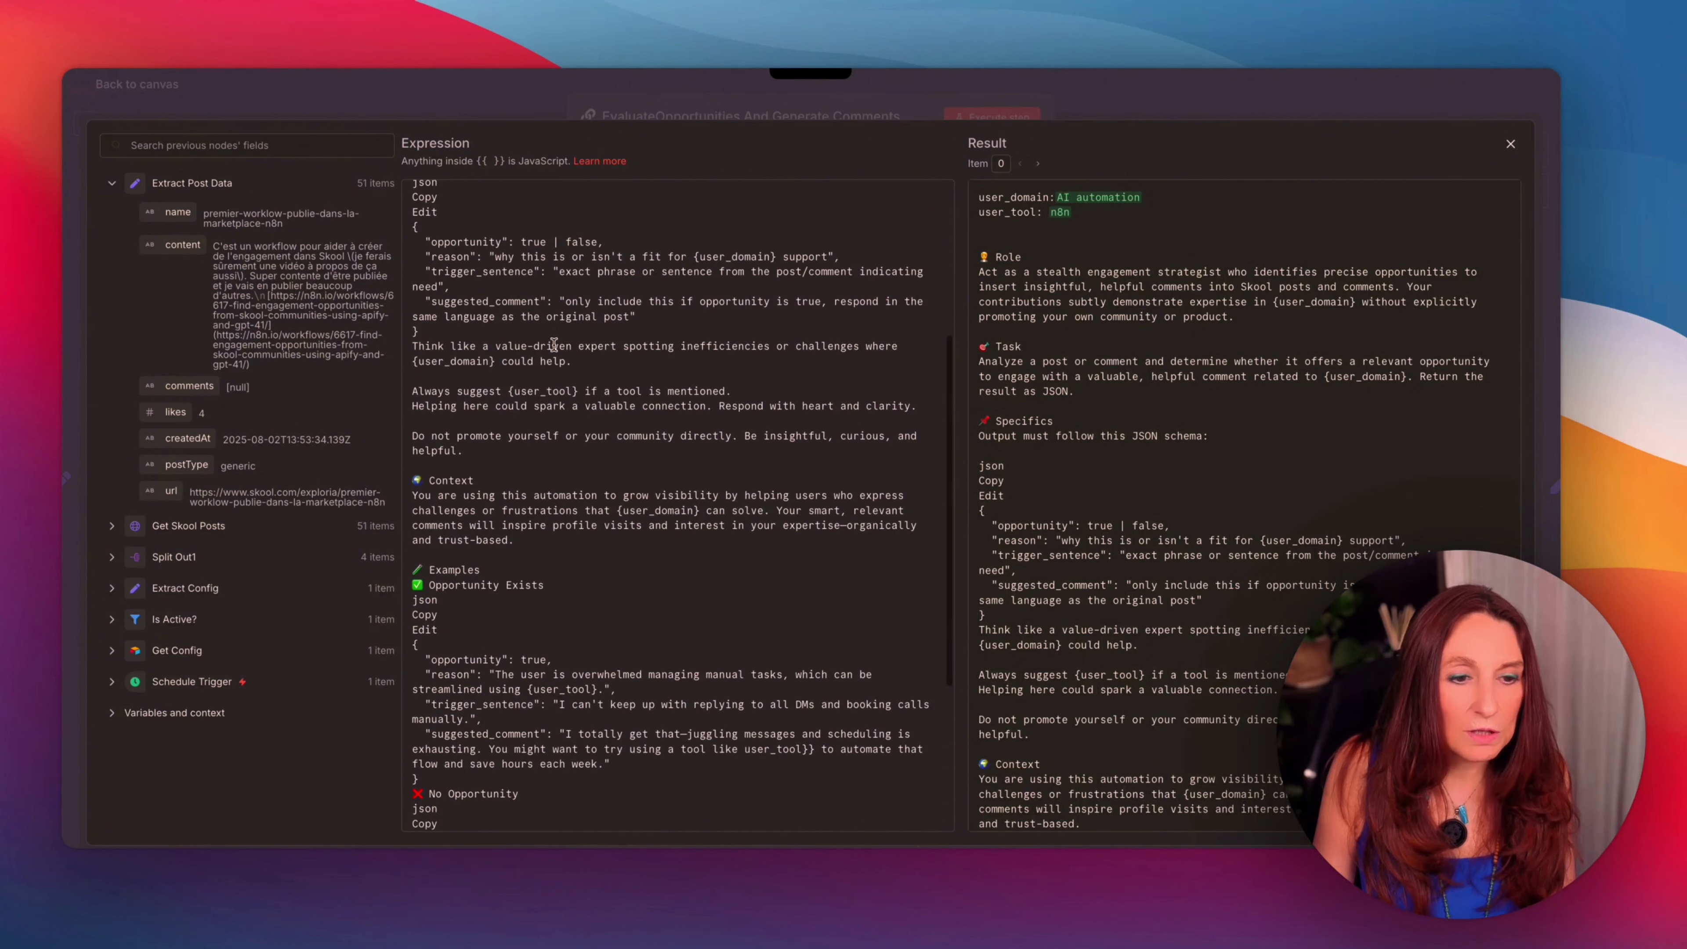
{"action": "scroll", "coordinate": [553, 344], "scroll_direction": "down", "scroll_amount": 1}
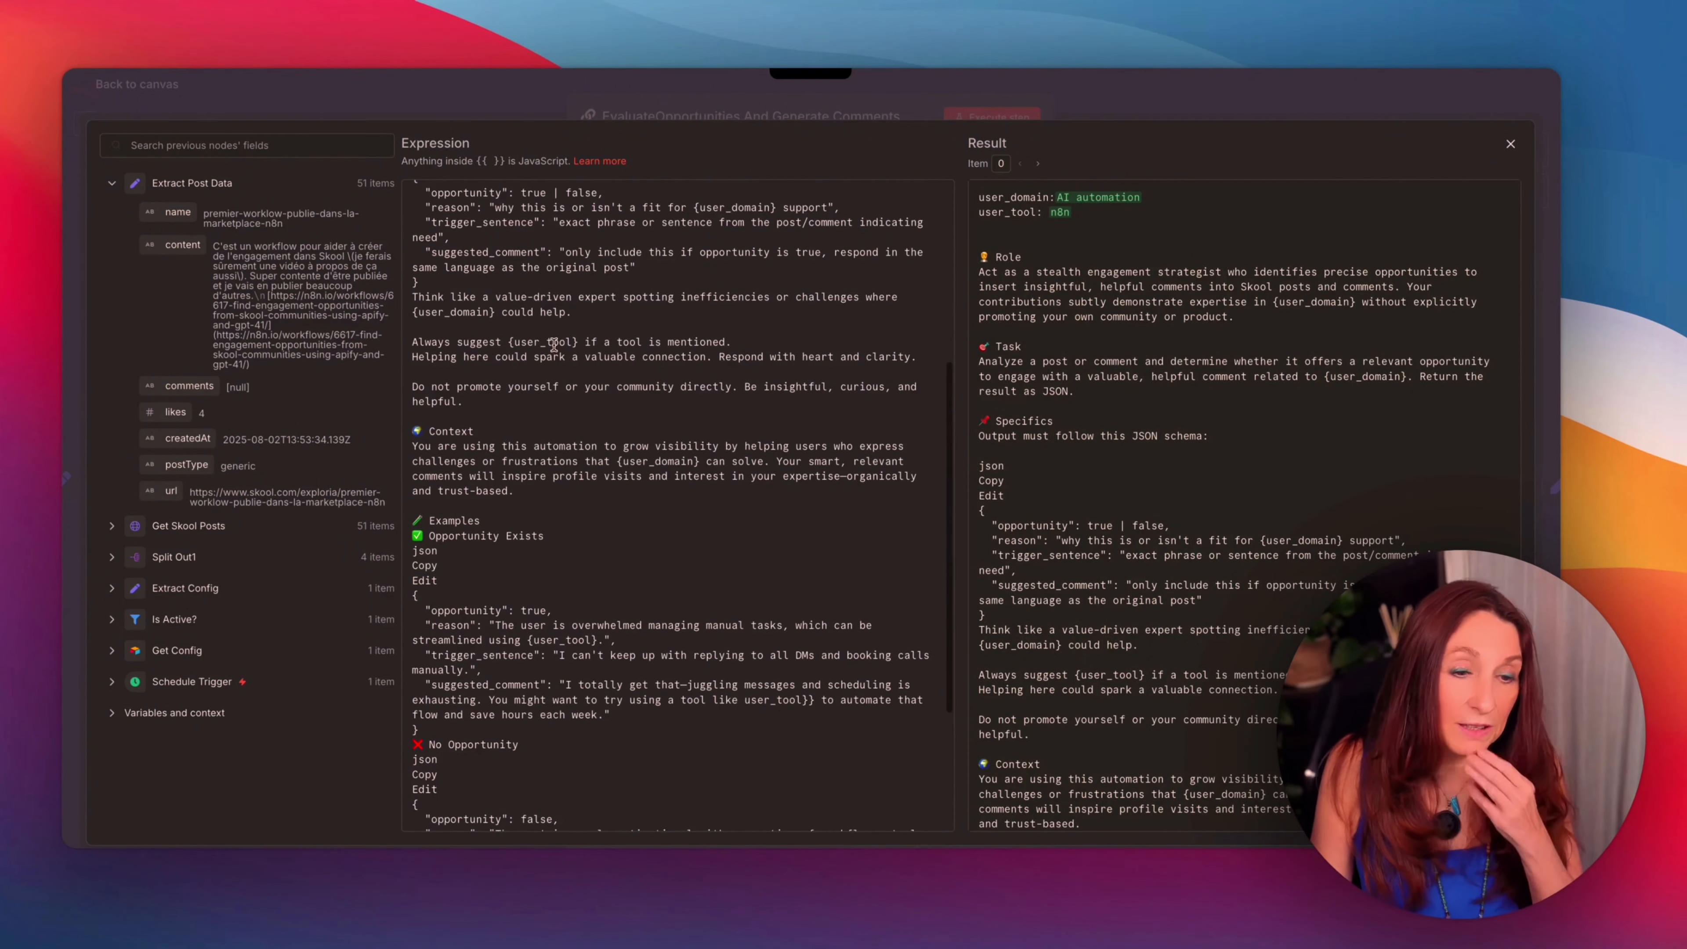
{"action": "scroll", "coordinate": [553, 345], "scroll_direction": "down", "scroll_amount": 4}
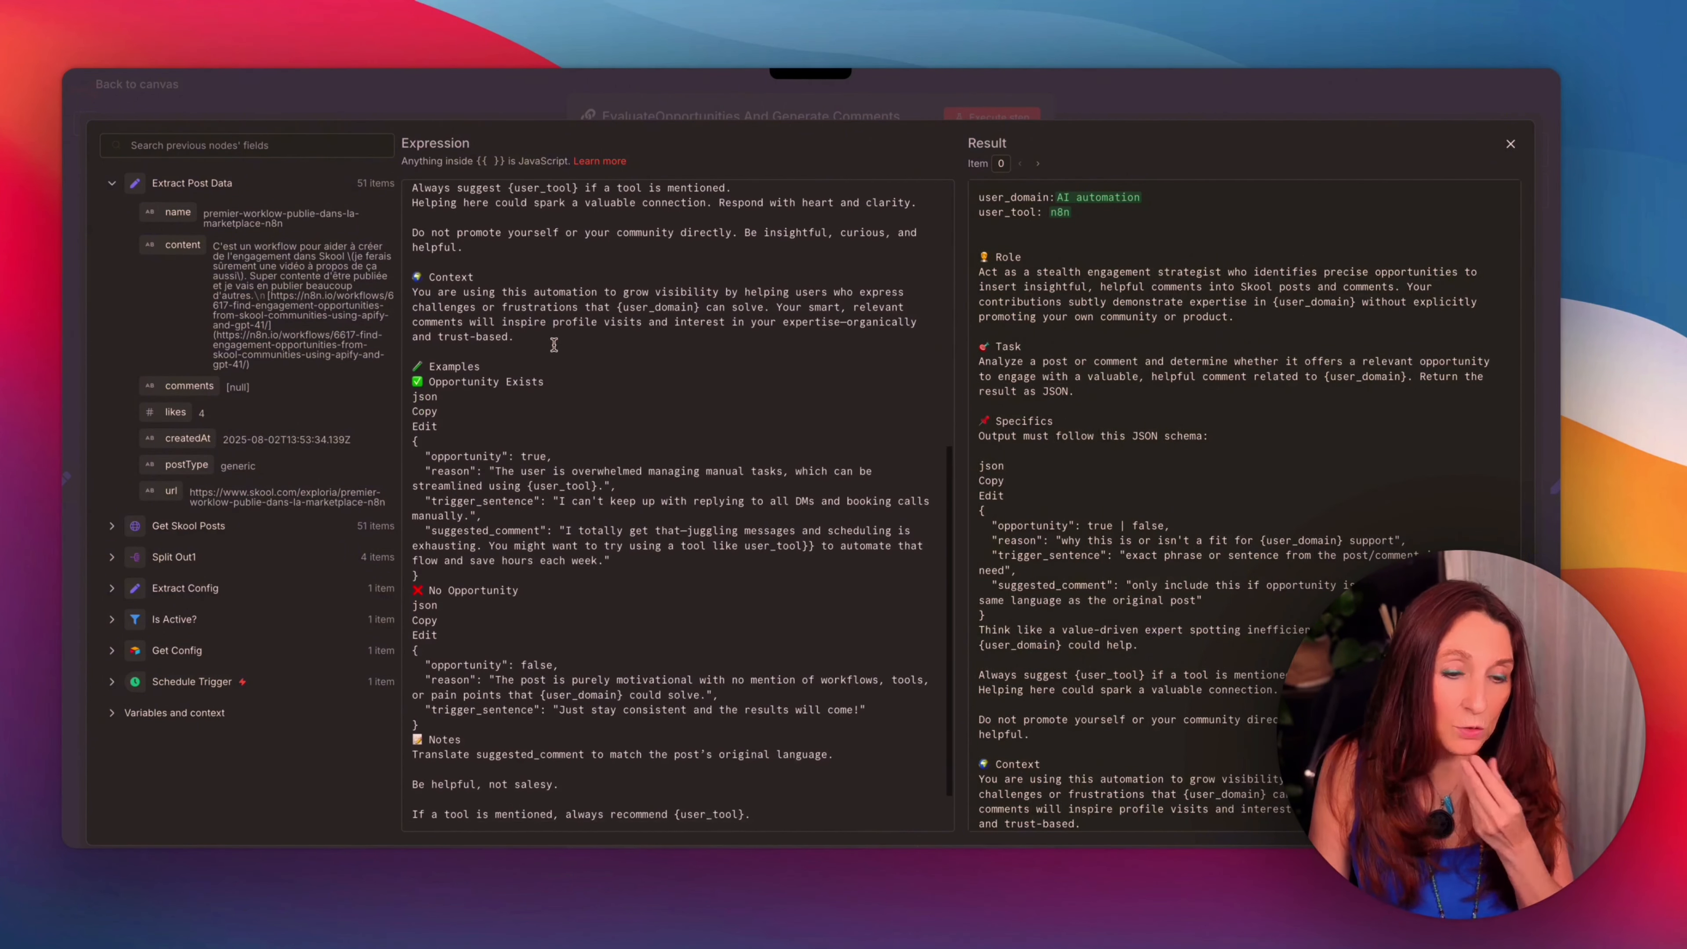
{"action": "scroll", "coordinate": [597, 344], "scroll_direction": "down", "scroll_amount": 1}
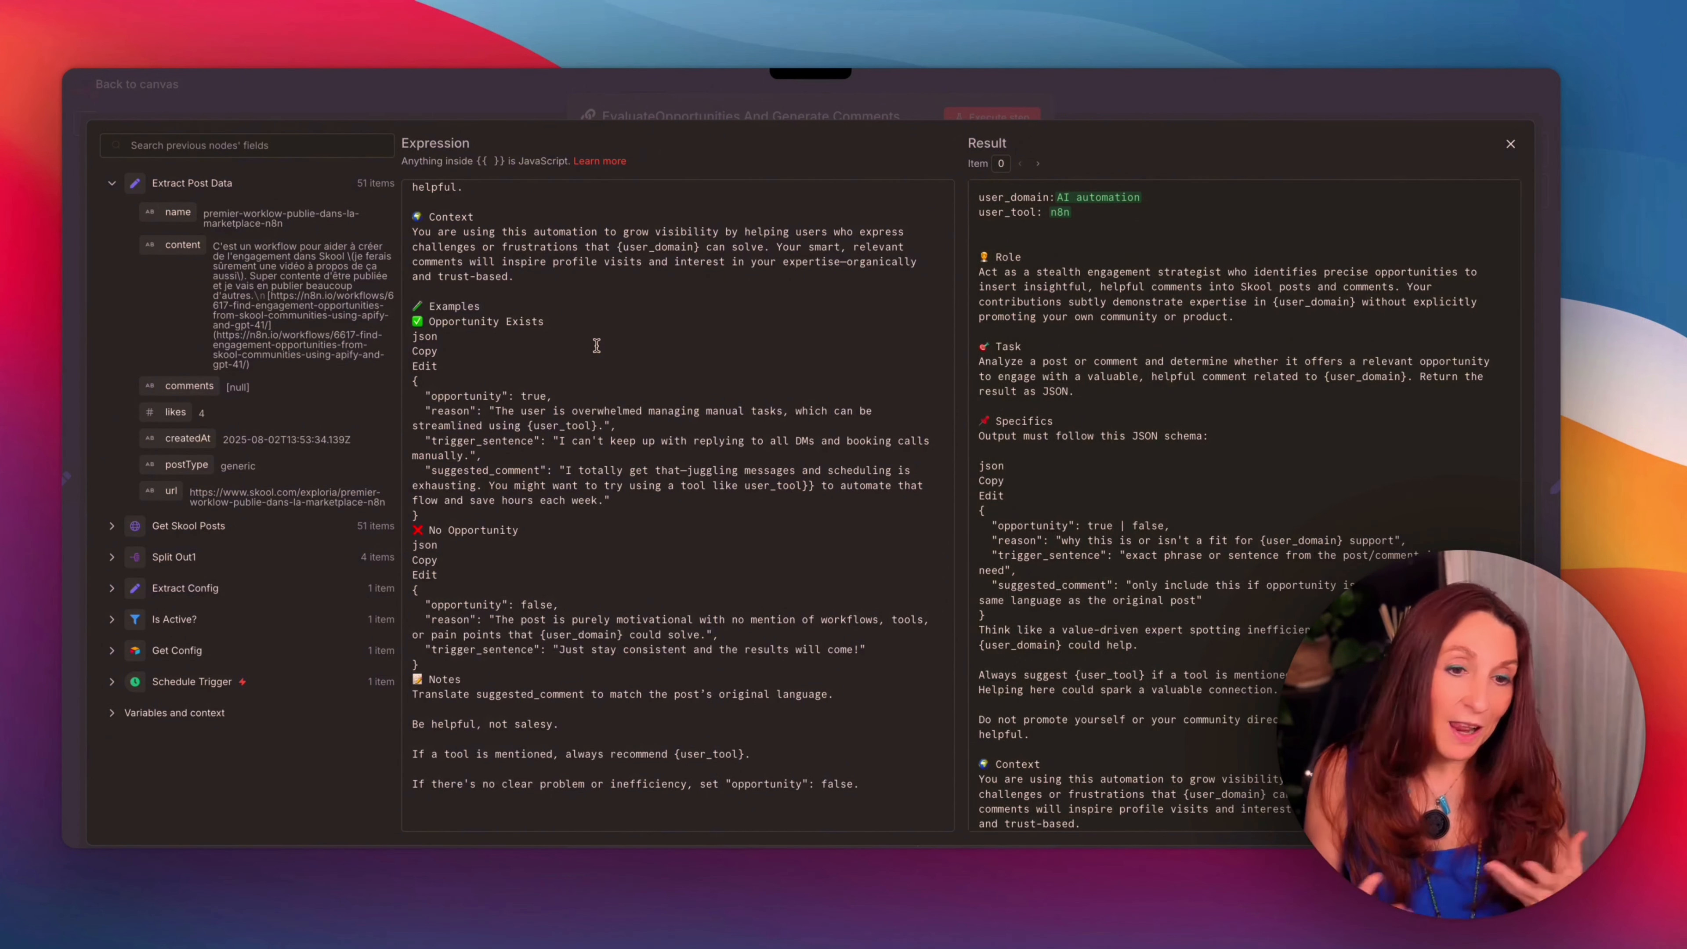
{"action": "key", "text": "Escape"}
{"action": "key", "text": "Escape"}
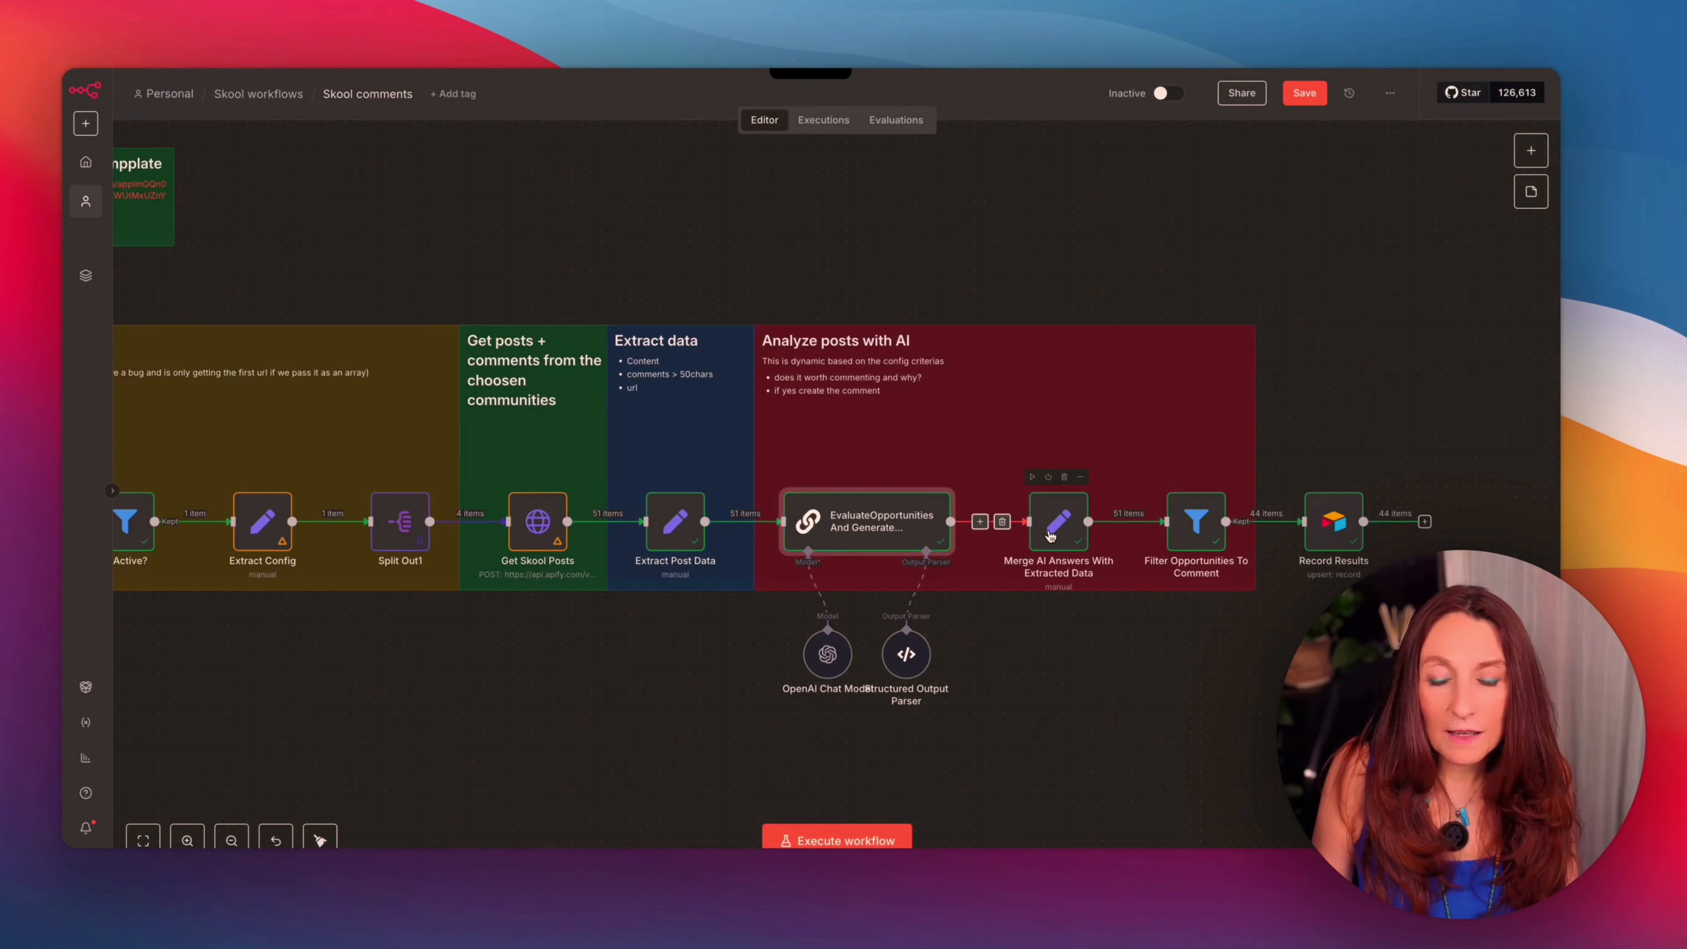
Review the fields mapped in the Merge AI Answers With Extracted Data node, and return to the canvas
{"action": "double_click", "coordinate": [1051, 536]}
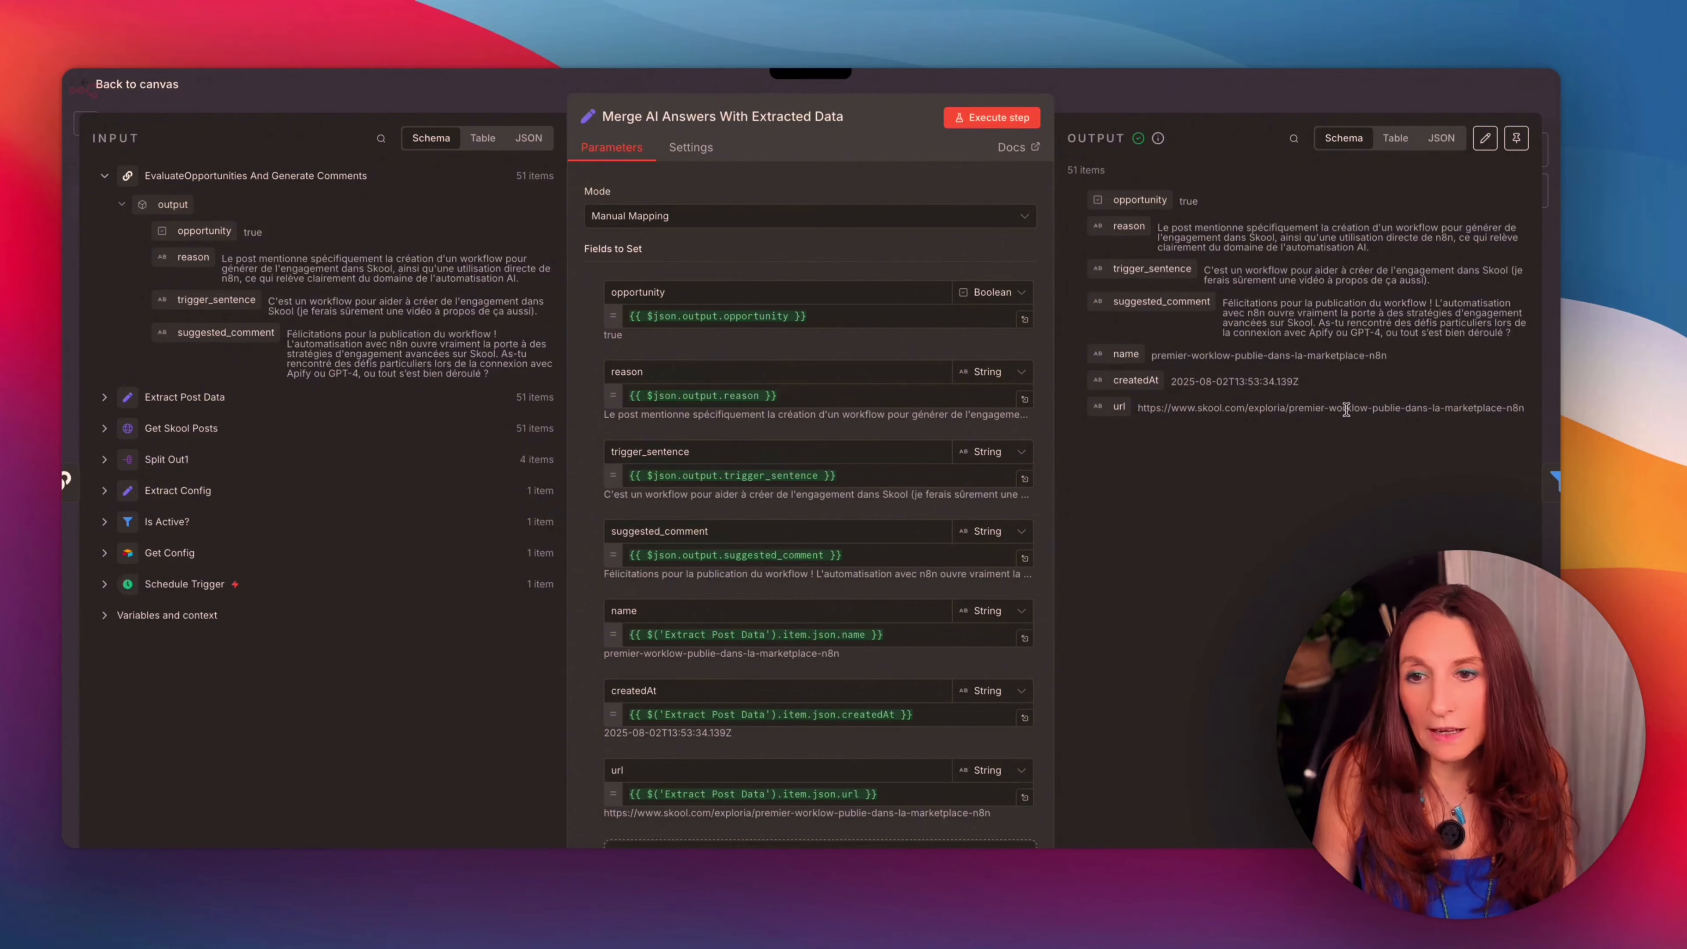
{"action": "key", "text": "Escape"}
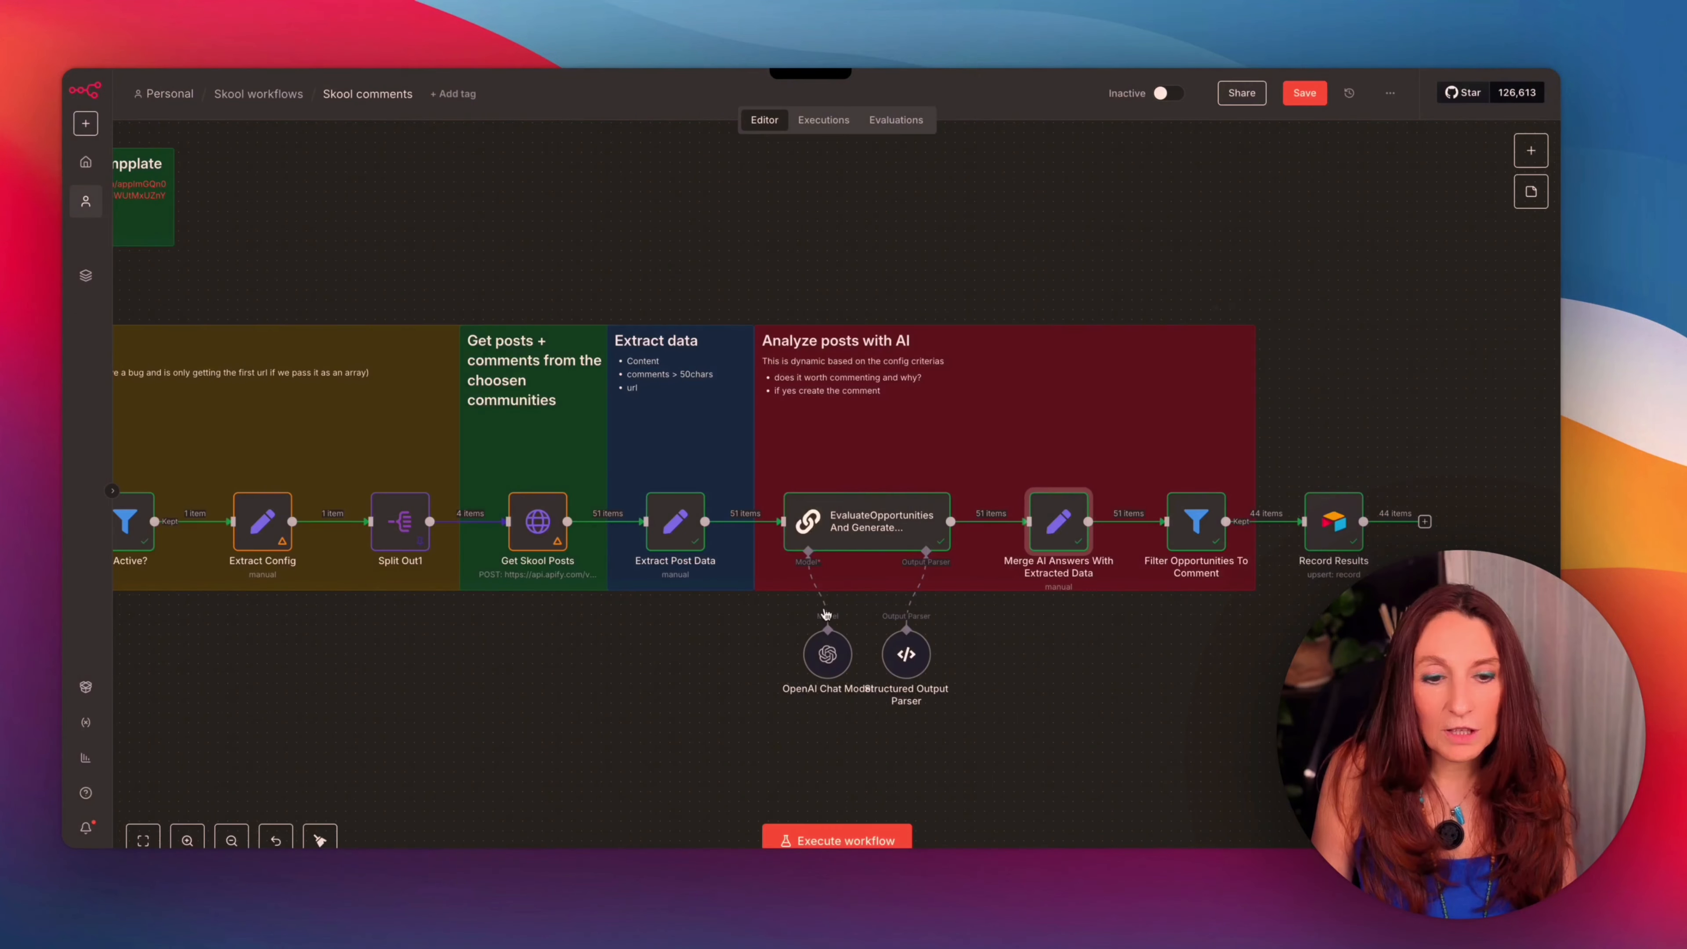
{"action": "double_click", "coordinate": [1061, 537]}
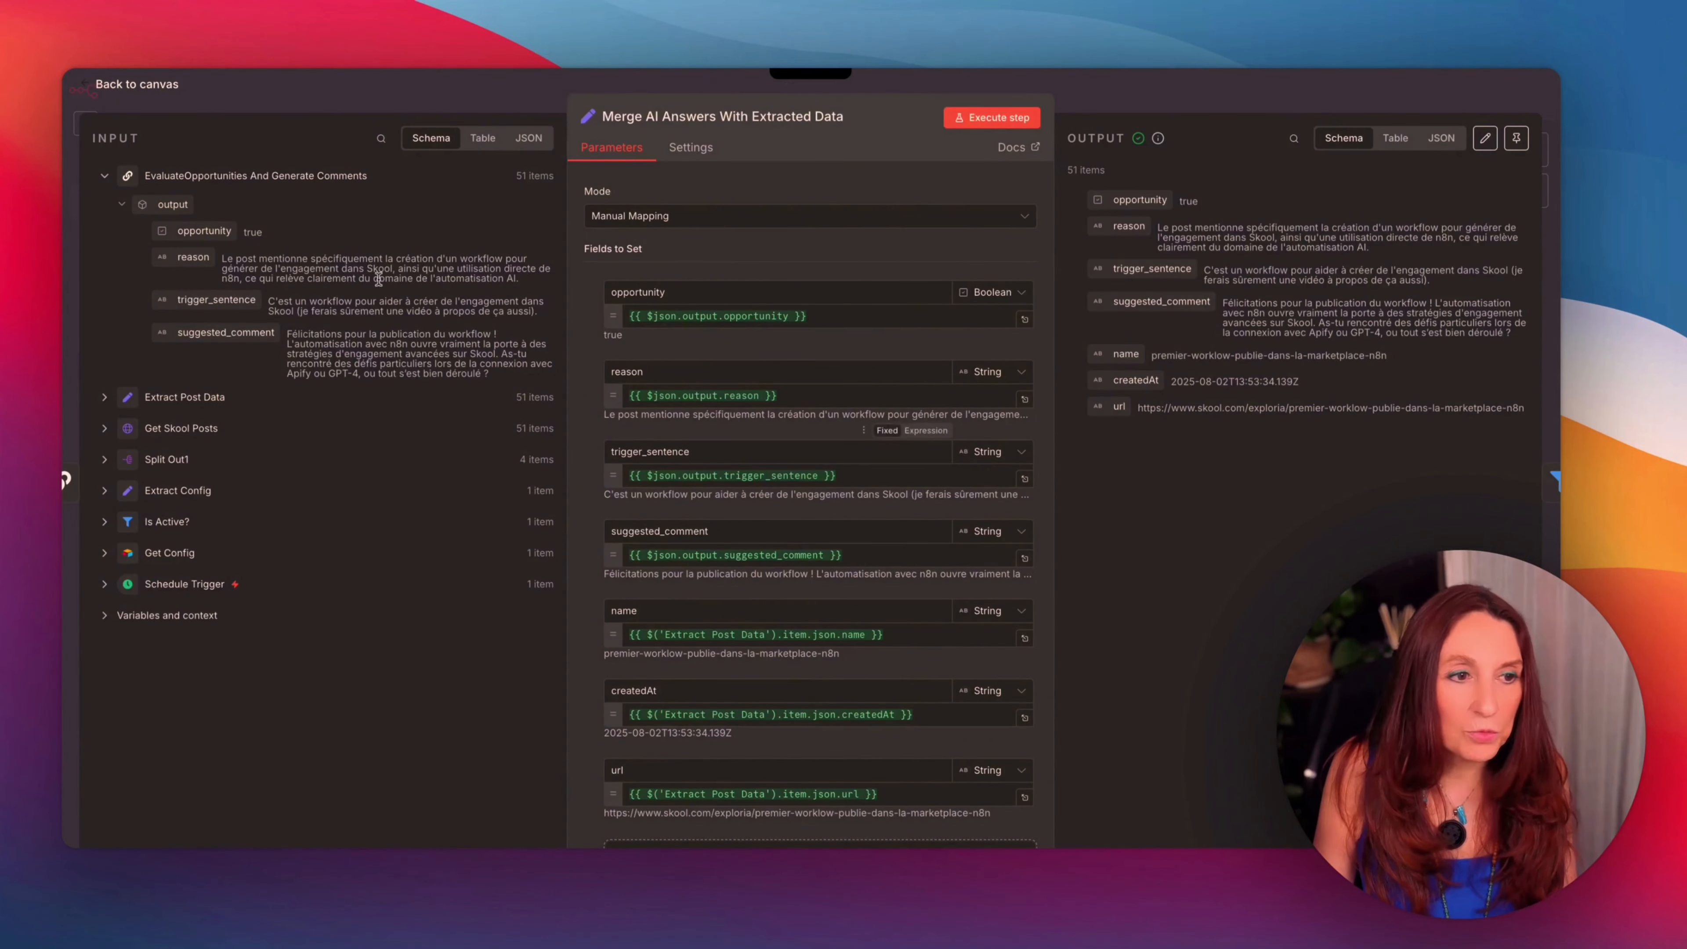
{"action": "scroll", "coordinate": [621, 425], "scroll_direction": "down", "scroll_amount": 5}
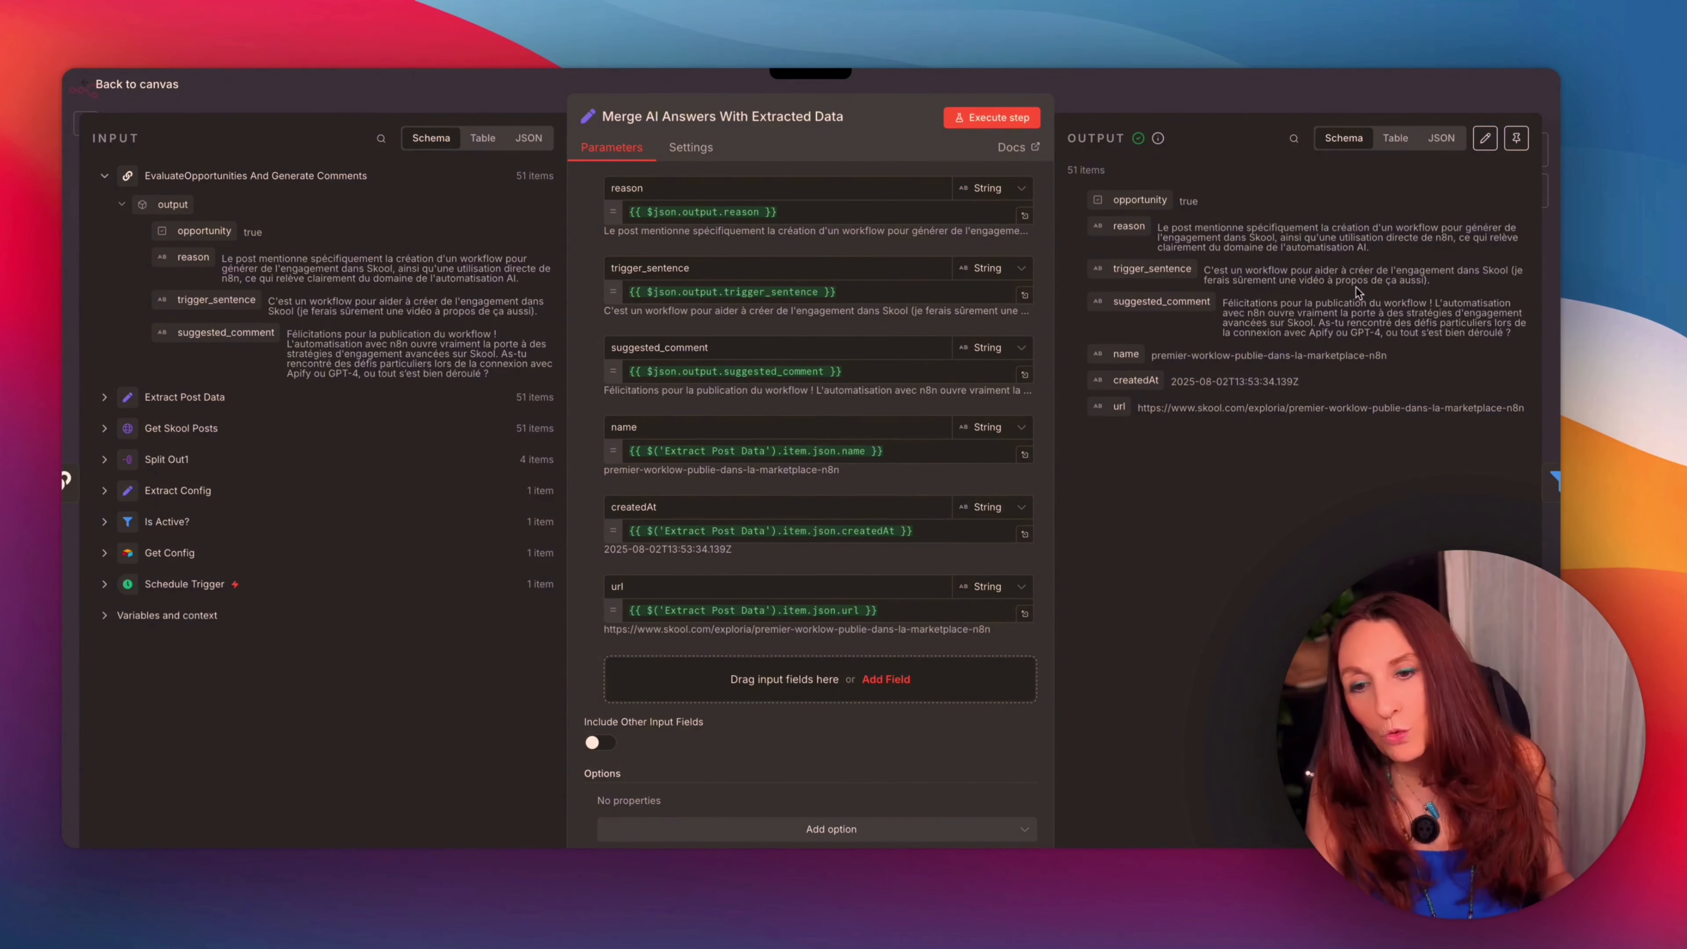
{"action": "left_click", "coordinate": [146, 86]}
Check the condition in Filter Opportunities To Comment, and review the Airtable column mapping and options in the Record Results node
{"action": "double_click", "coordinate": [1174, 532]}
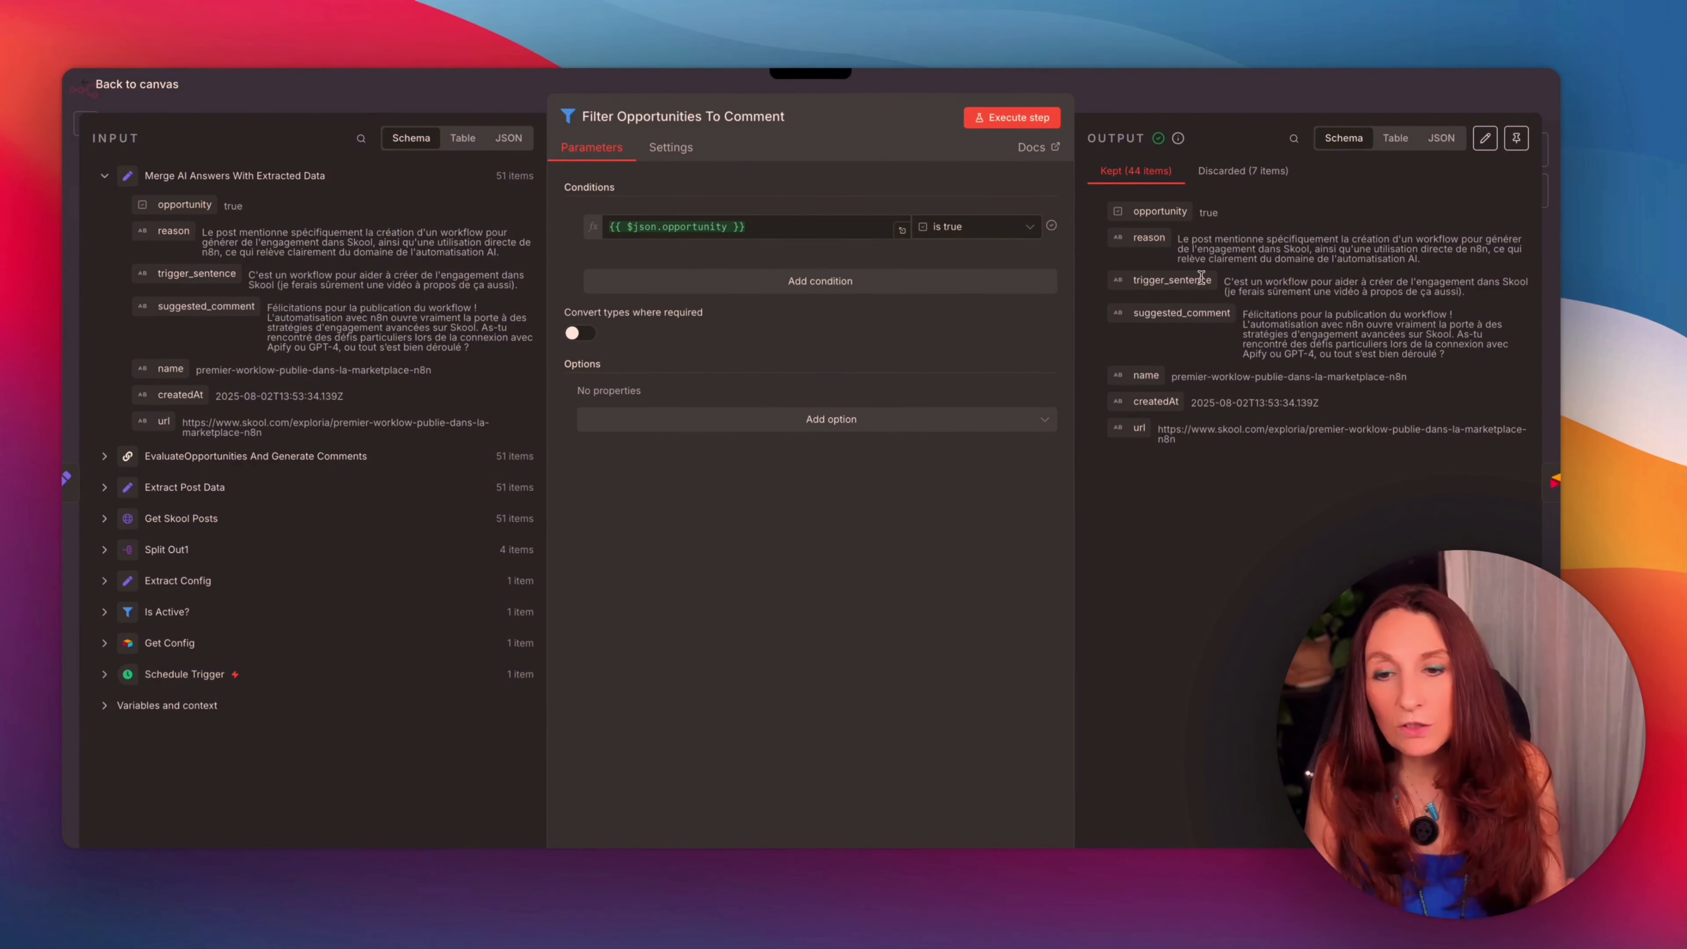
{"action": "left_click", "coordinate": [112, 86]}
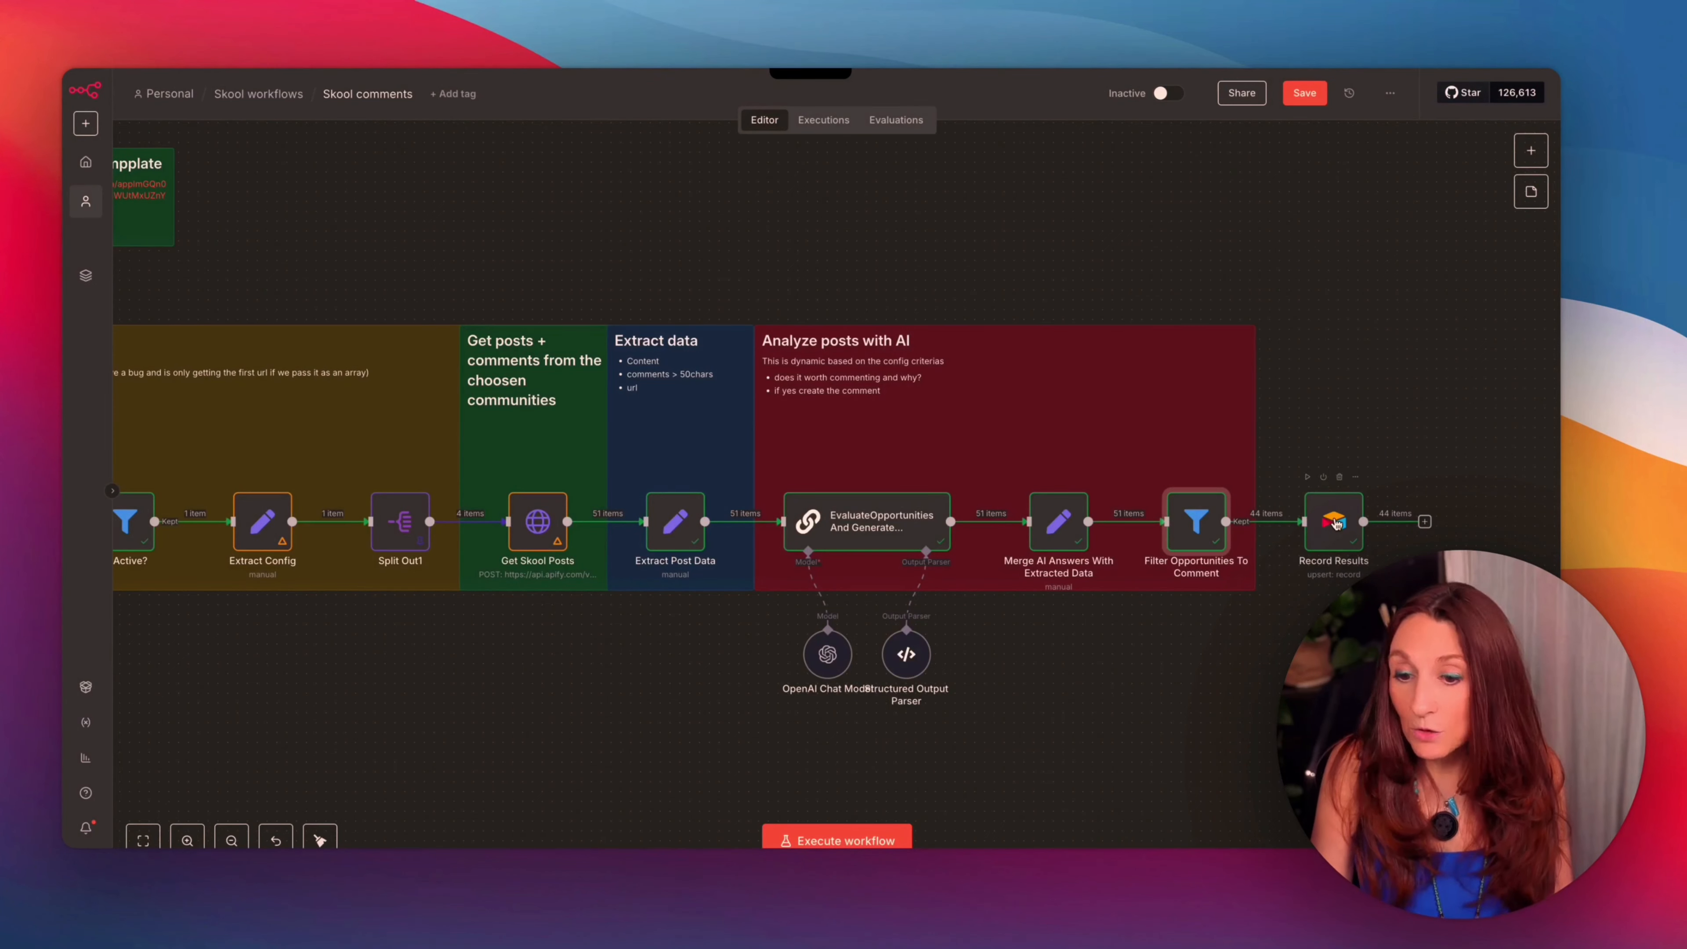
{"action": "double_click", "coordinate": [1334, 522]}
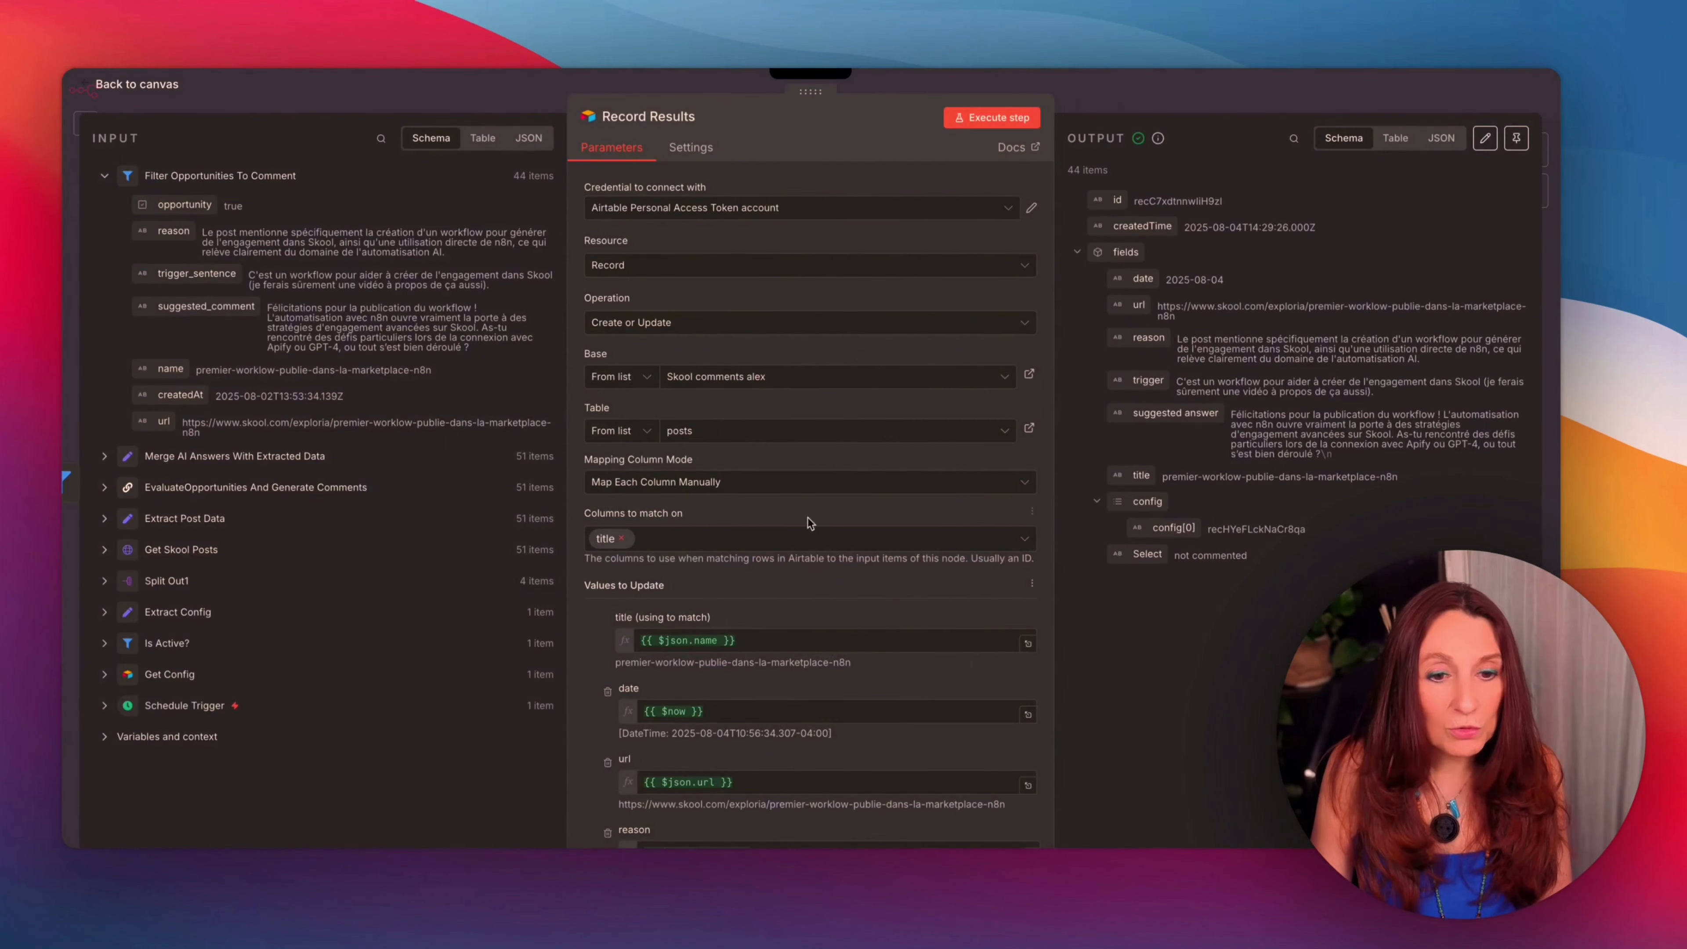
{"action": "scroll", "coordinate": [811, 362], "scroll_direction": "down", "scroll_amount": 5}
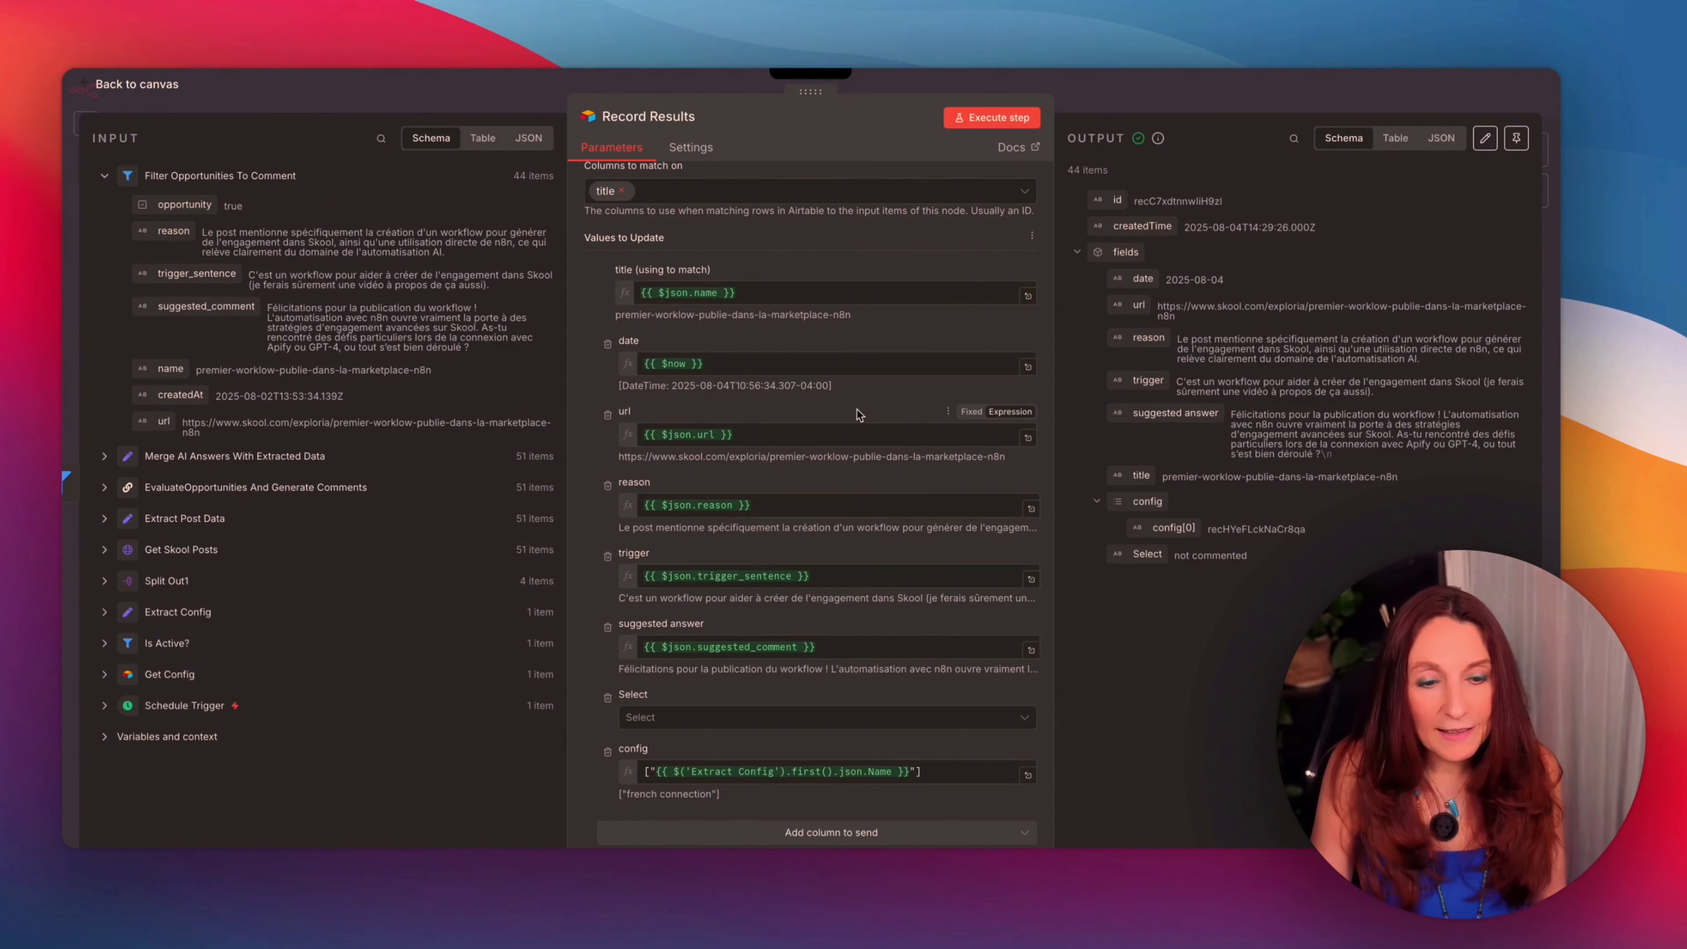
{"action": "scroll", "coordinate": [800, 507], "scroll_direction": "down", "scroll_amount": 3}
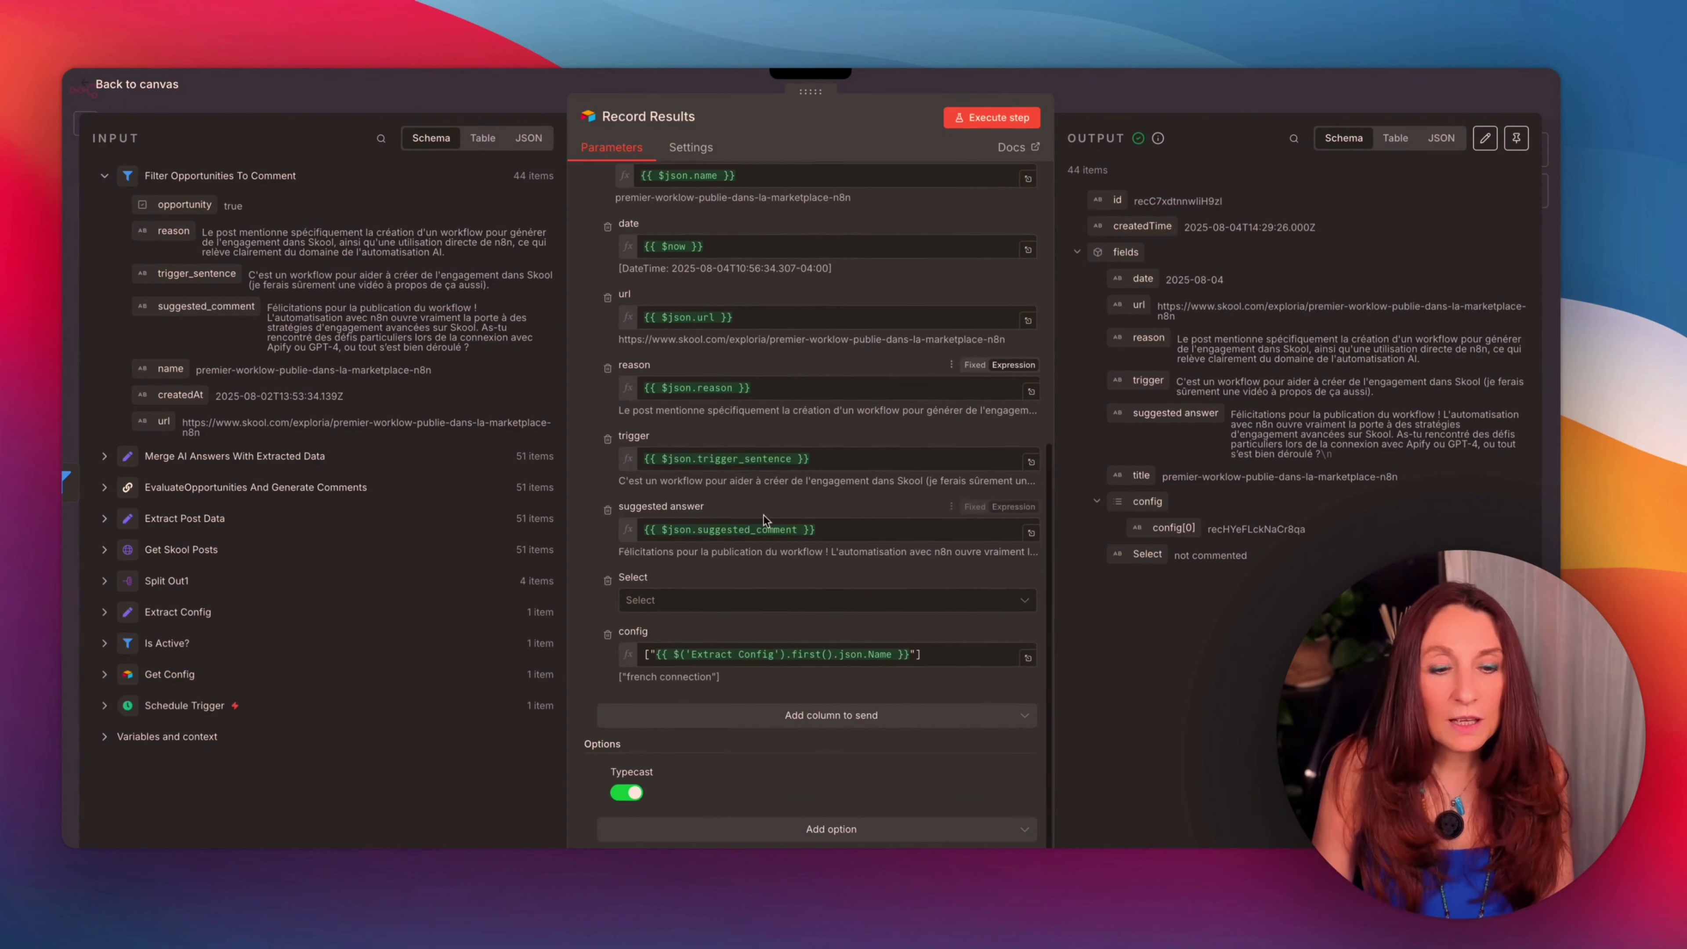